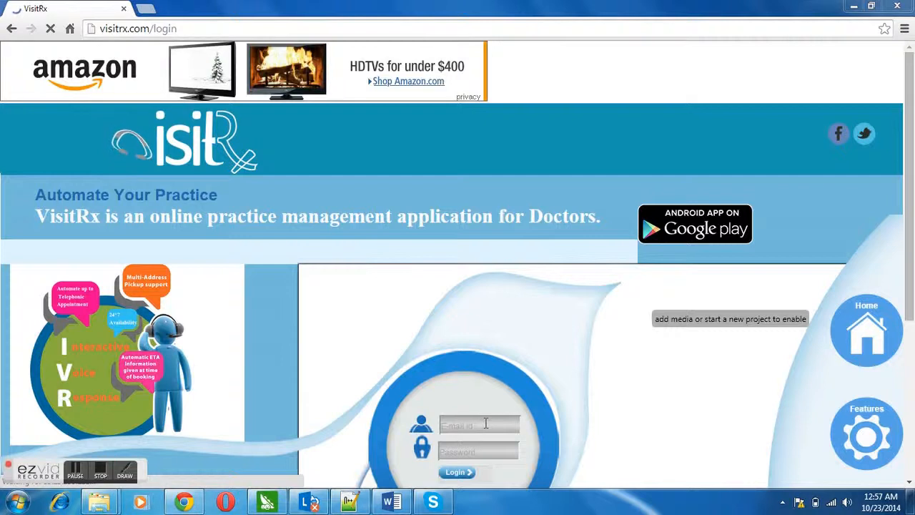
Log in to the doctor's account with the saved e-mail and password, declining to save the password.
left_click(486, 423)
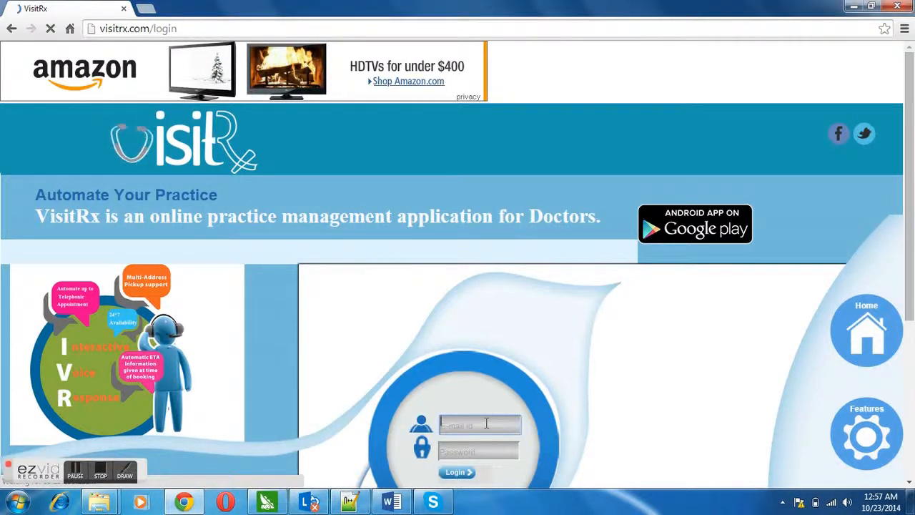
type("ma")
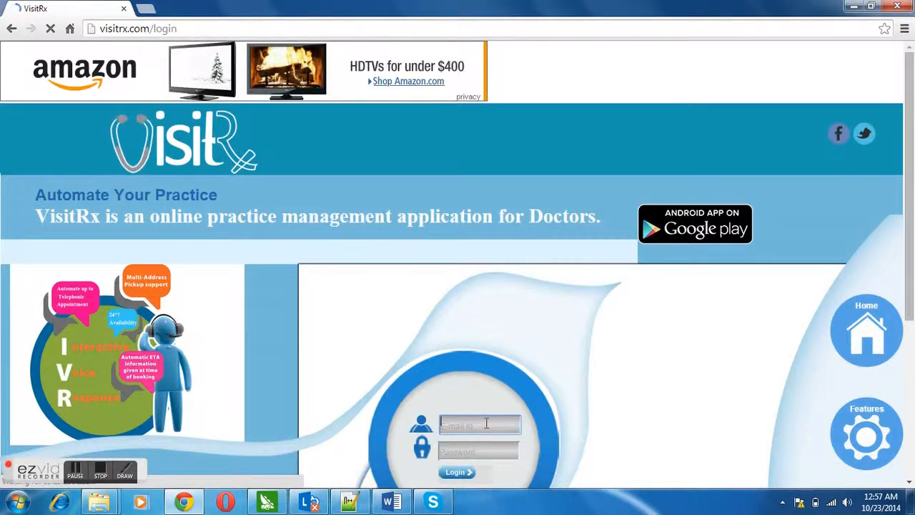
type("h")
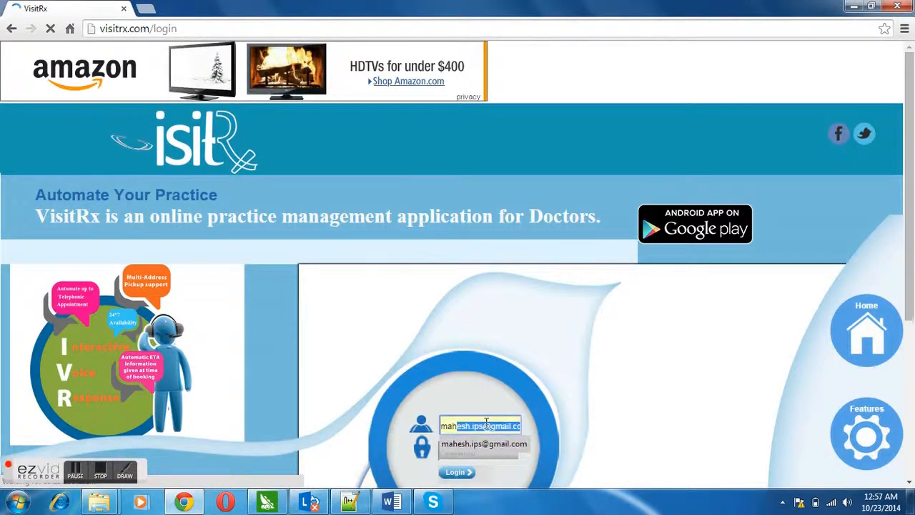
key("Return")
key("Tab")
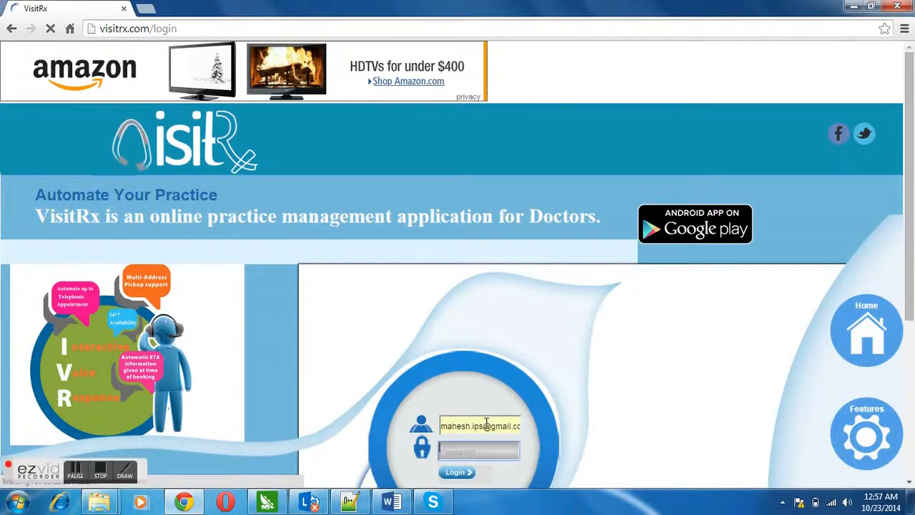
type("••••")
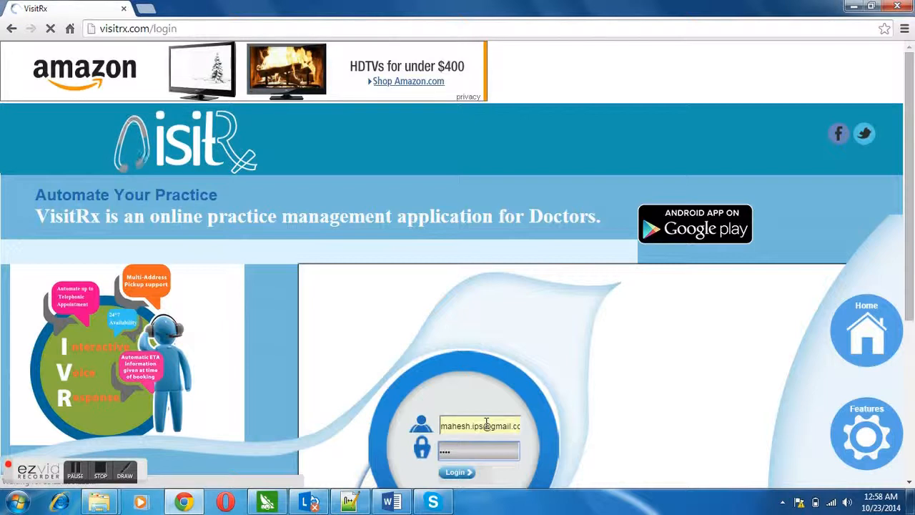
type("••••")
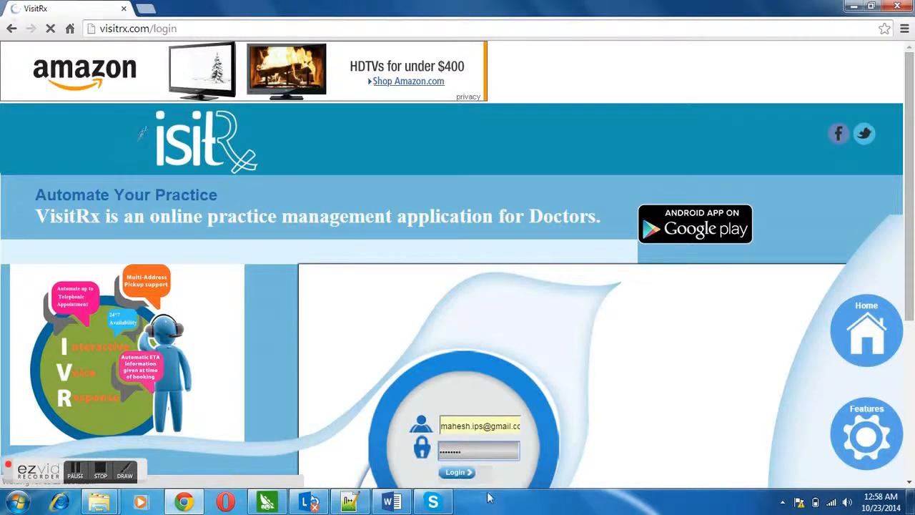
left_click(458, 473)
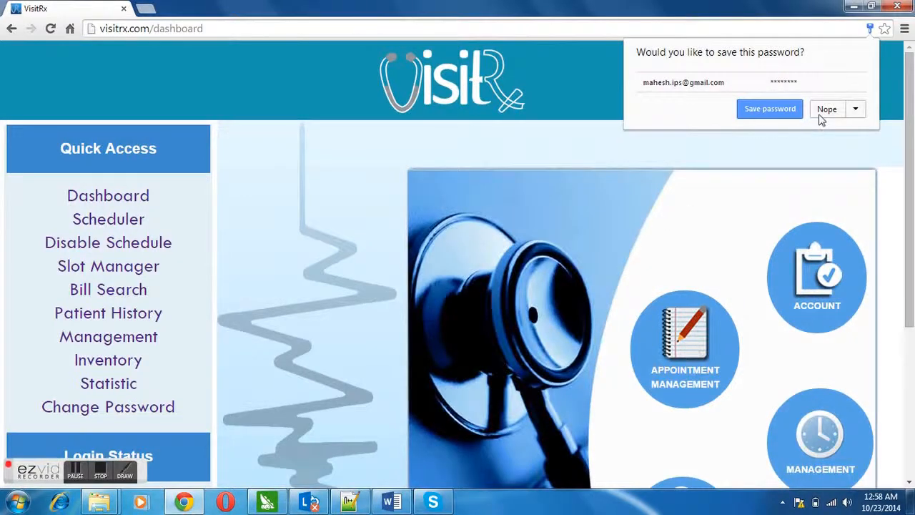
left_click(822, 113)
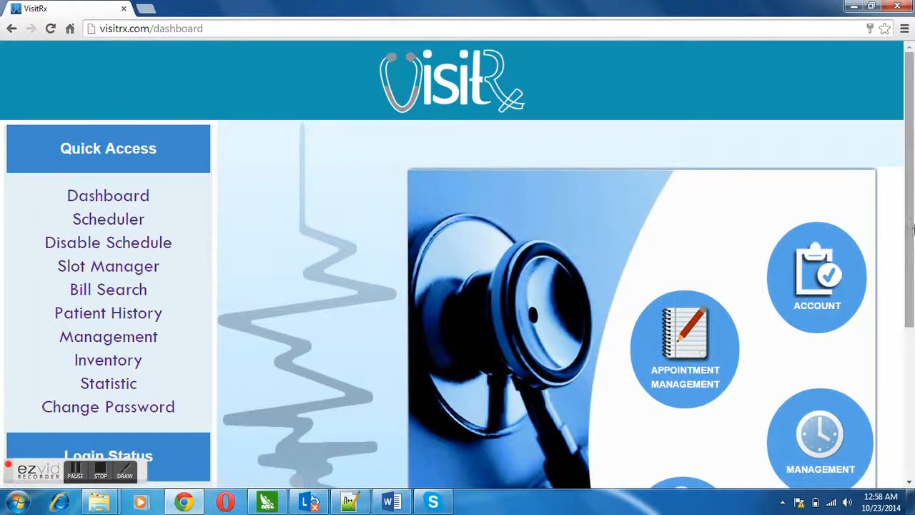
scroll(911, 225, "down", 3)
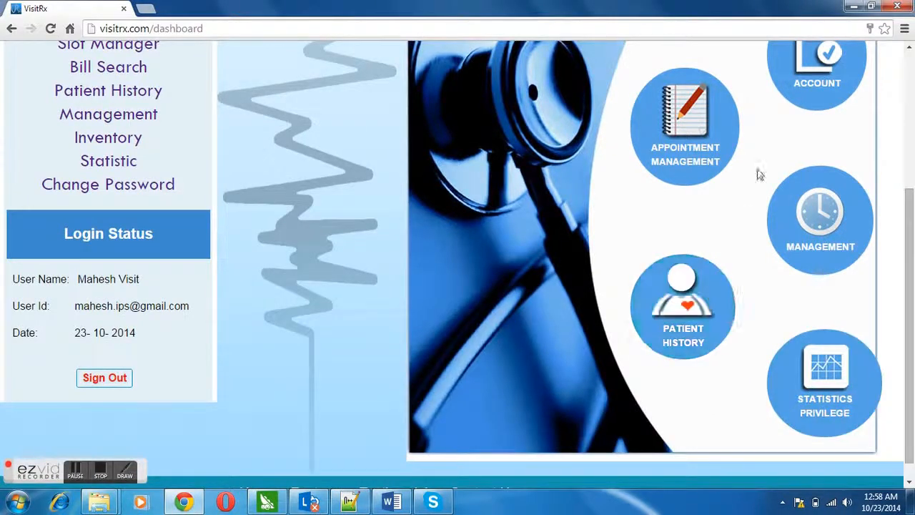
left_click_drag(910, 290, 910, 219)
Open the appointment calendar and try the Month and Day views, returning to Week view.
left_click(691, 248)
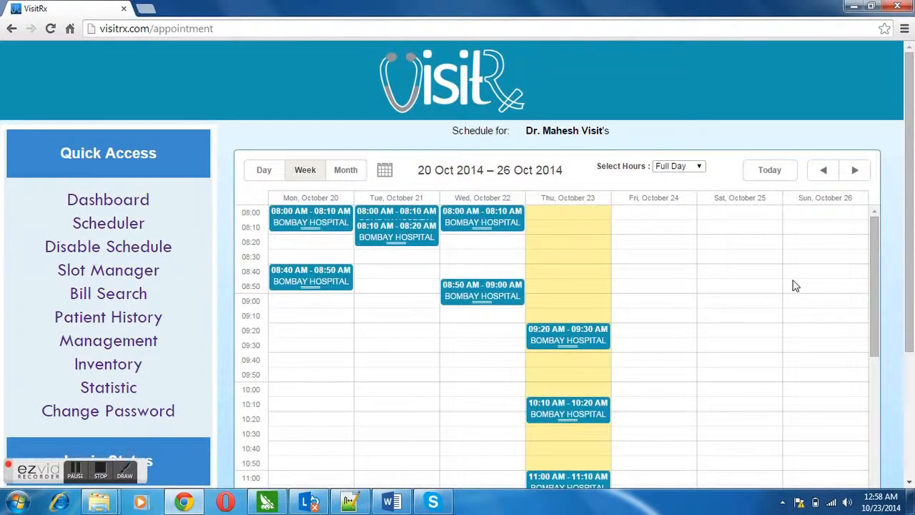
mouse_move(910, 222)
left_mouse_down()
mouse_move(910, 363)
mouse_move(911, 197)
mouse_move(910, 223)
mouse_move(910, 210)
left_mouse_up()
left_click(347, 170)
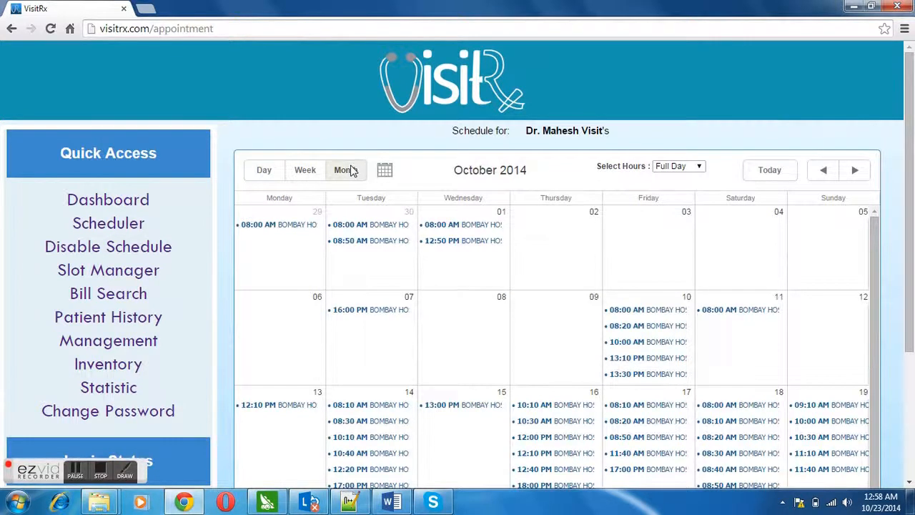
left_click(306, 170)
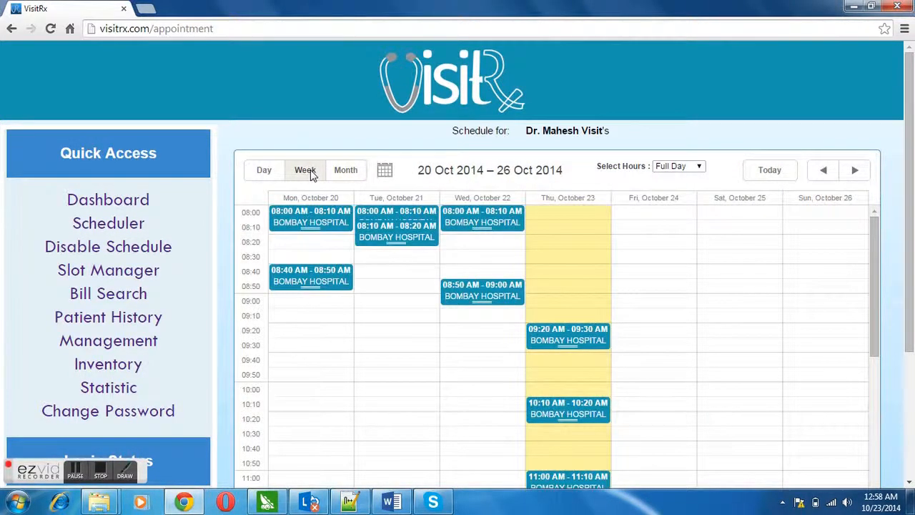
left_click(262, 172)
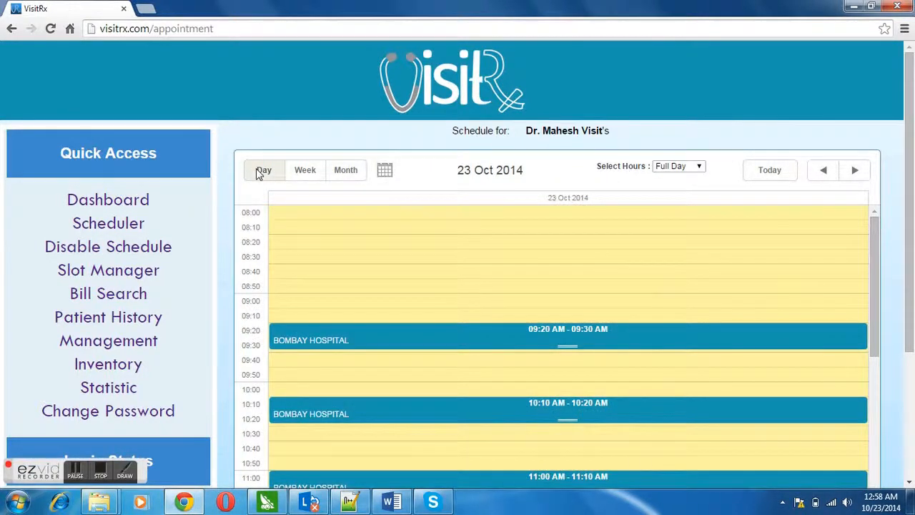
left_click(306, 172)
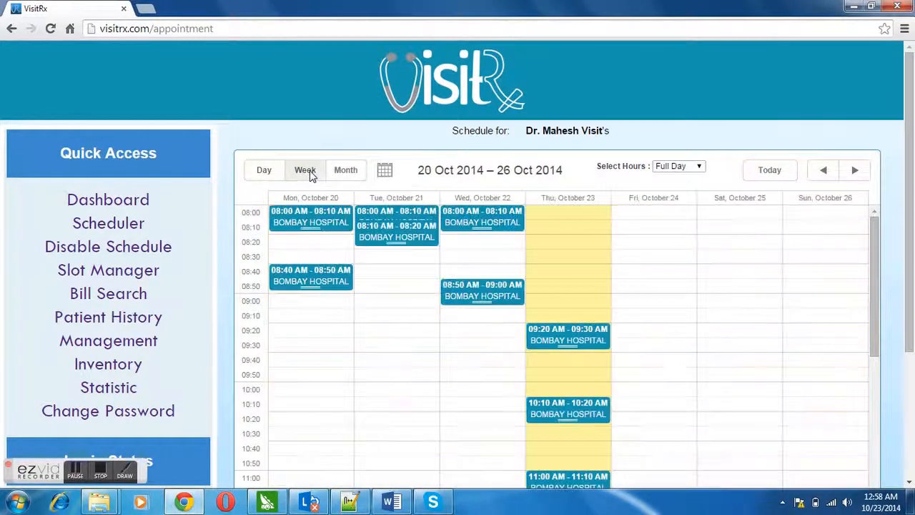
Switch Select Hours to Morning, then Evening, then back to Full Day.
left_click(699, 166)
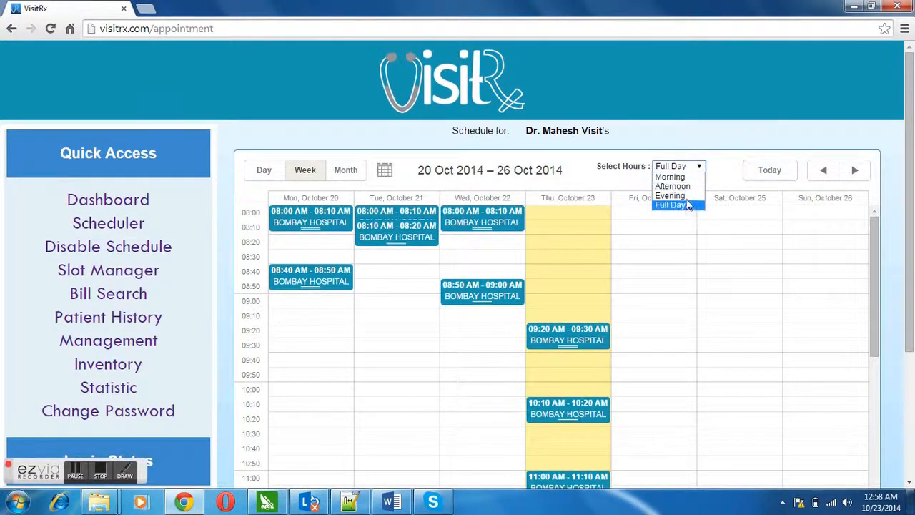
left_click(684, 170)
left_click(695, 169)
left_click(692, 178)
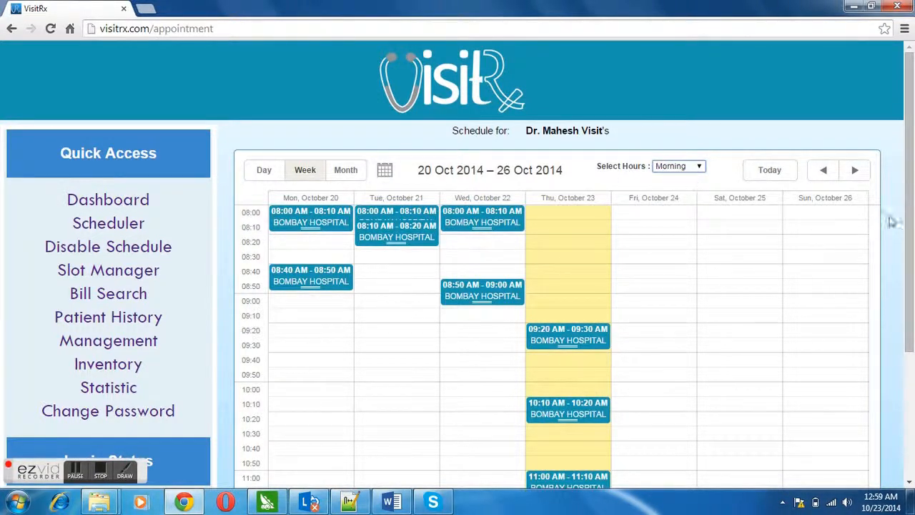
mouse_move(913, 214)
left_mouse_down()
mouse_move(912, 277)
mouse_move(911, 208)
left_mouse_up()
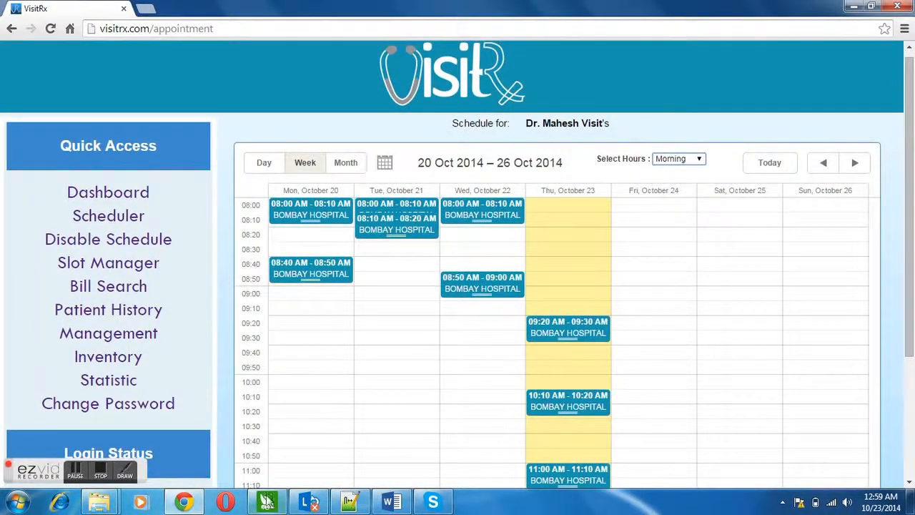
left_click(697, 160)
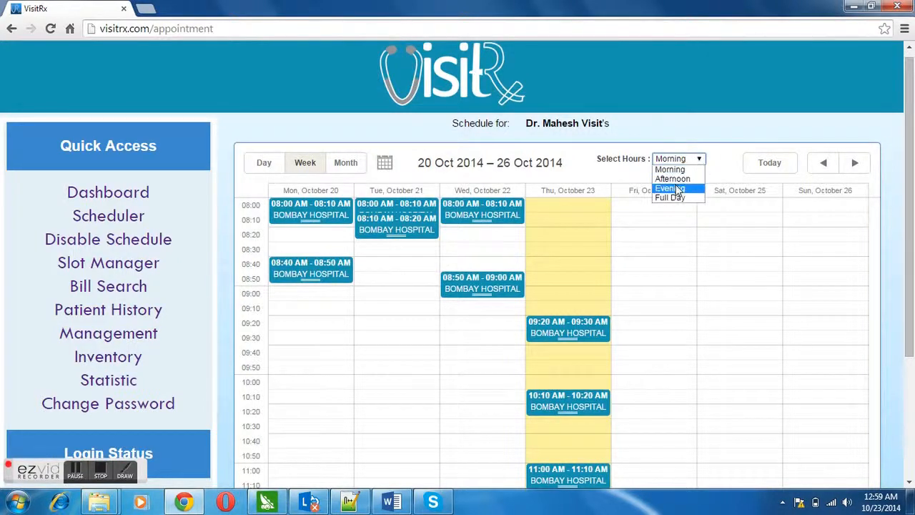
left_click(694, 187)
left_click(698, 161)
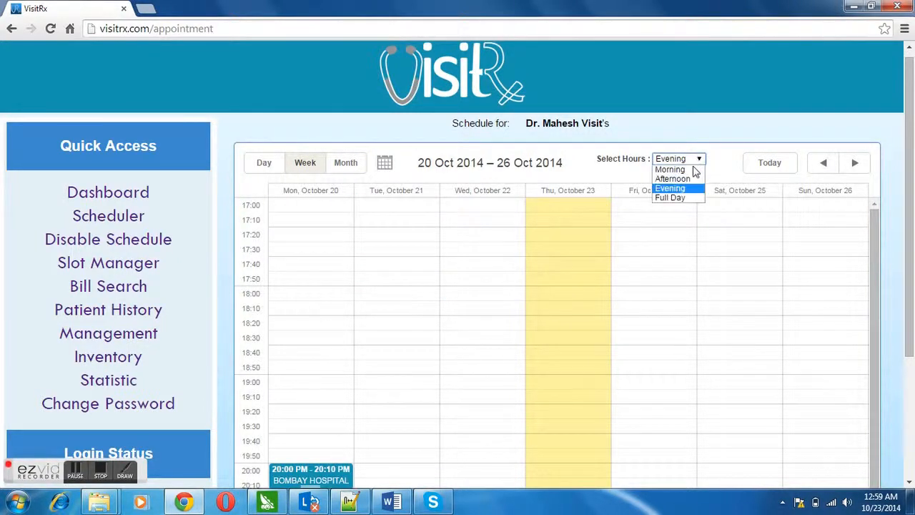
left_click(683, 202)
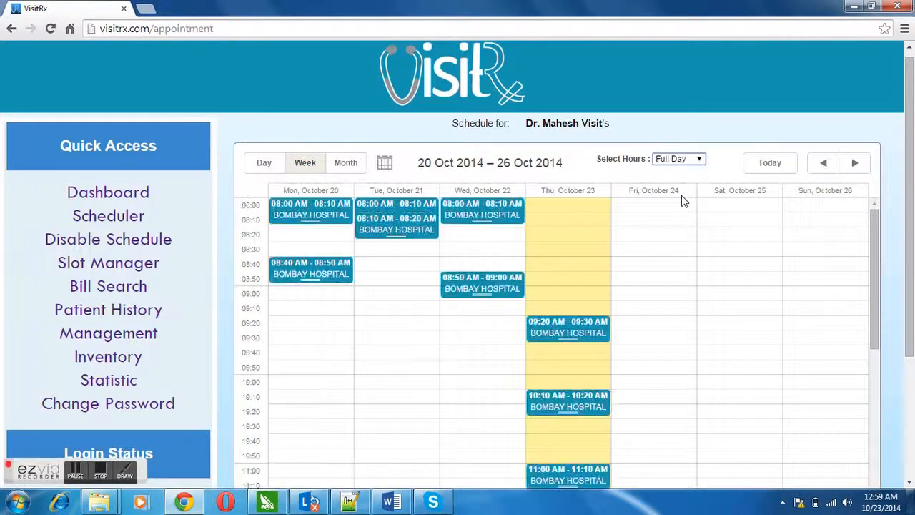
left_click_drag(910, 234, 910, 307)
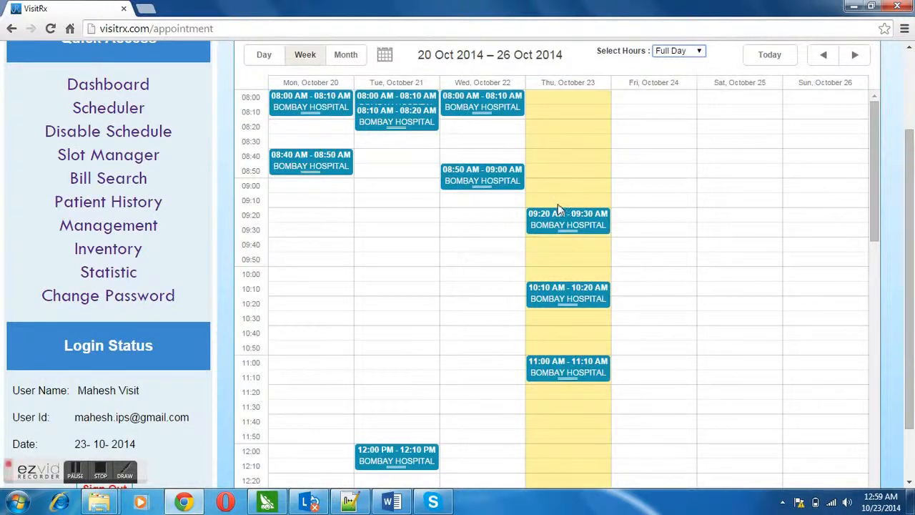
Start a Thursday 09:40 appointment with the patient's name, mobile number and reason 'Fever'.
left_click(558, 247)
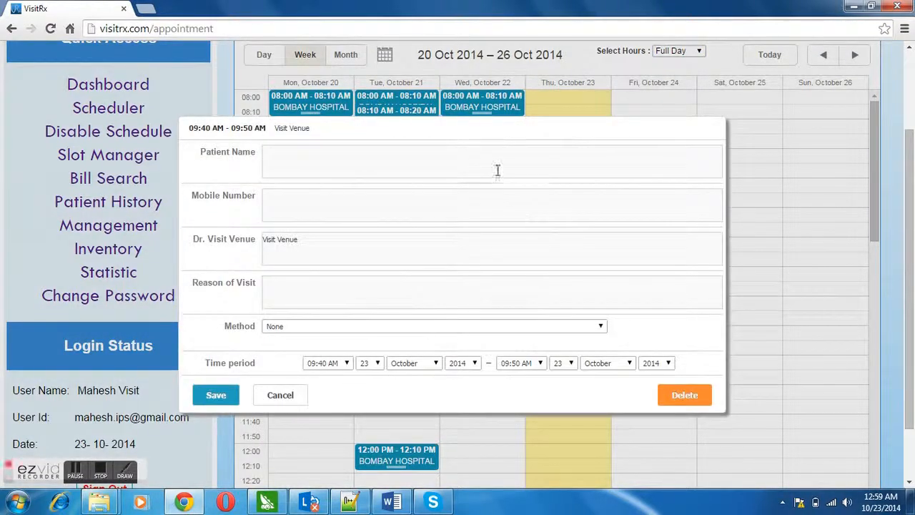
type("Rashmi")
left_click(480, 241)
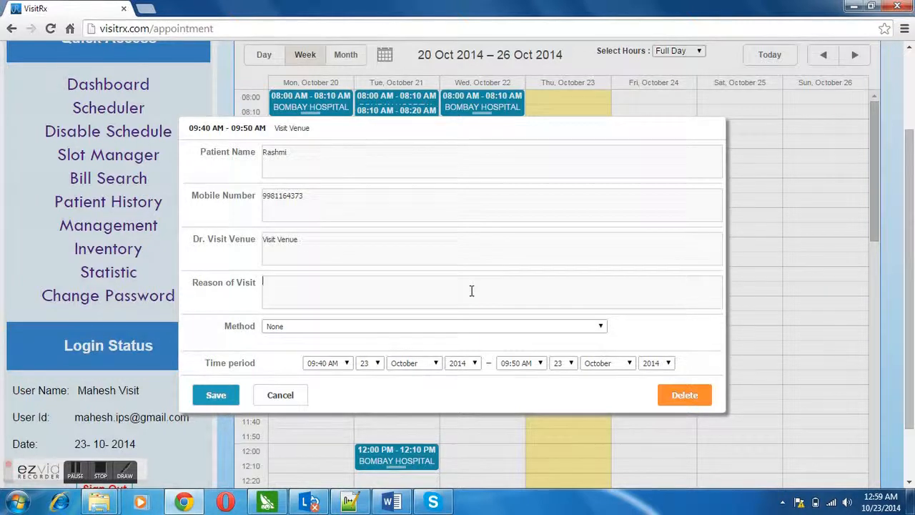
type("Fever")
Set the booking method to Phone, keep 09:40–09:50 AM, and save the appointment.
left_click(466, 324)
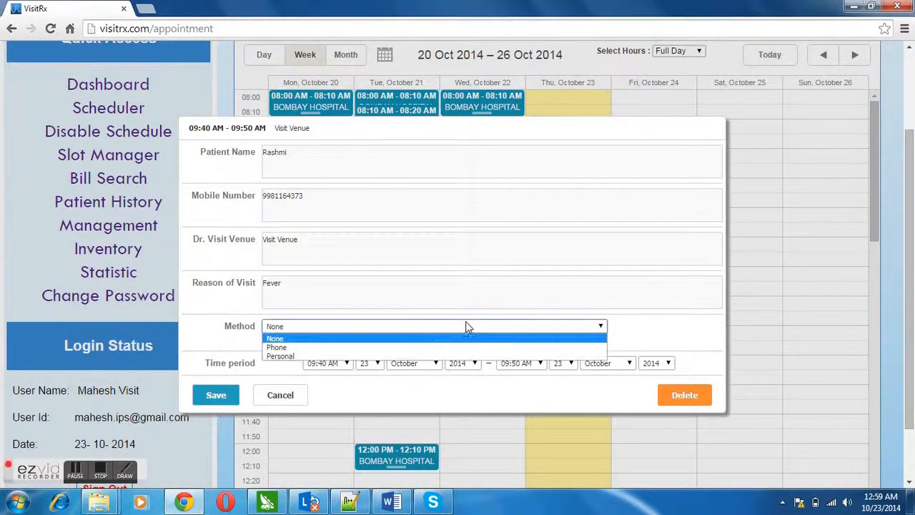
left_click(434, 347)
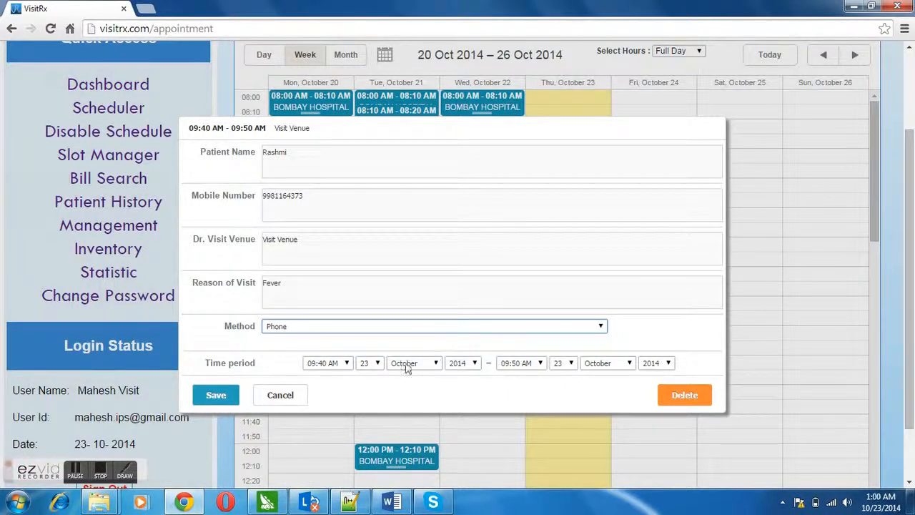
left_click(347, 363)
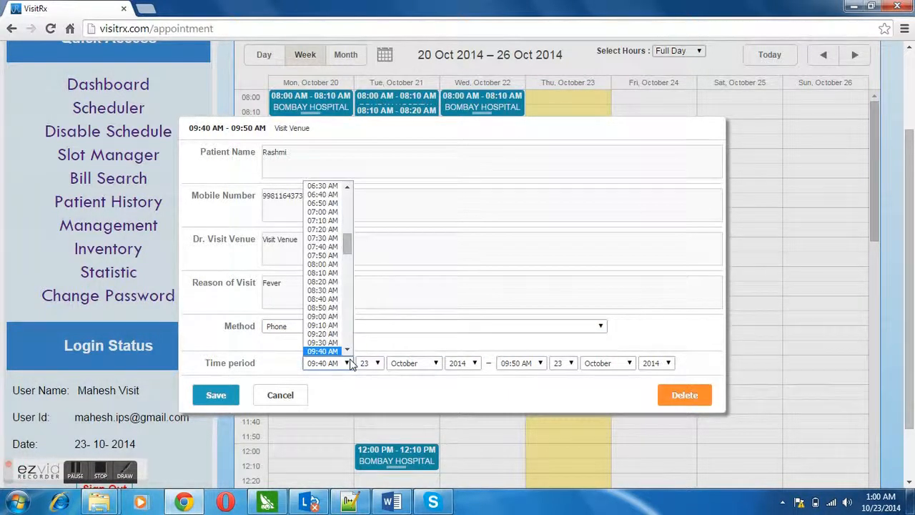
left_click(349, 363)
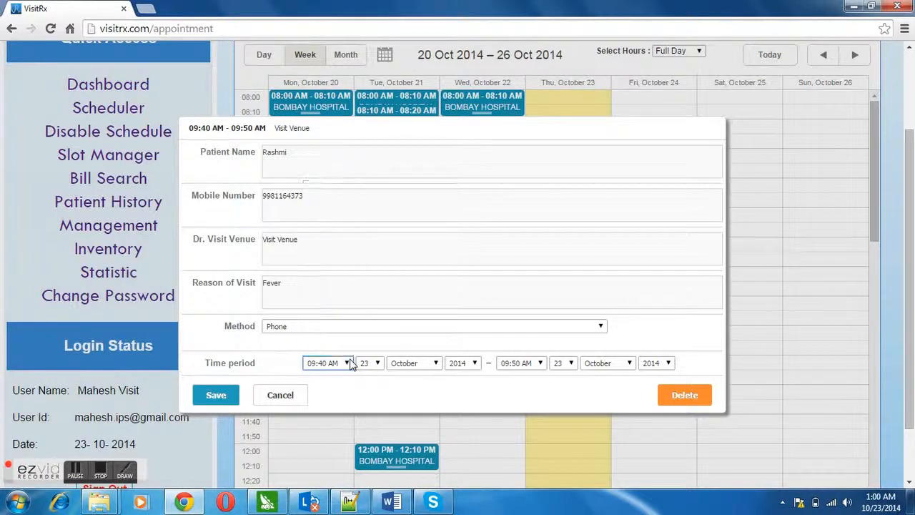
left_click(541, 365)
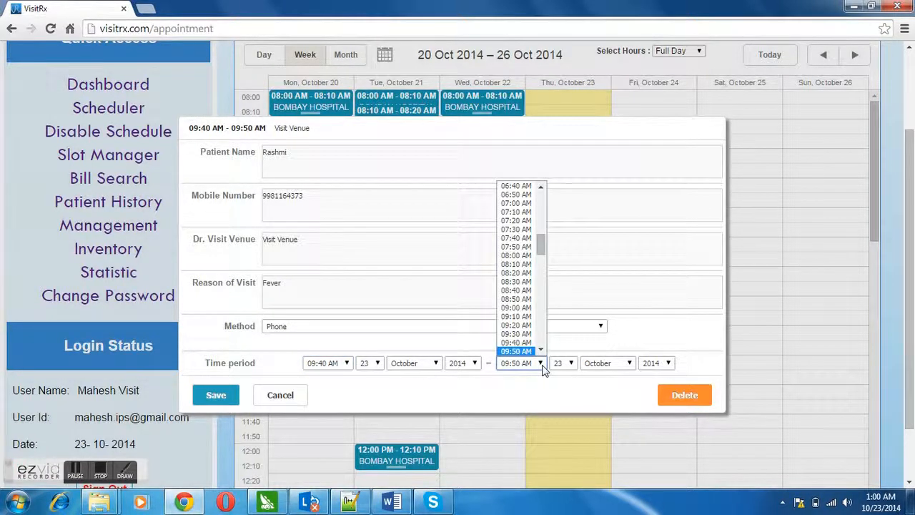
left_click(542, 366)
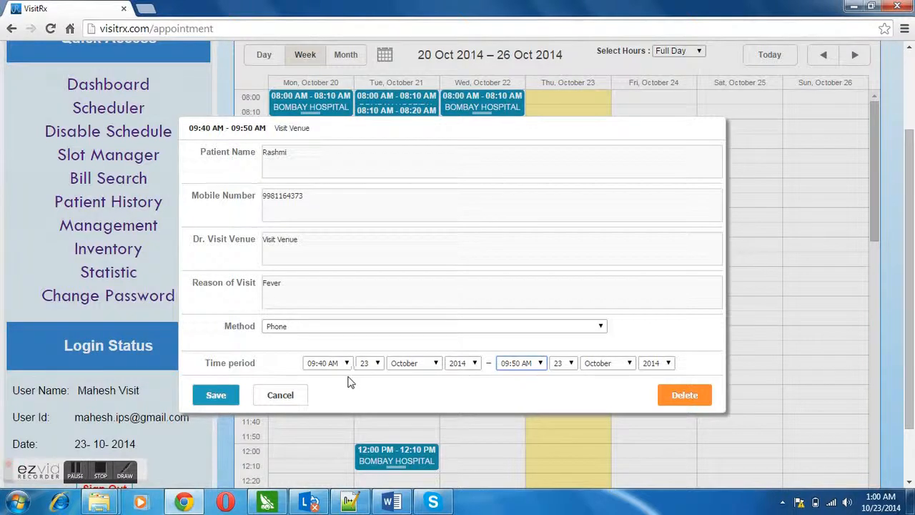
left_click(223, 397)
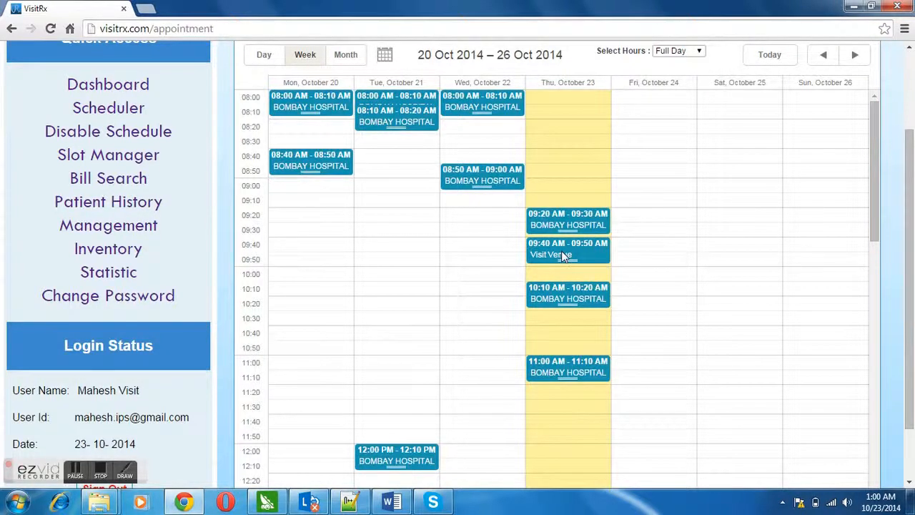
Move the new appointment to Thursday 10:30, extend it to 10:50, and choose Make Visit.
left_click(541, 228)
left_click(571, 248)
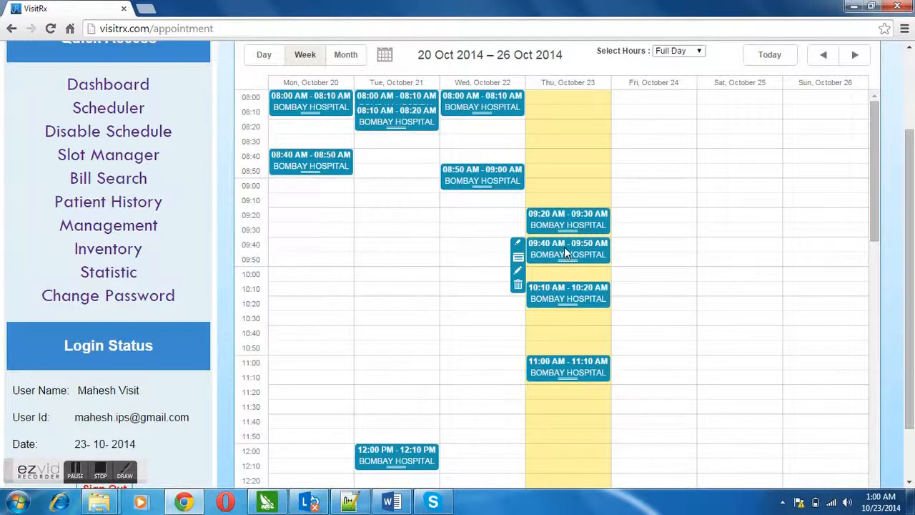
left_click_drag(557, 249, 554, 327)
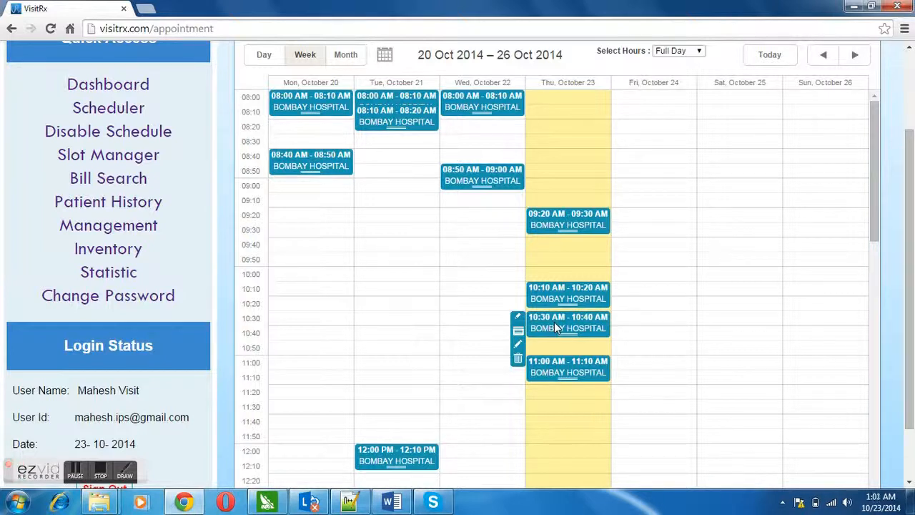
mouse_move(564, 334)
left_mouse_down()
mouse_move(570, 365)
mouse_move(569, 342)
left_mouse_up()
right_click(570, 326)
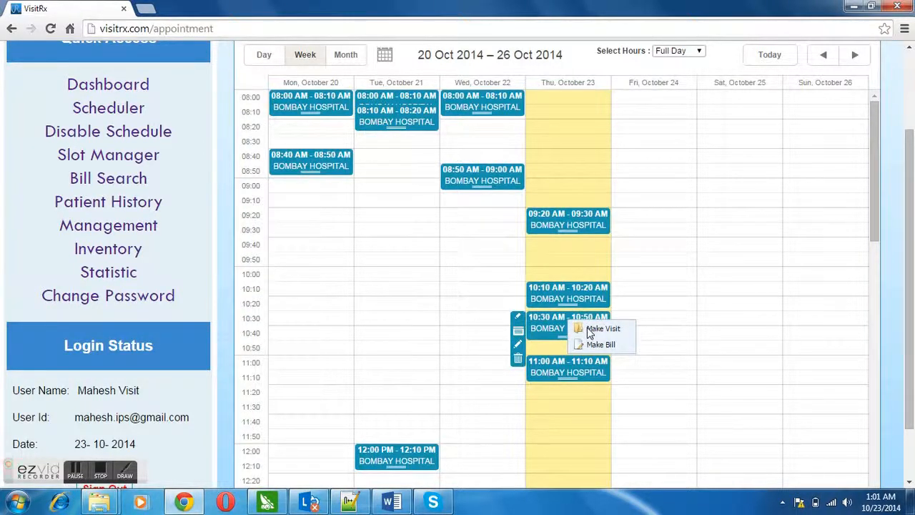
left_click(589, 331)
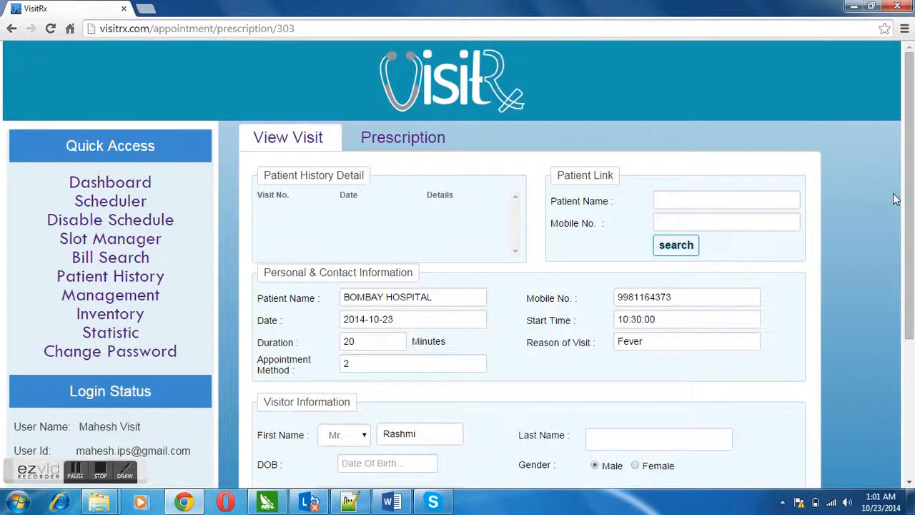
Search Patient Link using the patient's name and mobile number suggestions to find the existing record.
left_click_drag(910, 197, 886, 196)
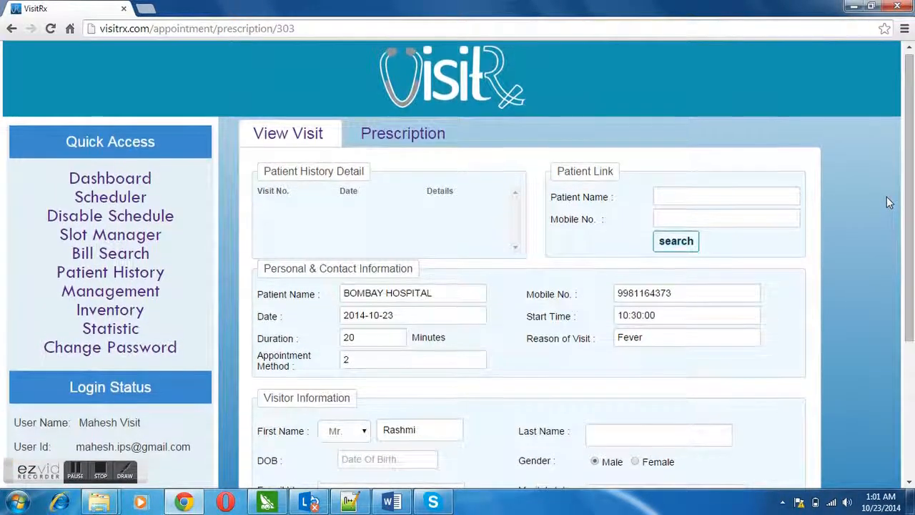
left_click(749, 203)
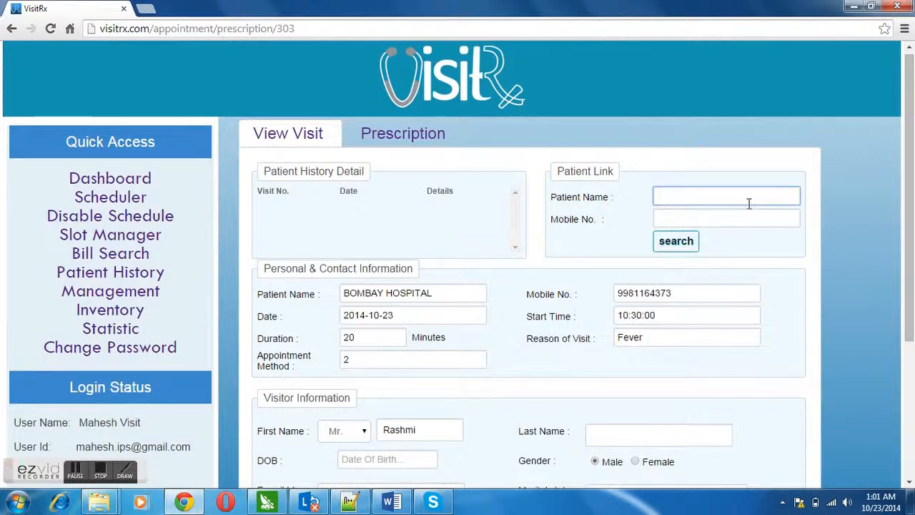
type("R")
type("Rash")
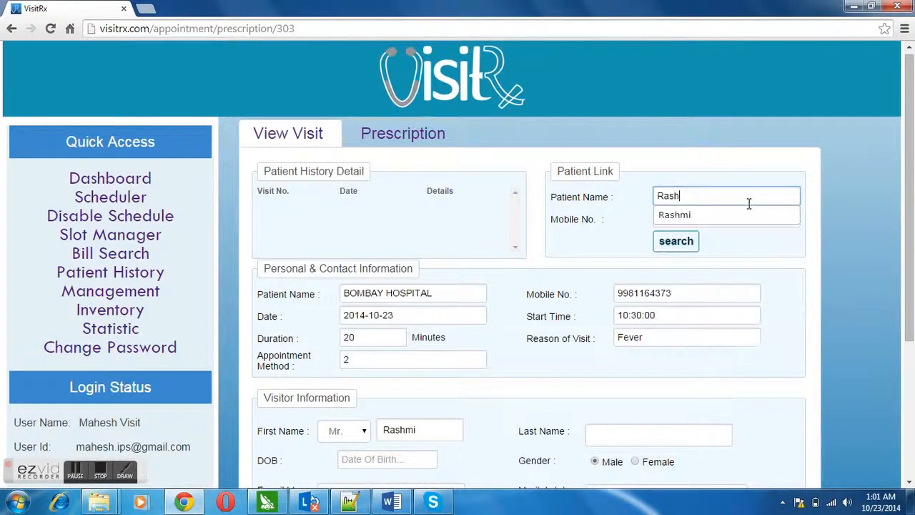
type("mi")
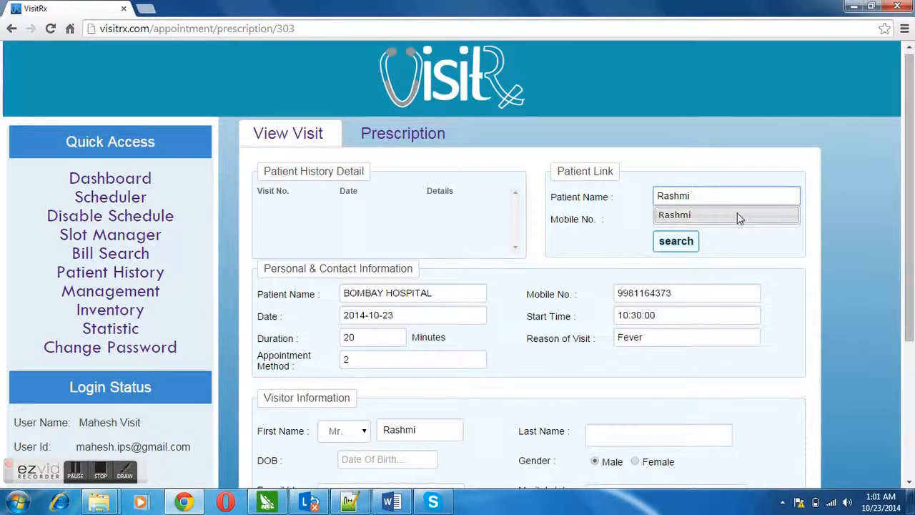
left_click(737, 212)
left_click(737, 216)
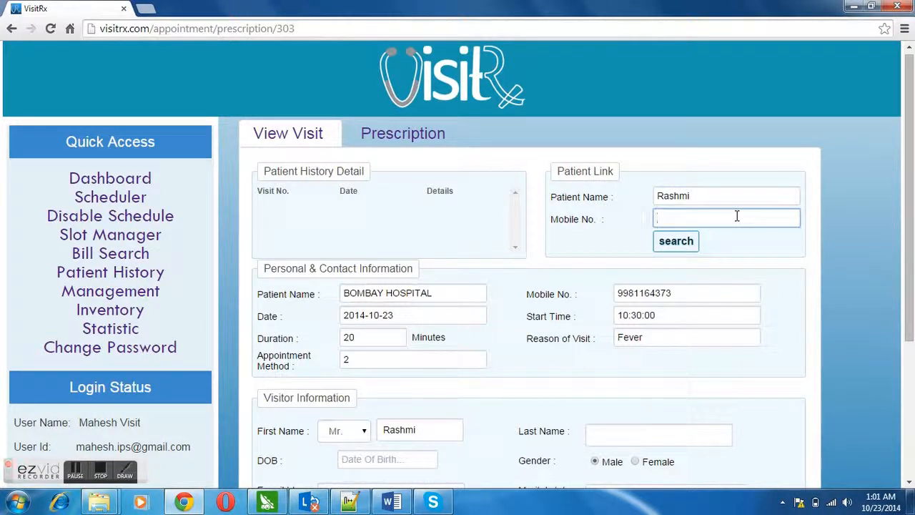
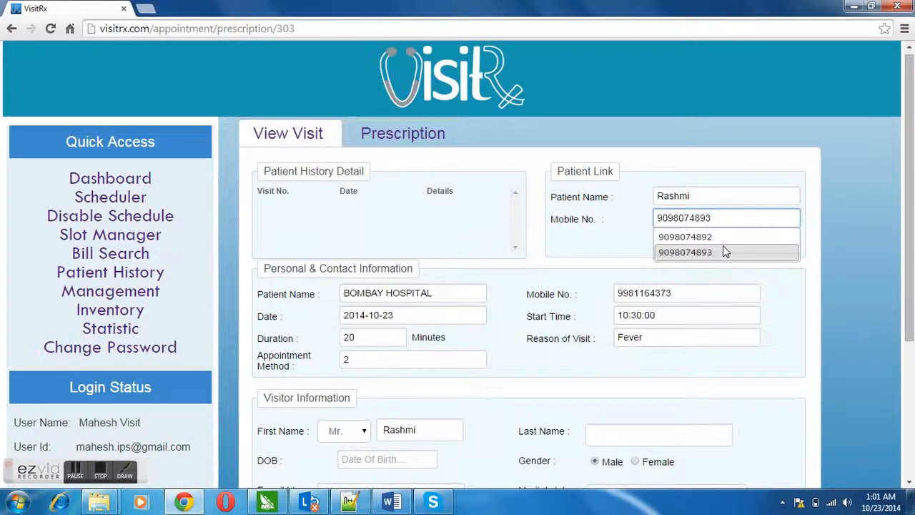
left_click(723, 250)
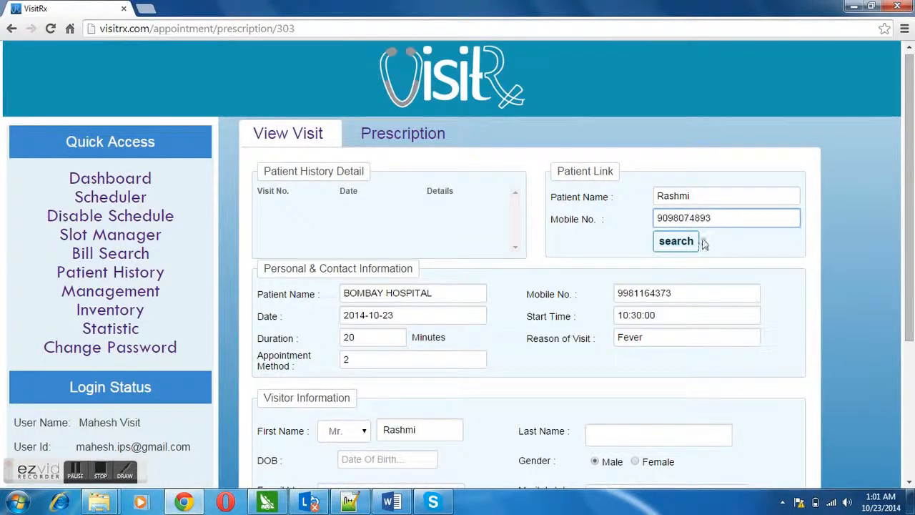
left_click(676, 241)
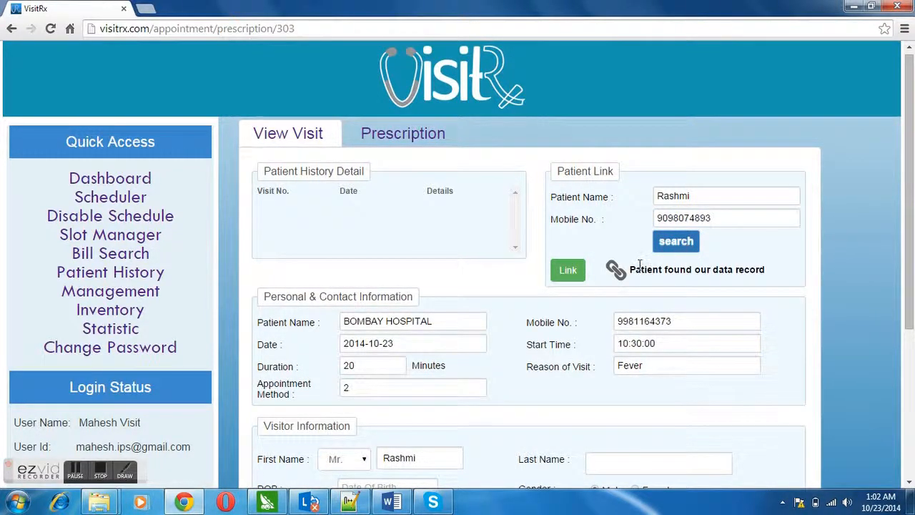
Link the visit to the found patient and view details of the first history row.
left_click(575, 273)
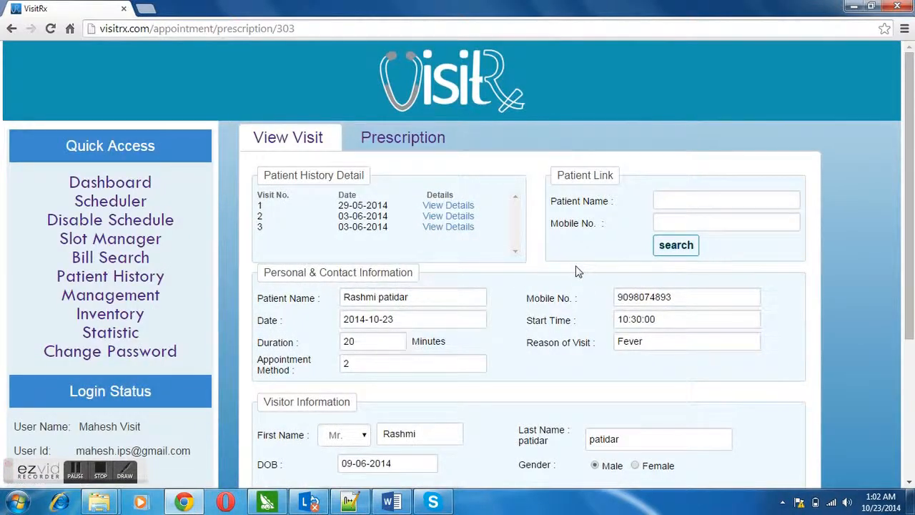
left_click_drag(909, 233, 911, 213)
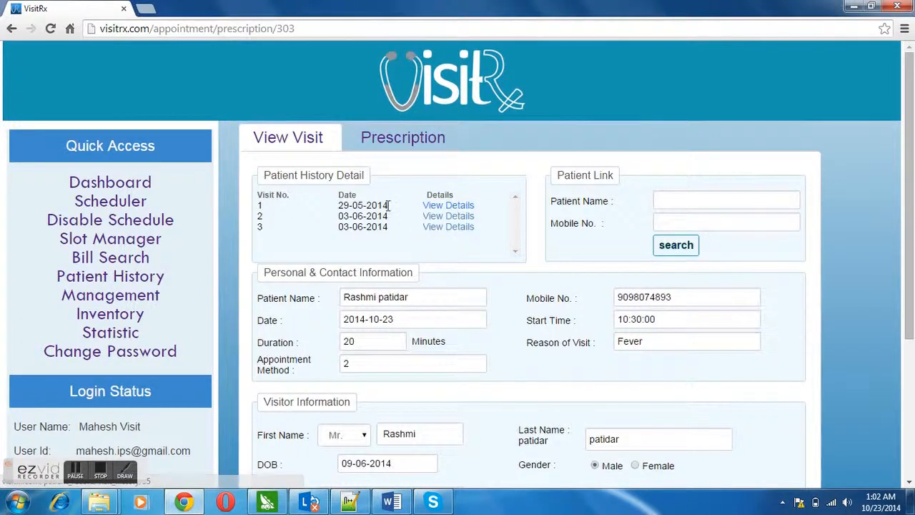
left_click(447, 206)
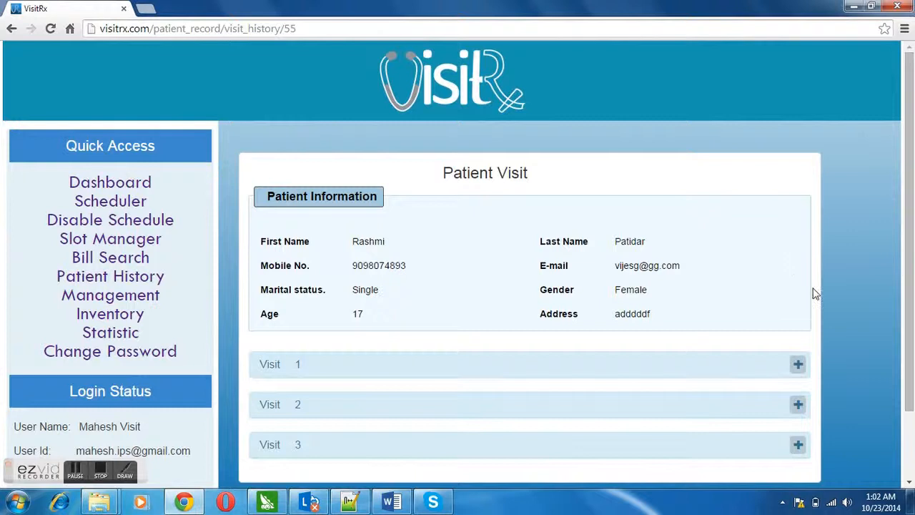
Expand Visit 1 and Visit 2 details, then go back to the visit form.
left_click(799, 364)
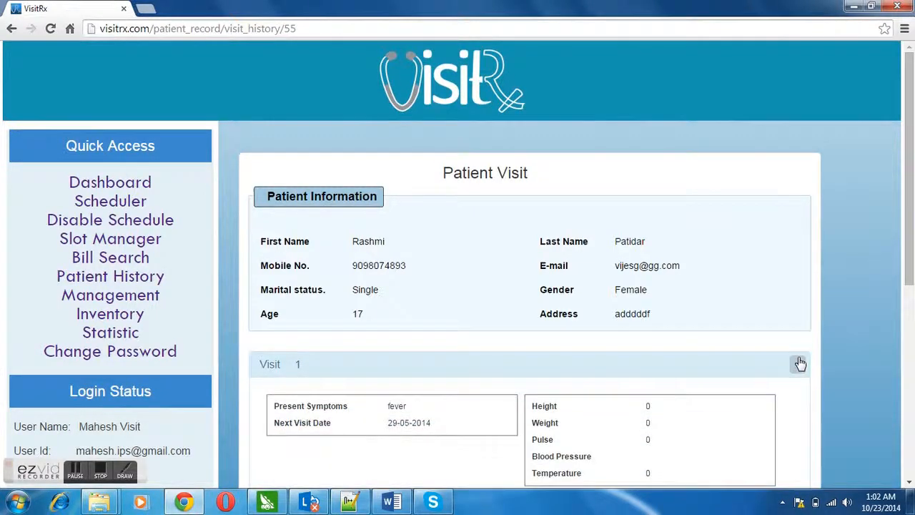
left_click_drag(912, 255, 912, 414)
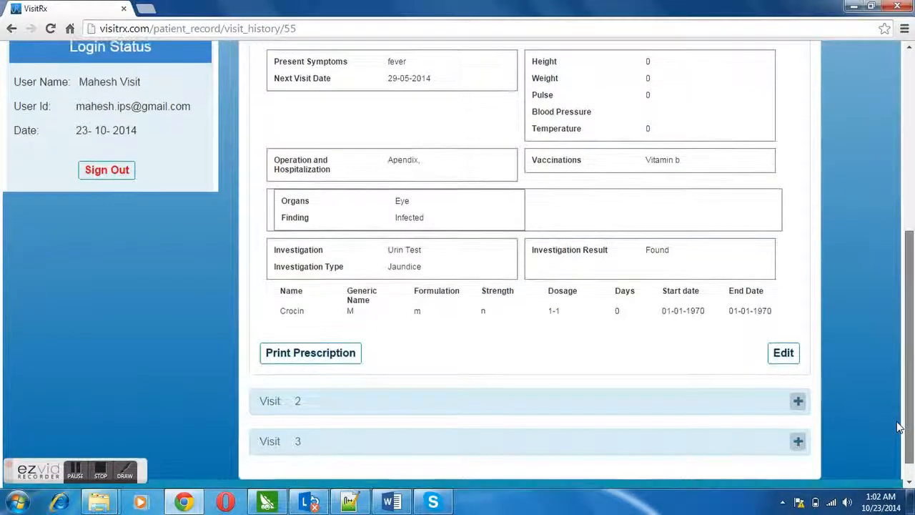
left_click(802, 405)
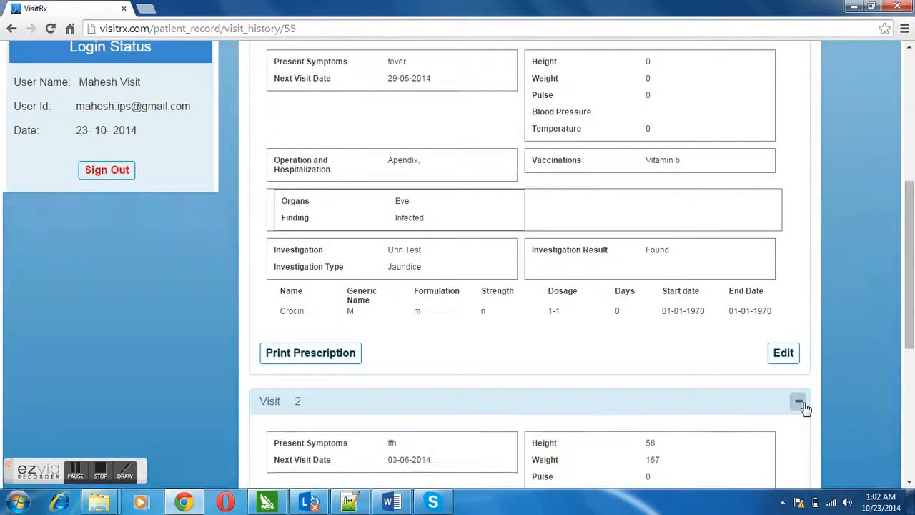
left_click(13, 31)
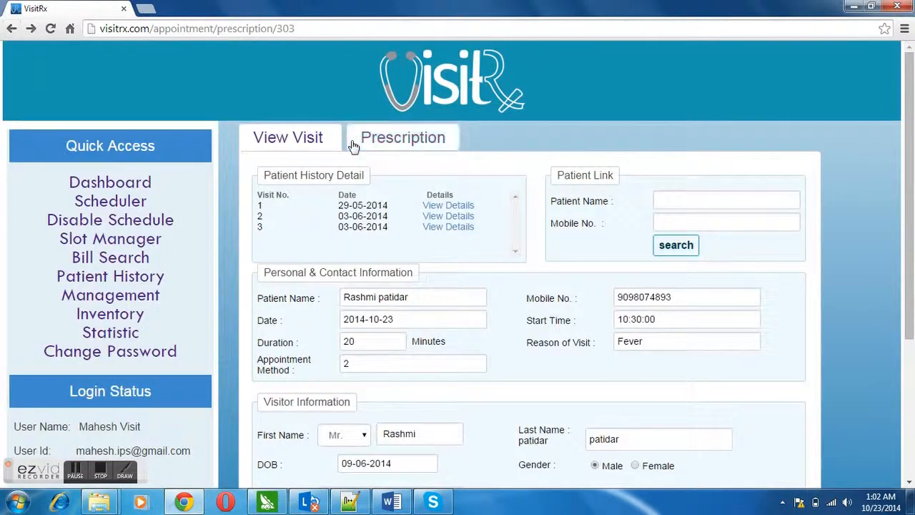
Open the Prescription form and try the Operation autocomplete with 'Ap', then clear it.
left_click_drag(911, 212, 879, 158)
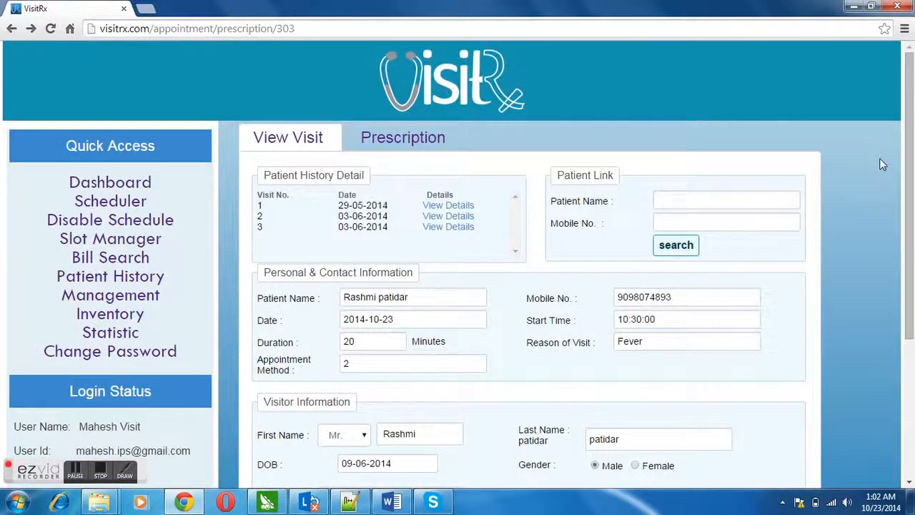
left_click(401, 146)
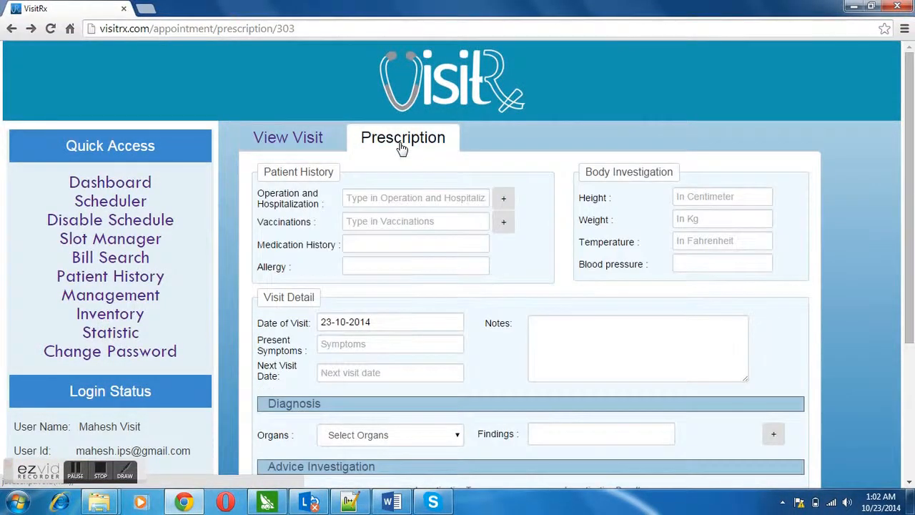
left_click(460, 197)
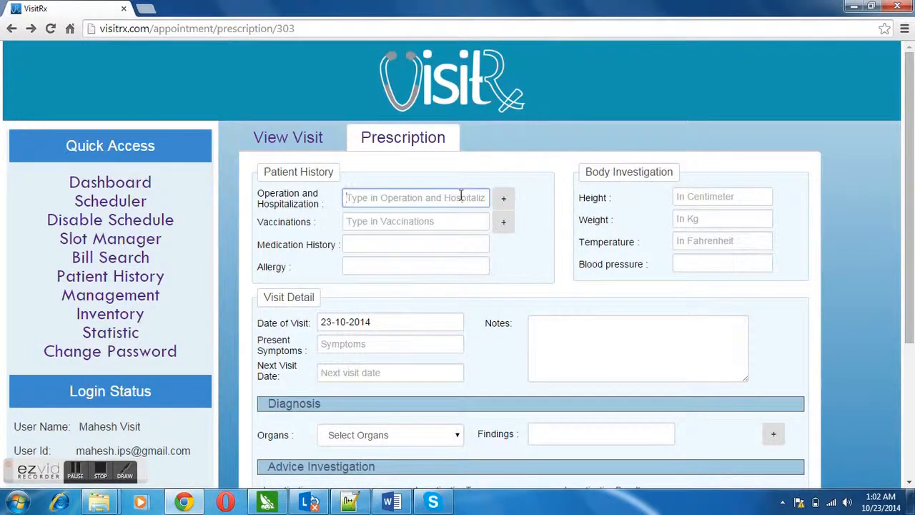
type("Ape")
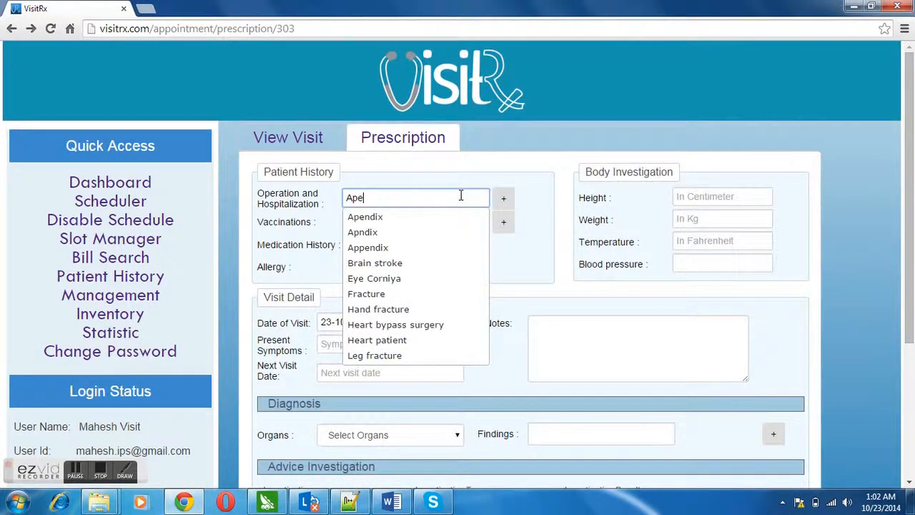
key("BackSpace")
key("BackSpace")
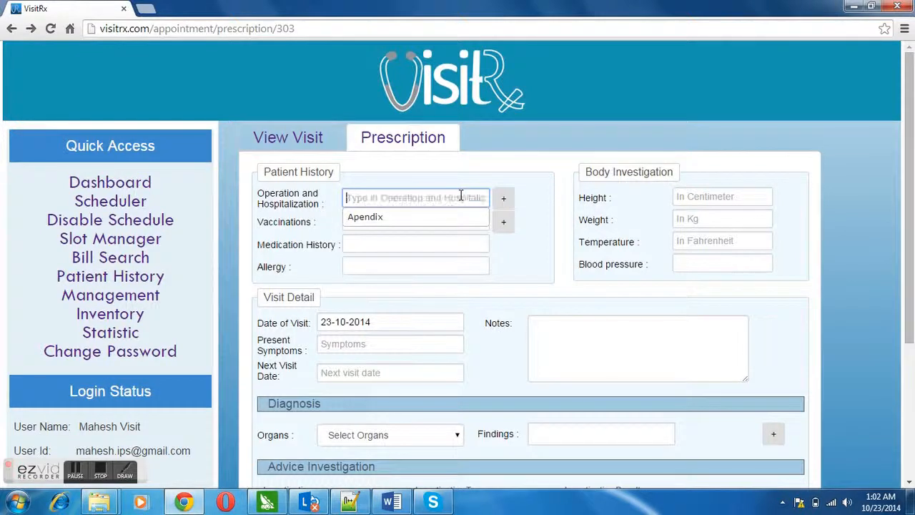
Add and then remove extra Operation and Vaccinations rows, leaving one of each.
left_click(504, 200)
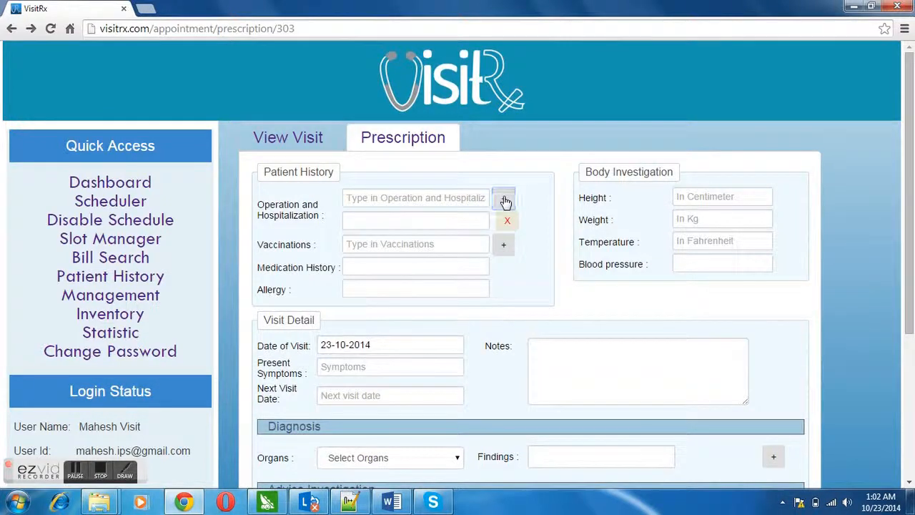
left_click(505, 200)
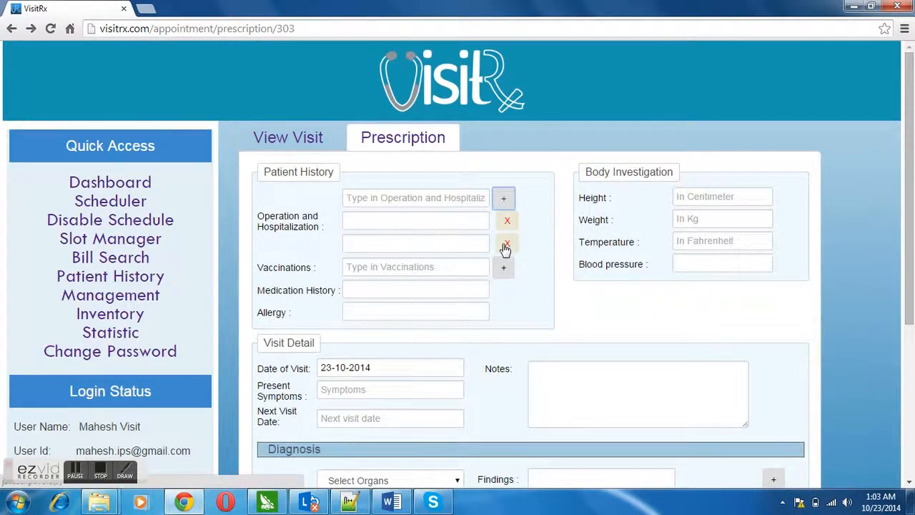
left_click(505, 247)
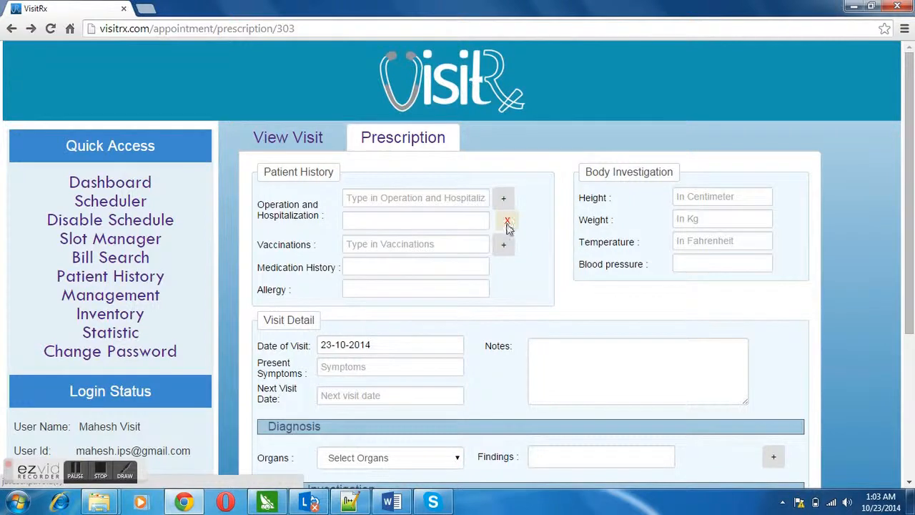
left_click(508, 223)
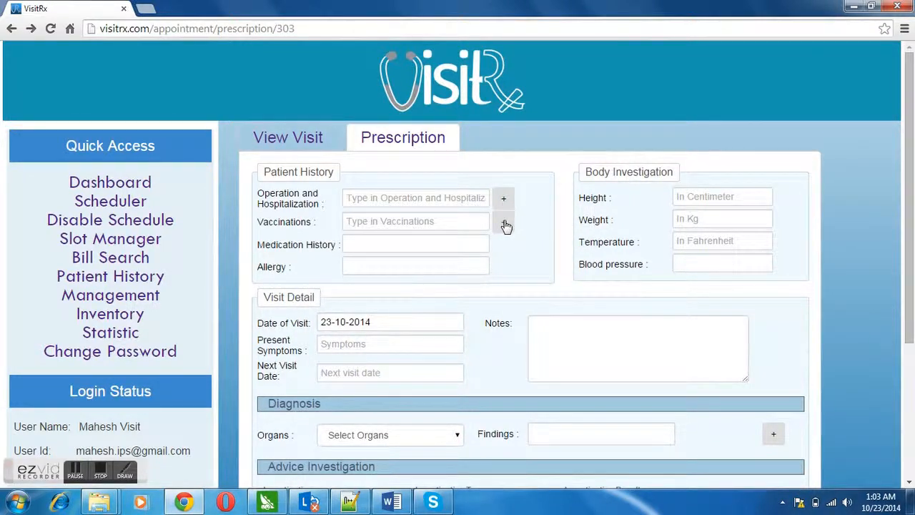
left_click(504, 224)
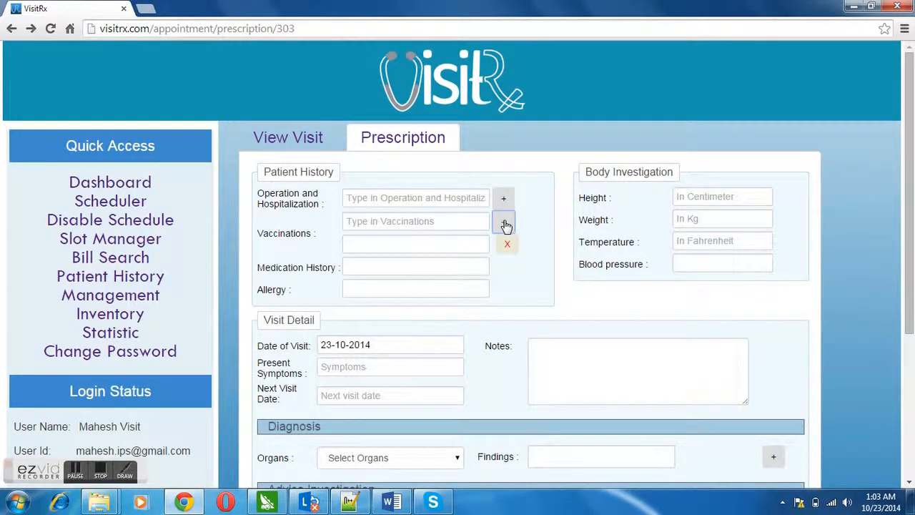
left_click(504, 224)
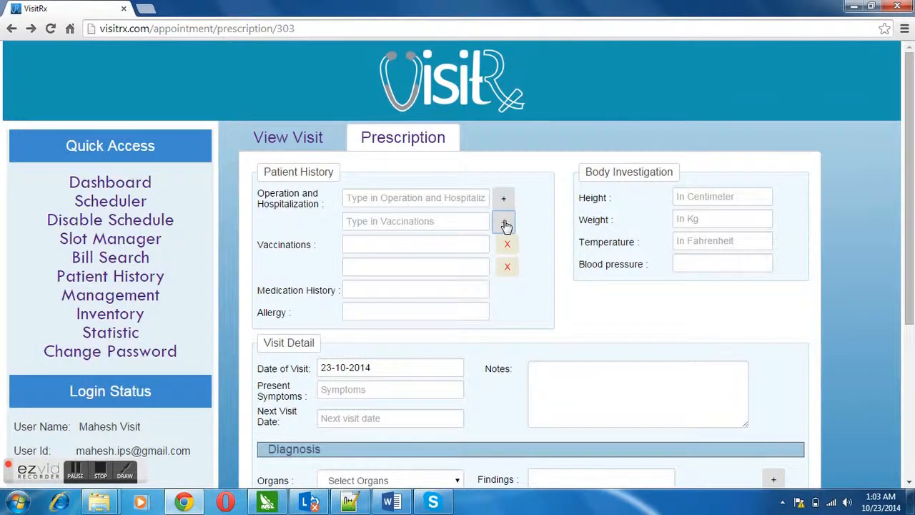
left_click(507, 266)
left_click(507, 245)
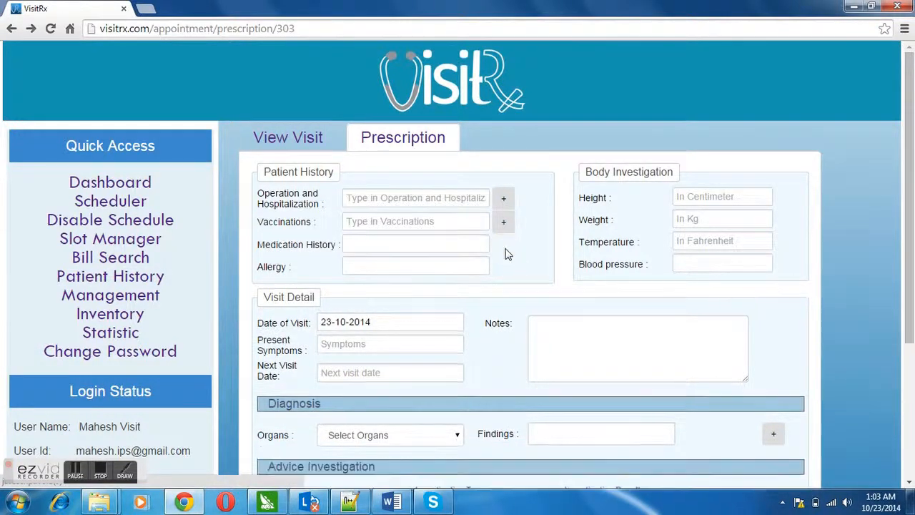
Step through the medication, allergy, height, weight, temperature, blood pressure and symptom fields, leaving them empty.
left_click(461, 247)
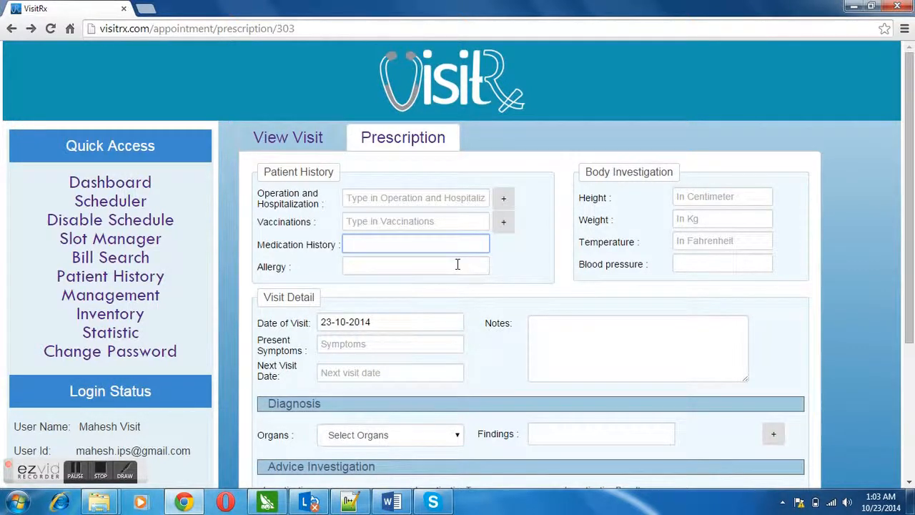
left_click(457, 264)
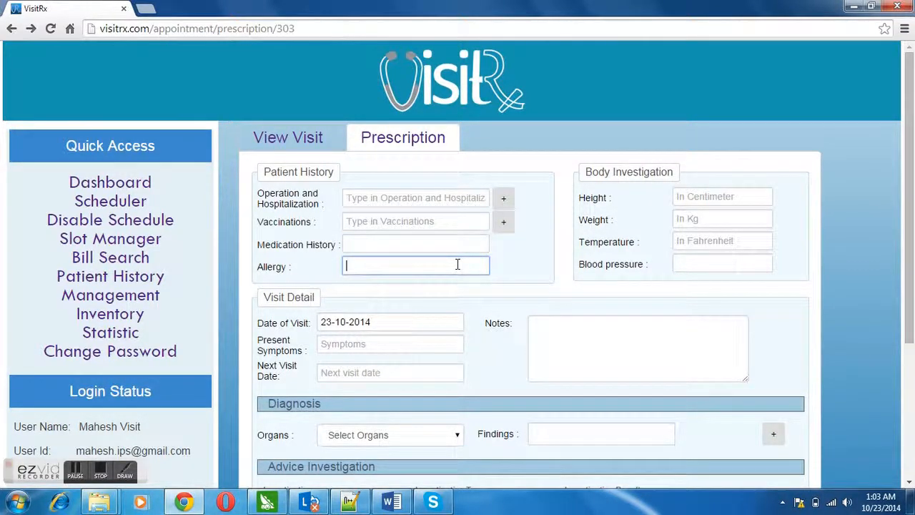
left_click(753, 200)
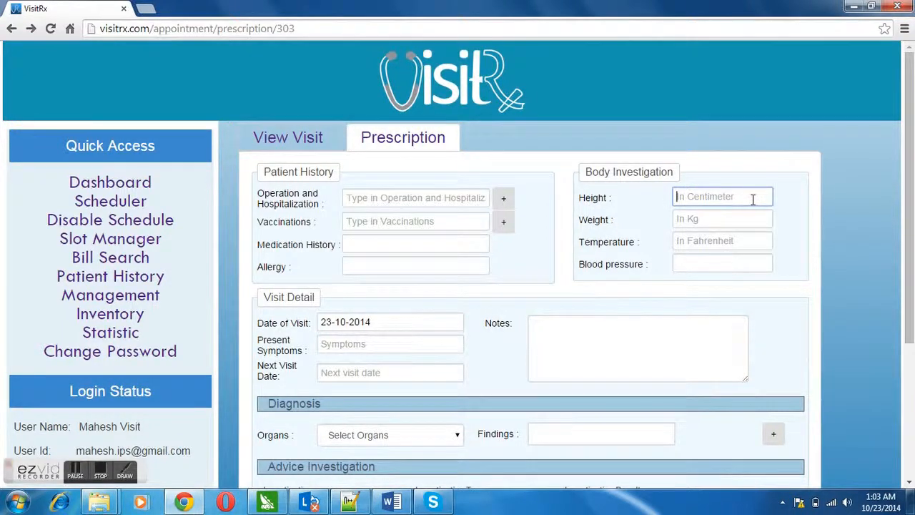
left_click(744, 217)
left_click(740, 243)
left_click(737, 261)
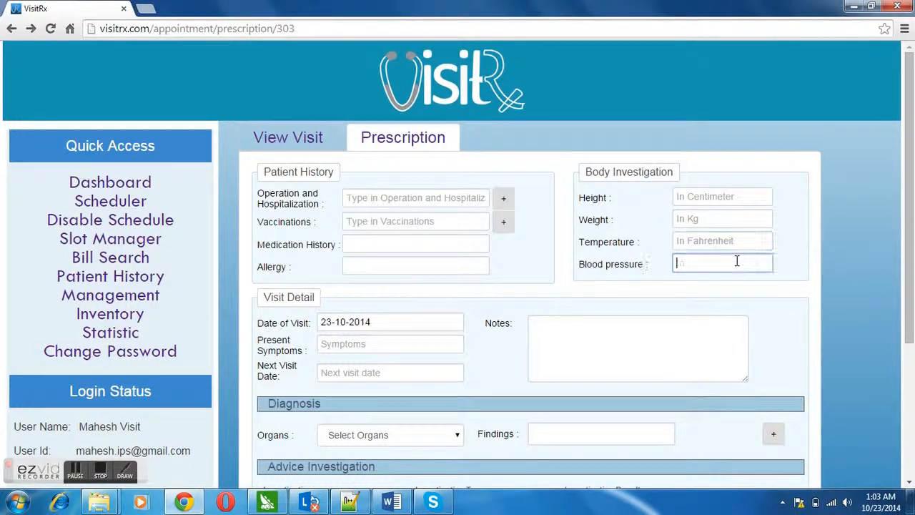
left_click(395, 340)
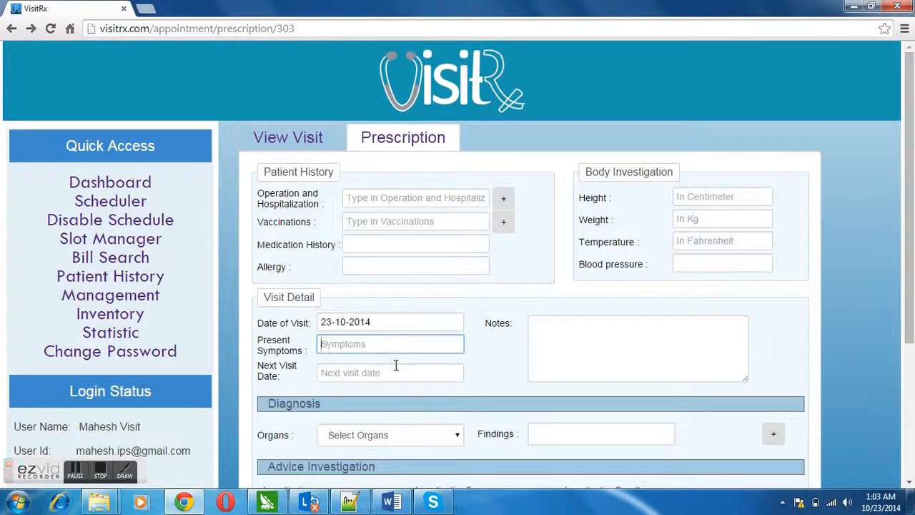
Pick 28 October 2014 as the next visit date and move into Notes.
left_click(400, 373)
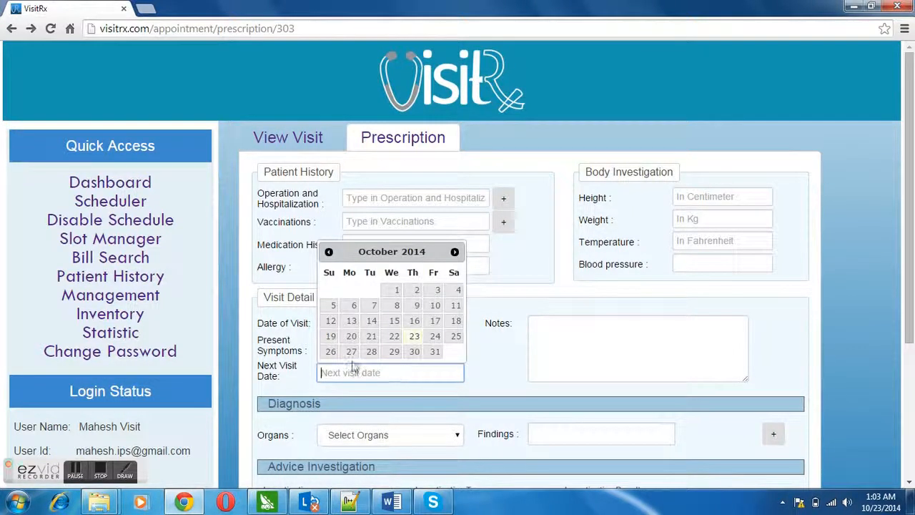
left_click(372, 352)
left_click(540, 357)
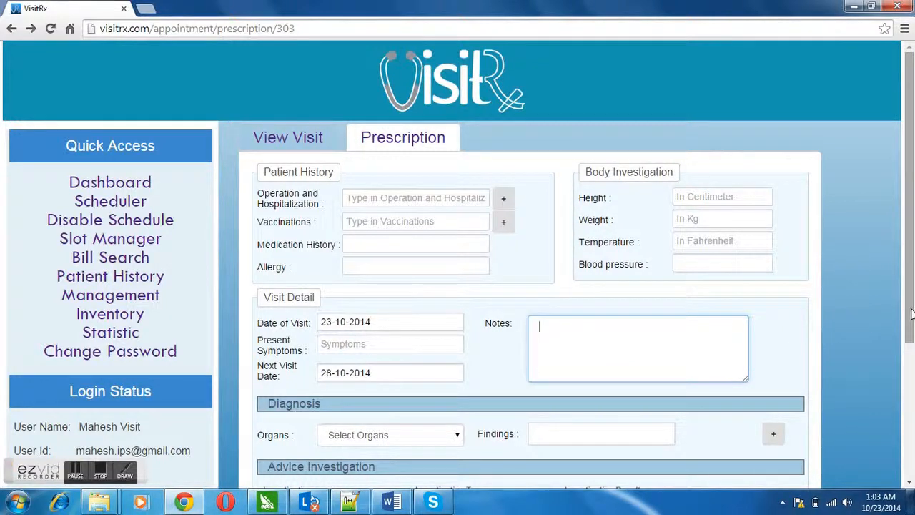
left_click_drag(912, 313, 913, 397)
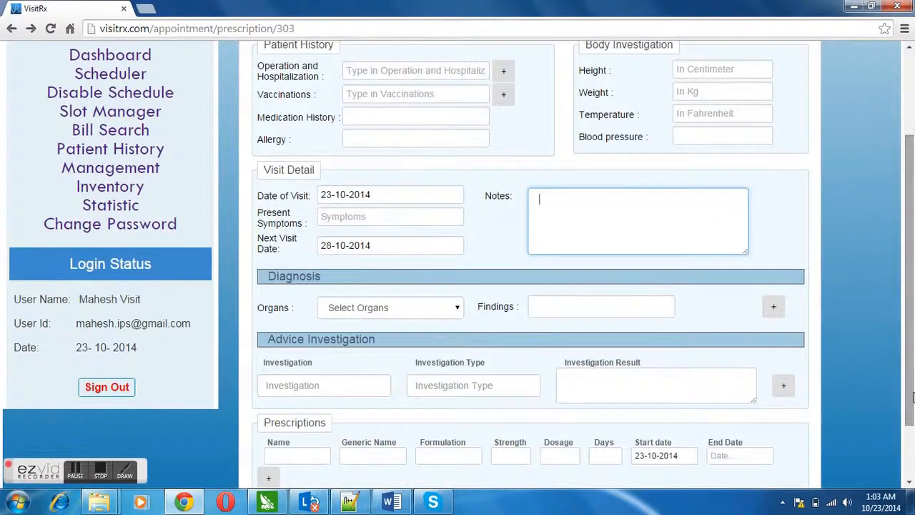
Choose Eye as the diagnosed organ and leave one extra blank organ row.
left_click(458, 309)
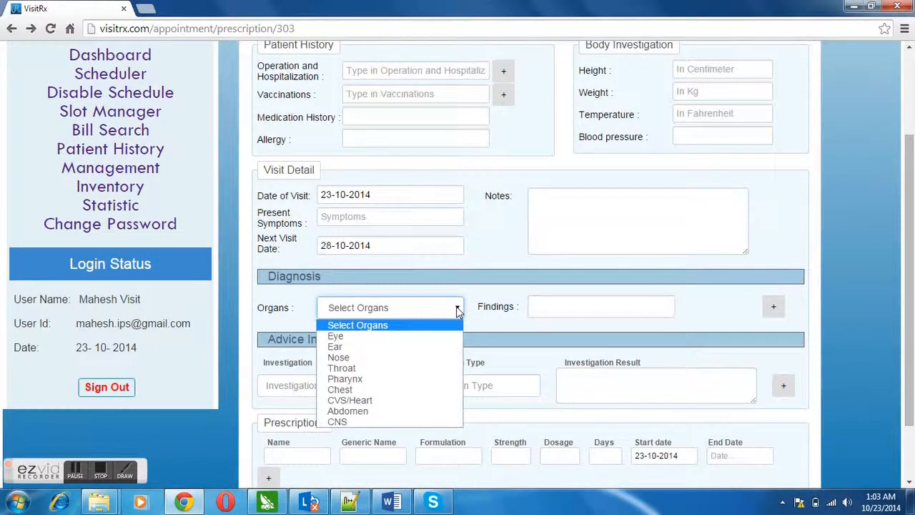
left_click(401, 339)
left_click(575, 306)
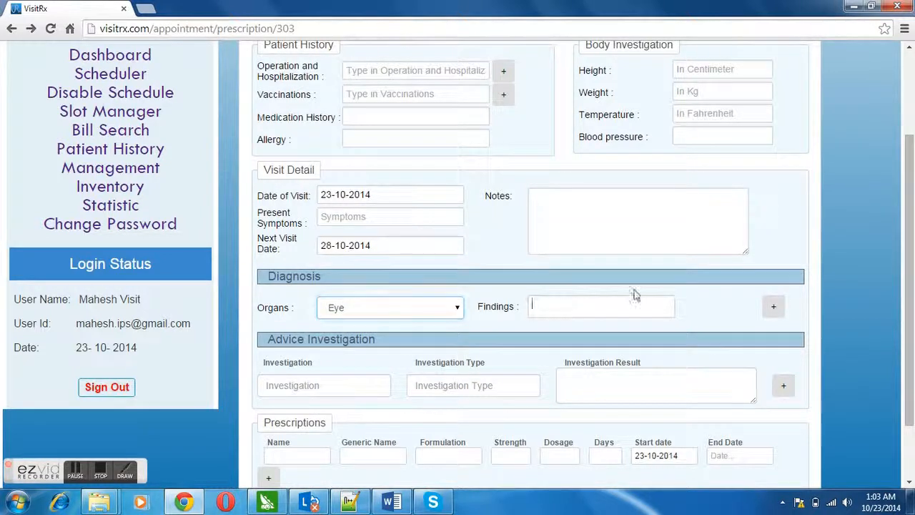
left_click(775, 310)
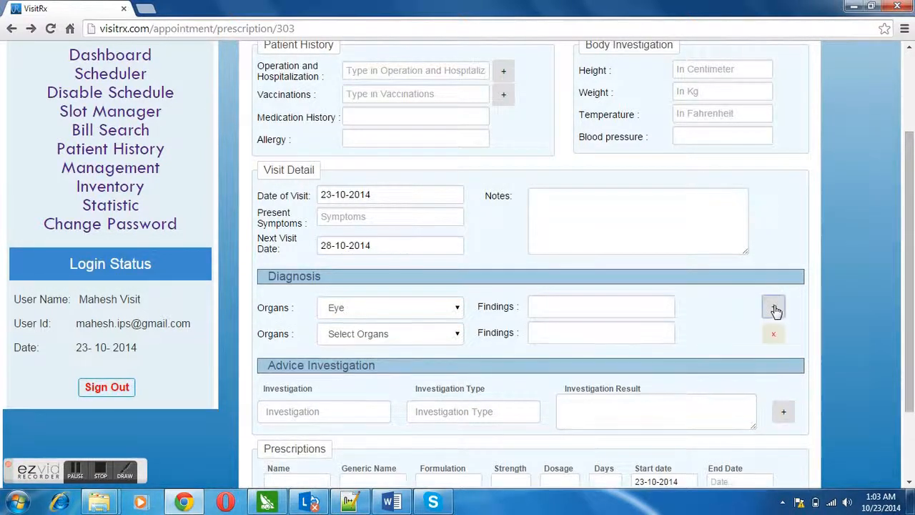
left_click(775, 309)
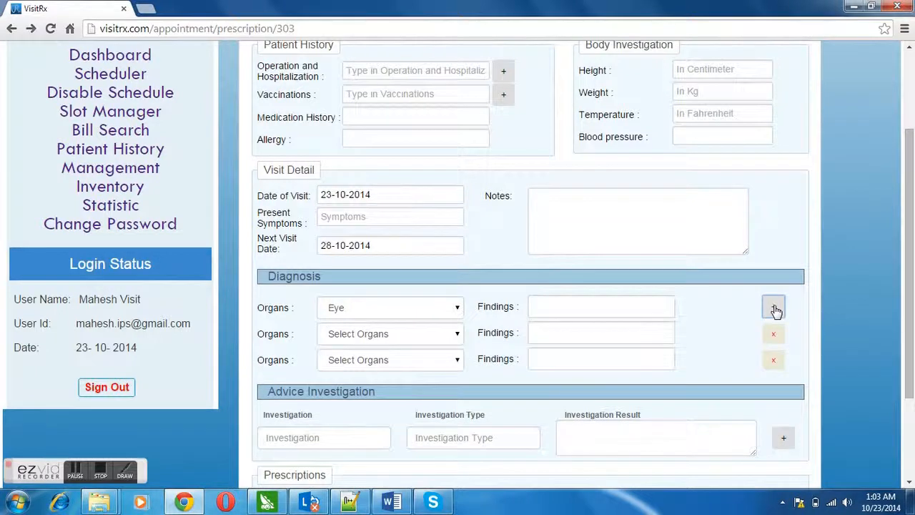
left_click(778, 361)
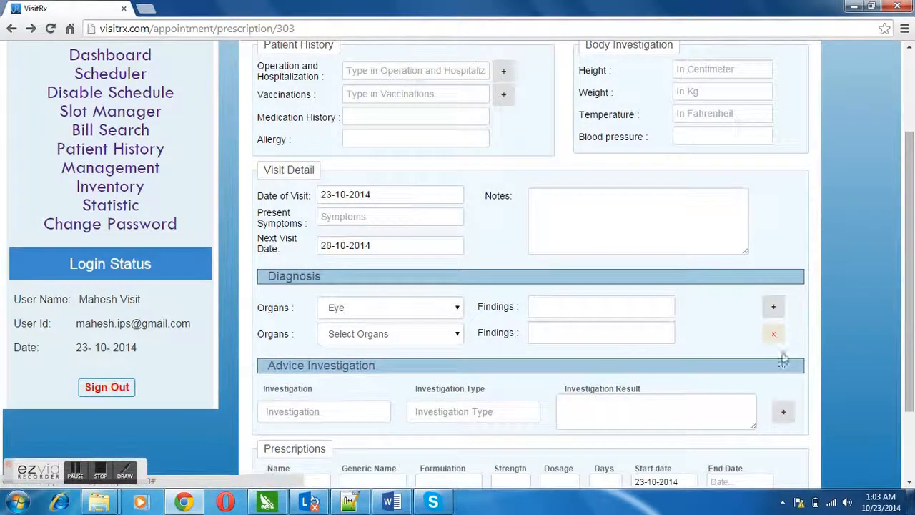
left_click_drag(909, 294, 909, 334)
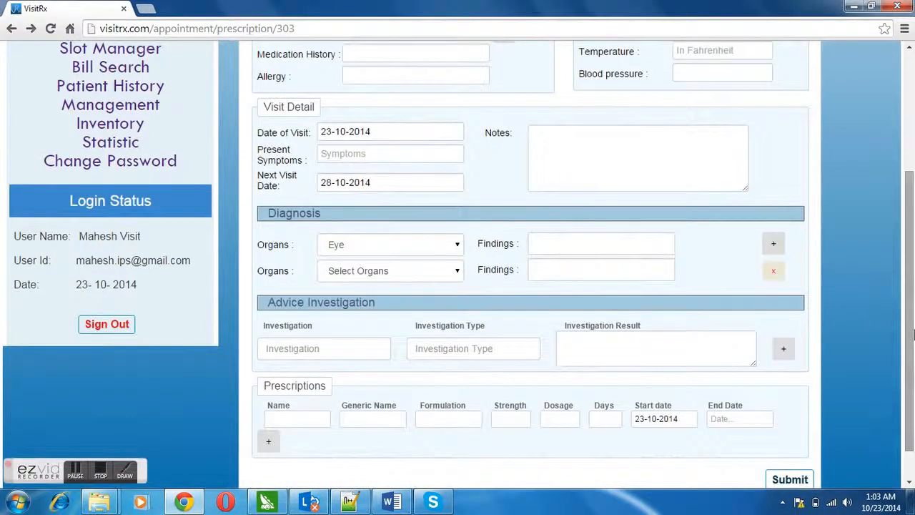
Advise a Blood Test investigation via 'Bloo' autocomplete, keeping one extra blank investigation row.
left_click(361, 351)
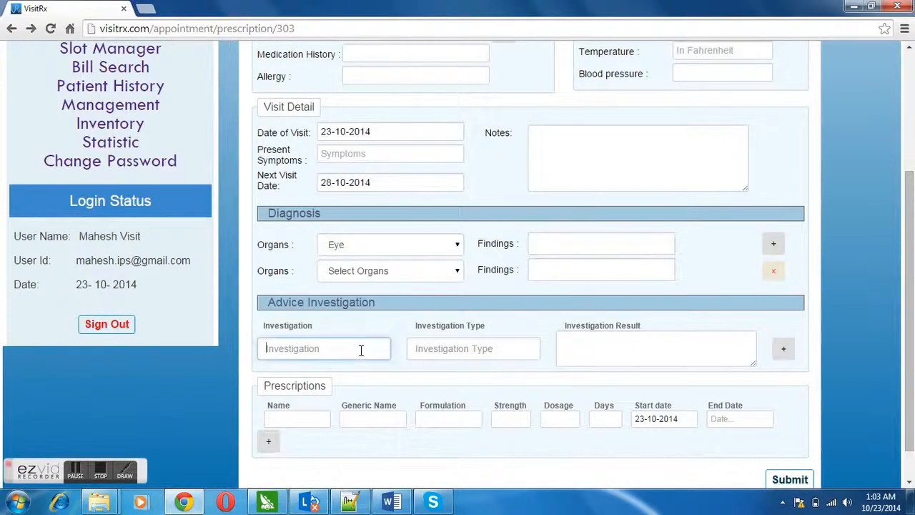
type("Blood Test")
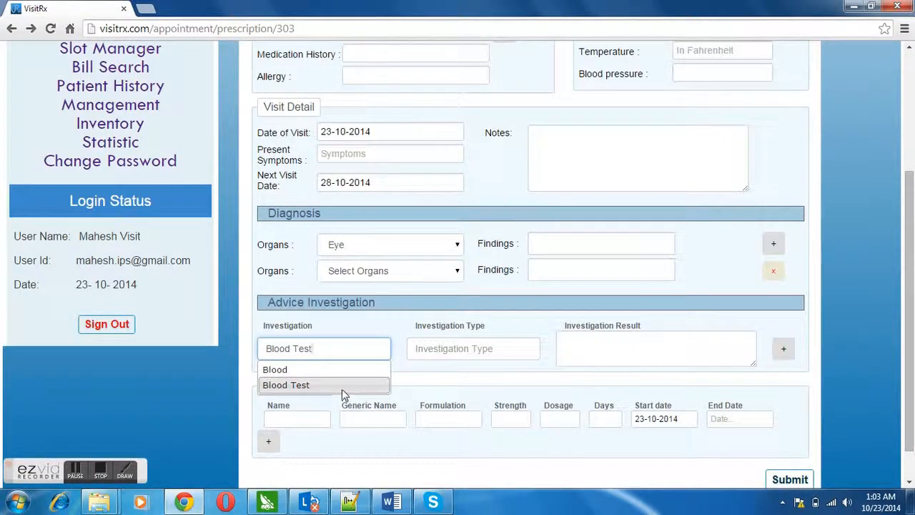
left_click(341, 389)
left_click(498, 347)
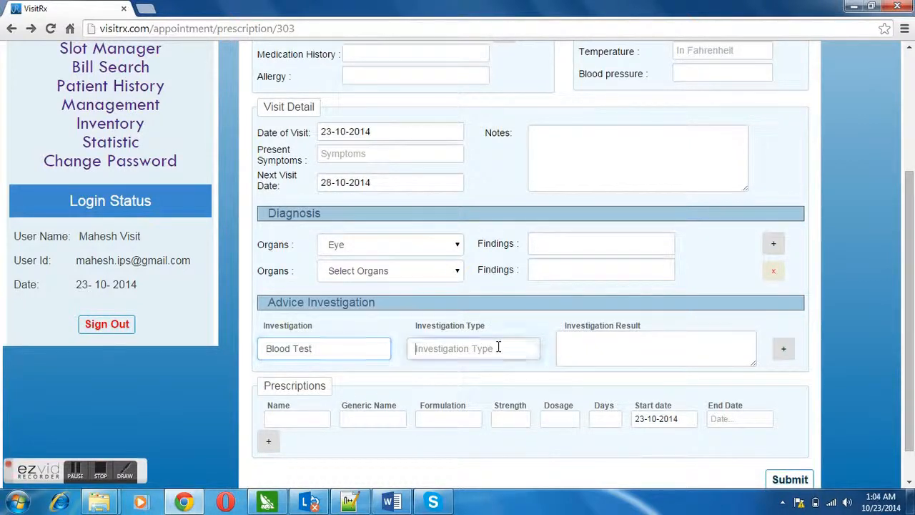
left_click(599, 351)
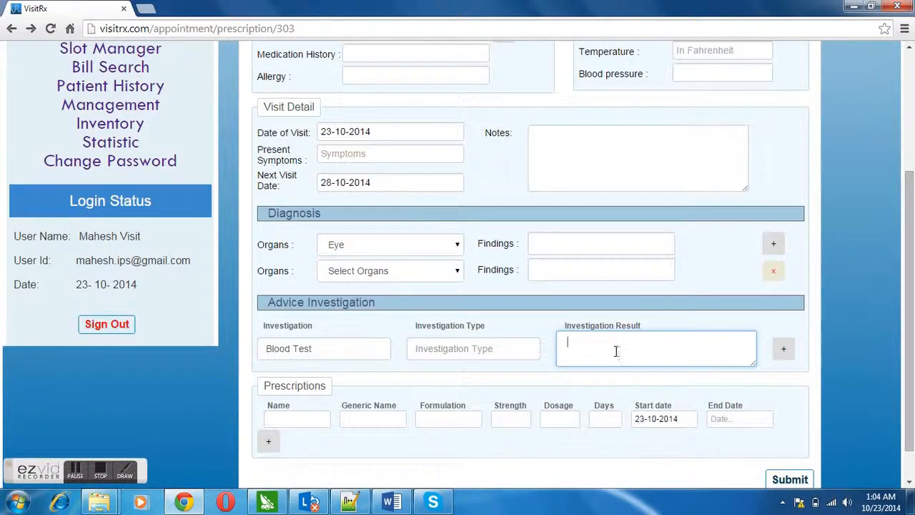
left_click(784, 350)
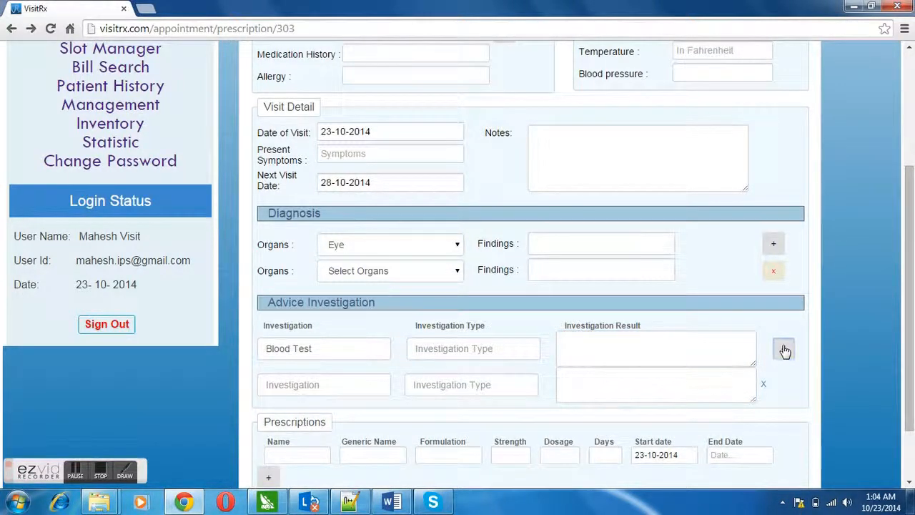
left_click(784, 350)
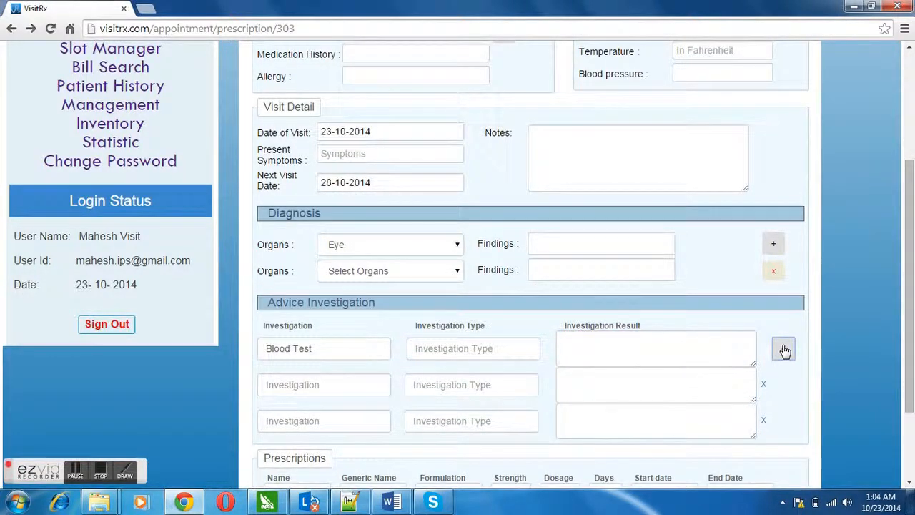
left_click(762, 421)
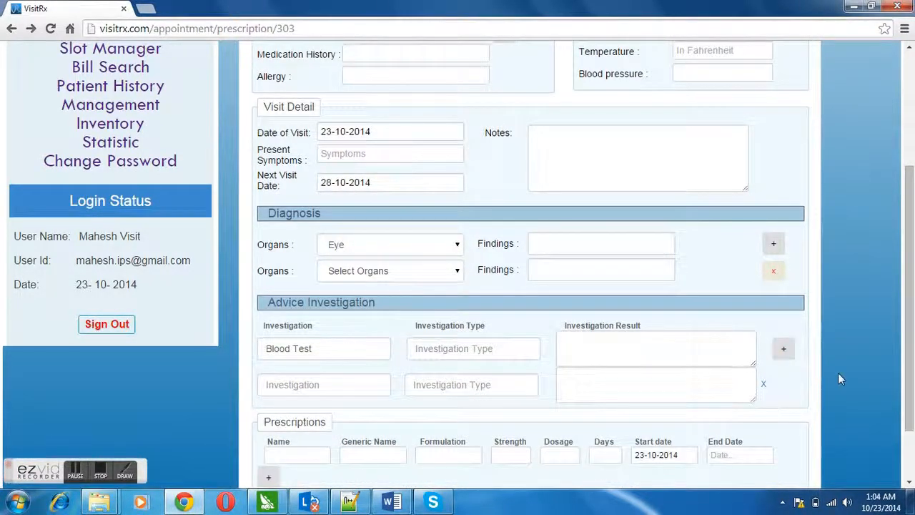
left_click_drag(912, 347, 912, 400)
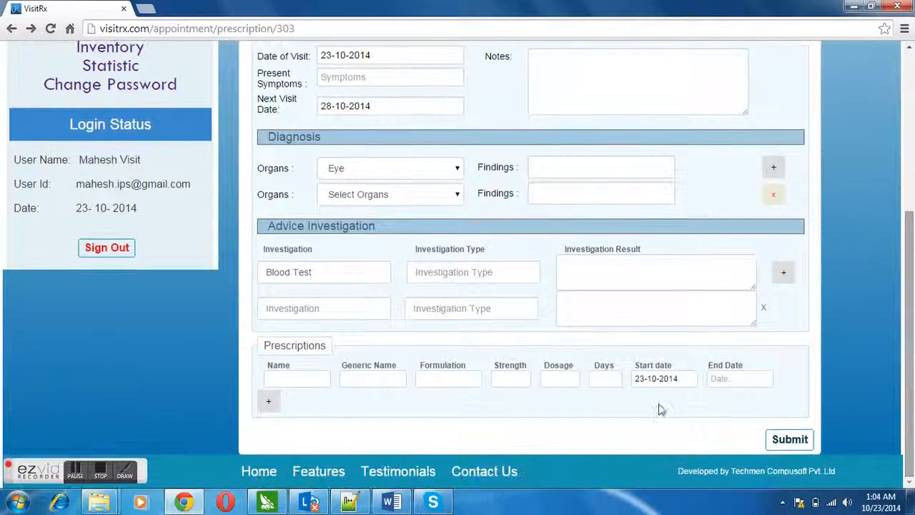
Enter Crocin, generic name Larigo, as the first prescribed medicine, stepping through its fields.
left_click(303, 377)
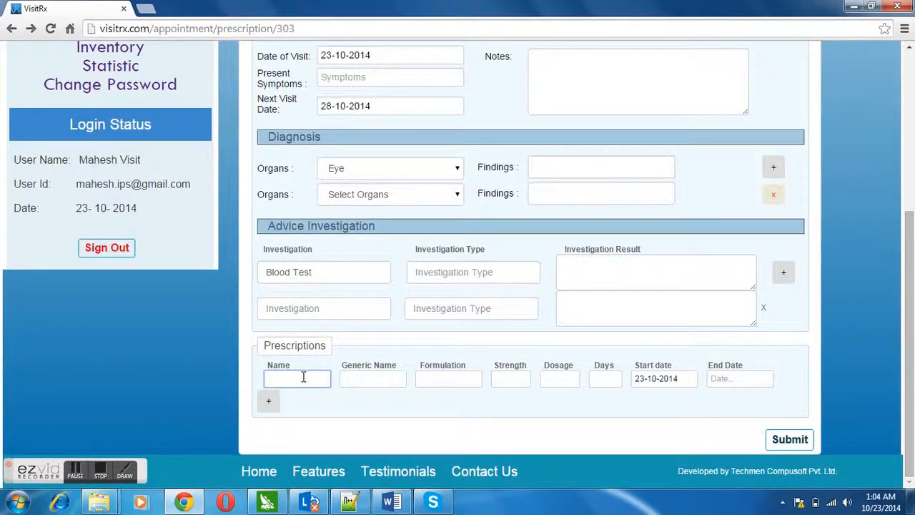
type("Croc")
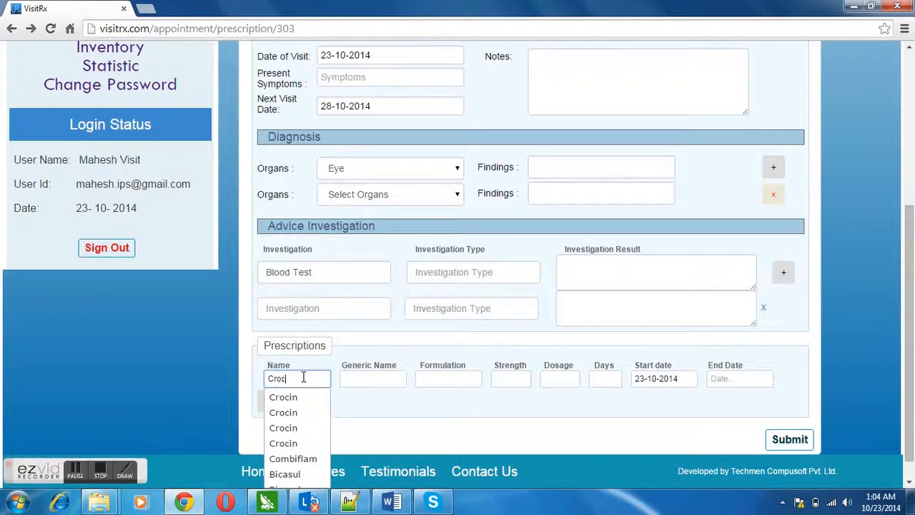
type("in")
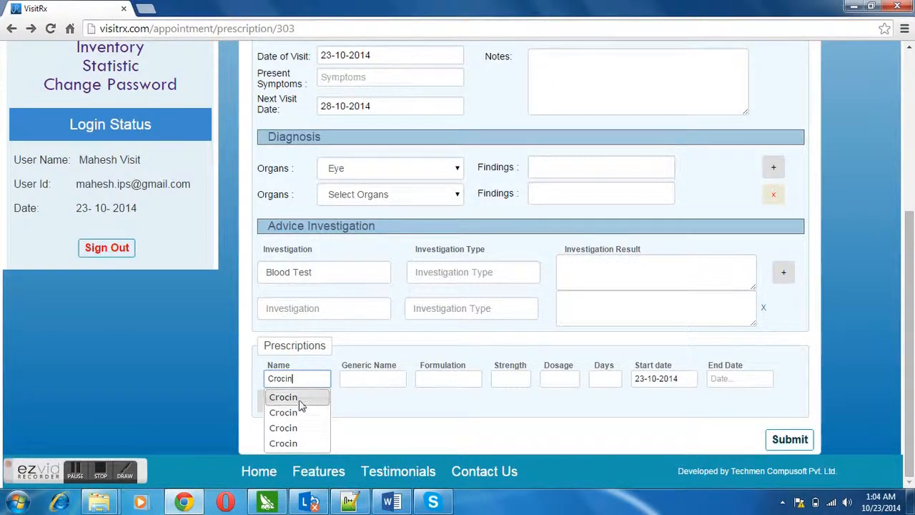
left_click(300, 404)
left_click(439, 379)
left_click(509, 379)
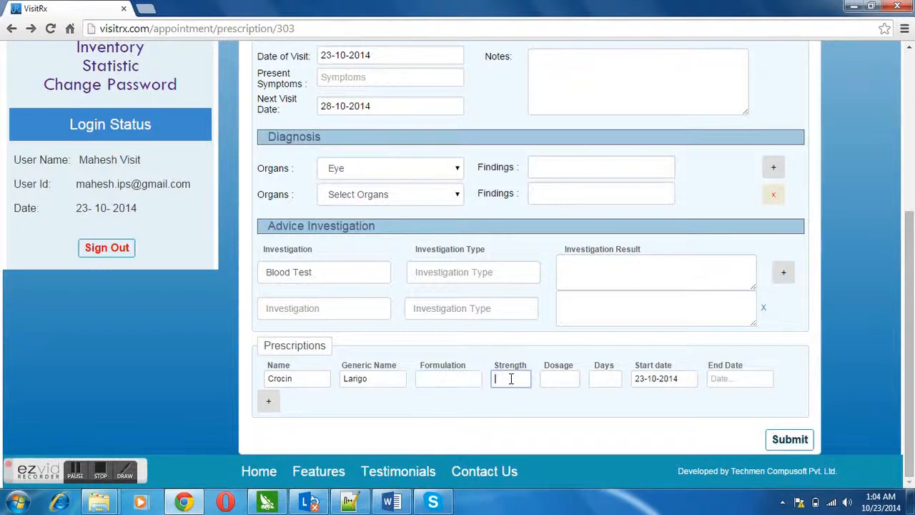
left_click(576, 379)
left_click(604, 381)
left_click(719, 381)
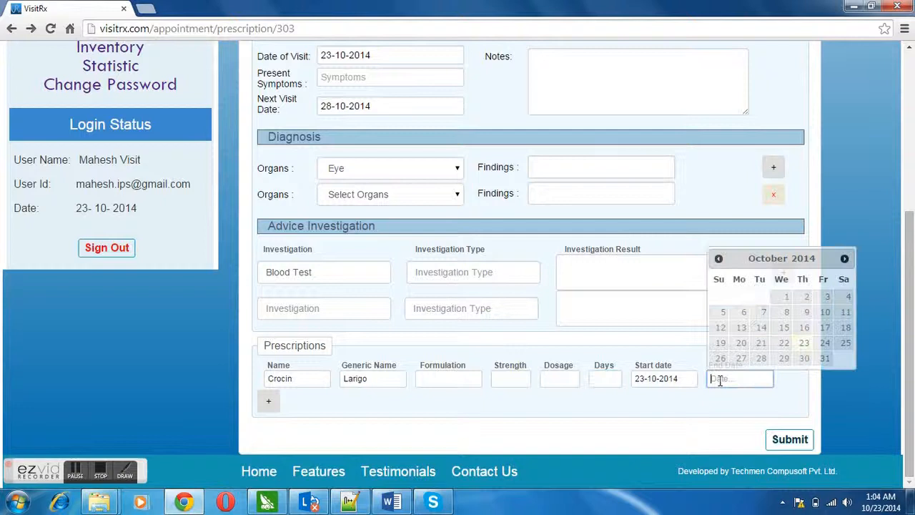
Add two more blank prescription rows and scroll back to the top of the form.
left_click(268, 400)
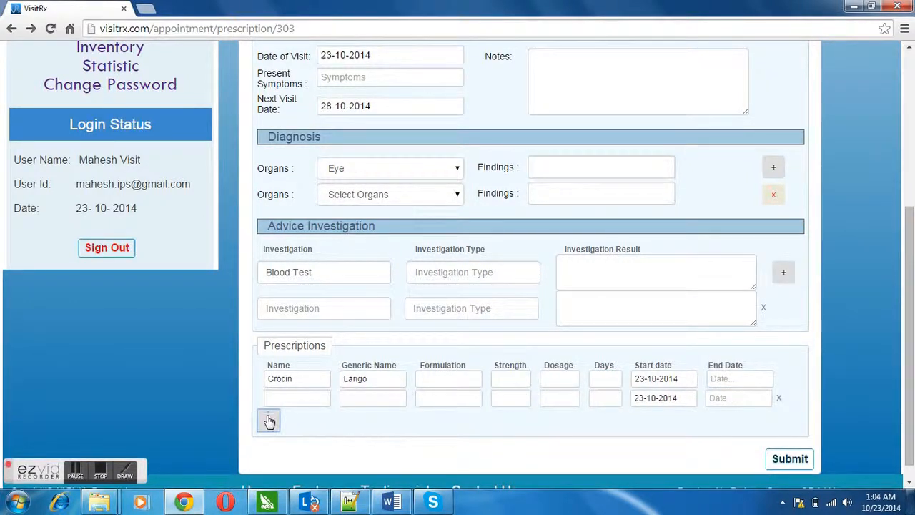
left_click(268, 419)
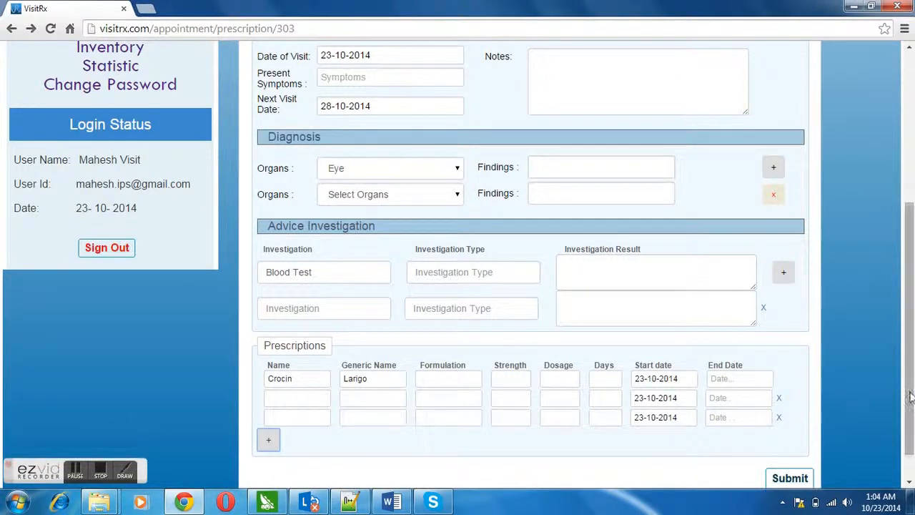
scroll(909, 442, "down", 1)
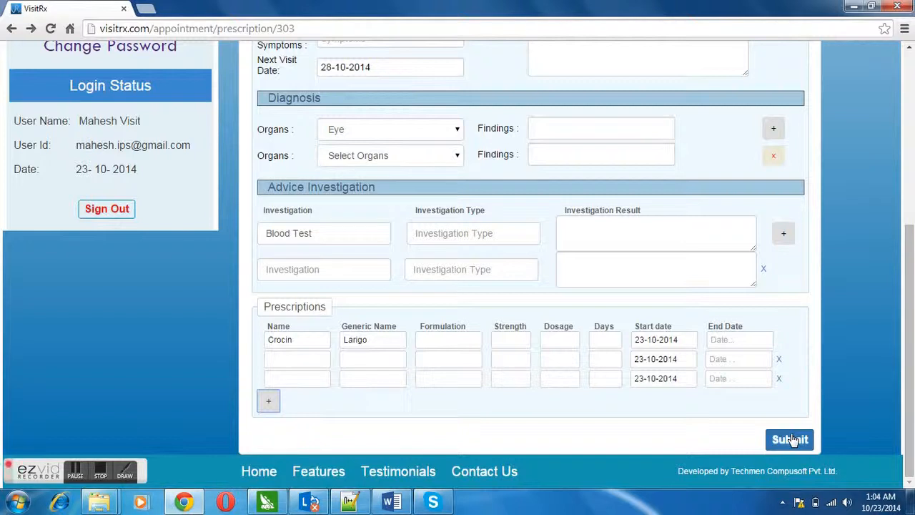
left_click_drag(911, 409, 890, 243)
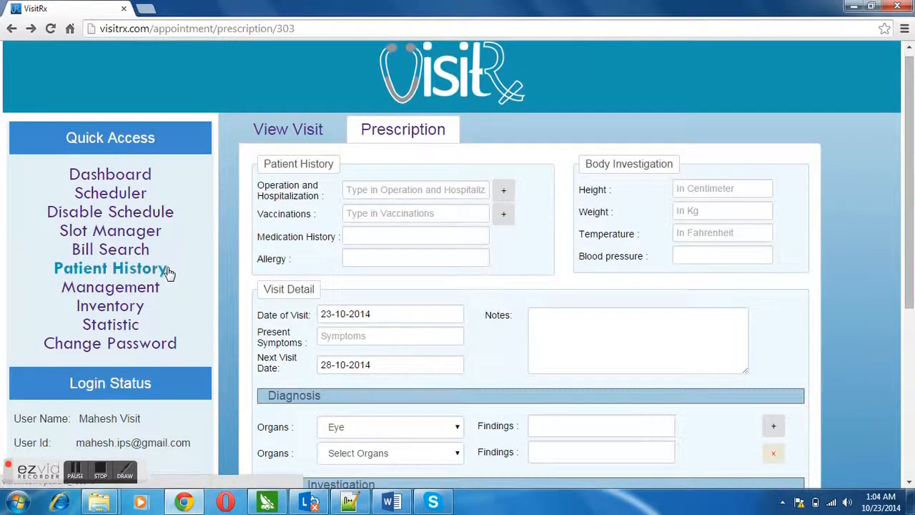
Open clinic management and expand Monday's time schedule.
left_click(135, 291)
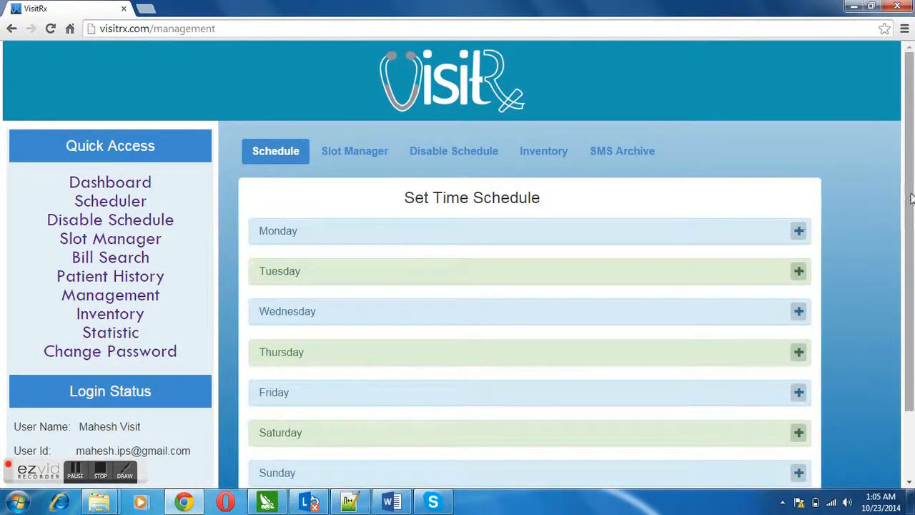
mouse_move(912, 197)
left_mouse_down()
mouse_move(912, 231)
mouse_move(913, 189)
left_mouse_up()
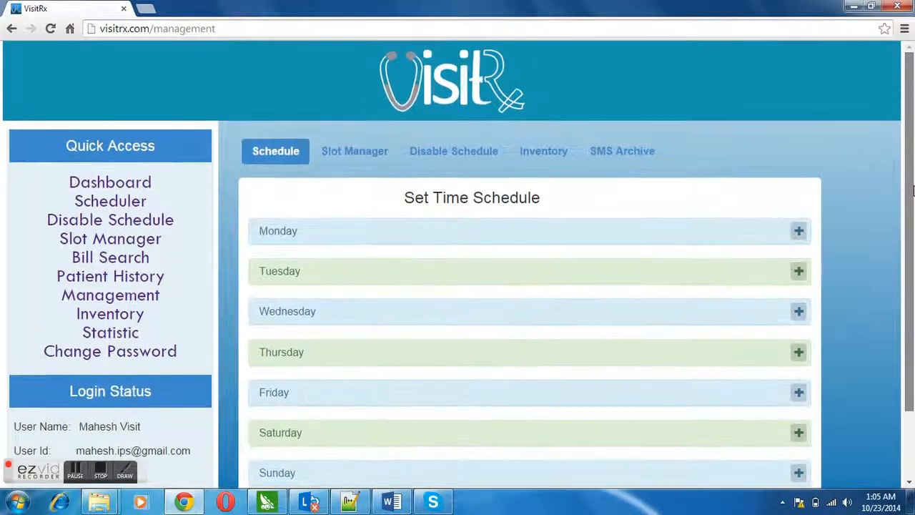
left_click(795, 241)
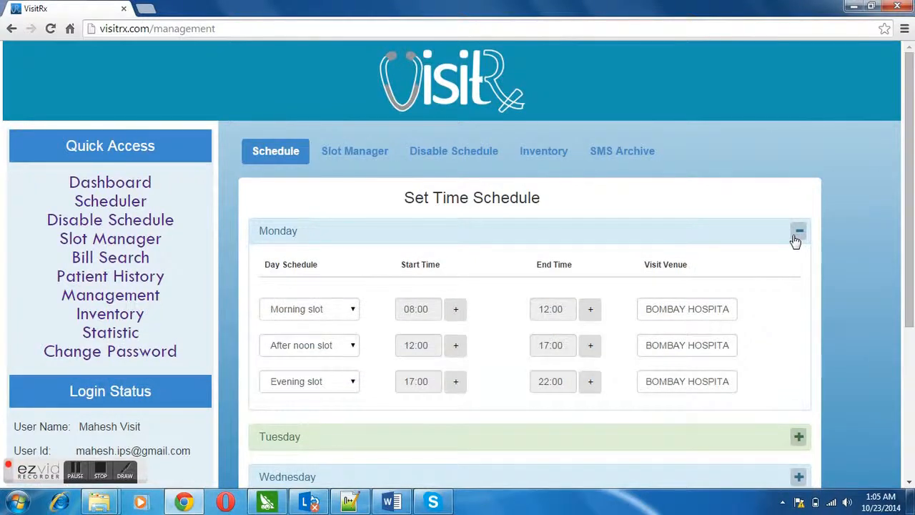
Review Monday's morning, afternoon and evening slot venues, then open the Set Time Slot page.
left_click(353, 310)
left_click(353, 311)
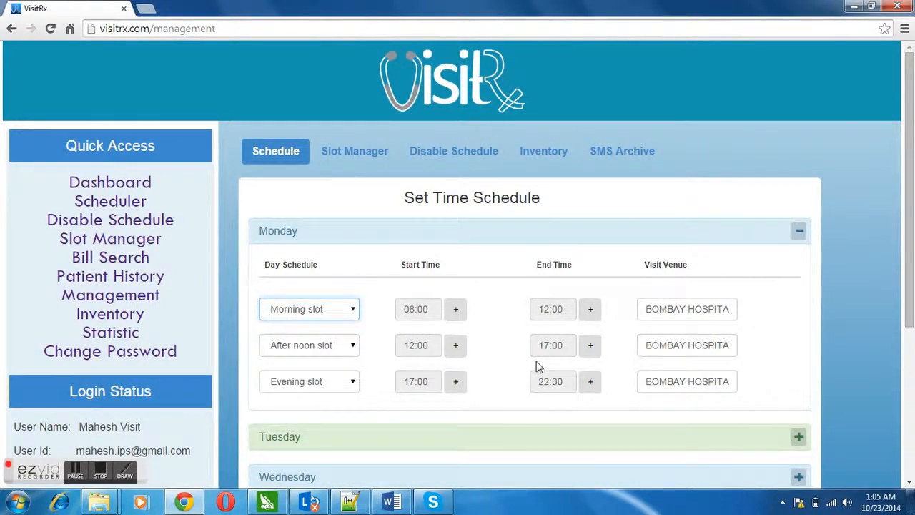
left_click(658, 310)
left_click(662, 344)
left_click(665, 381)
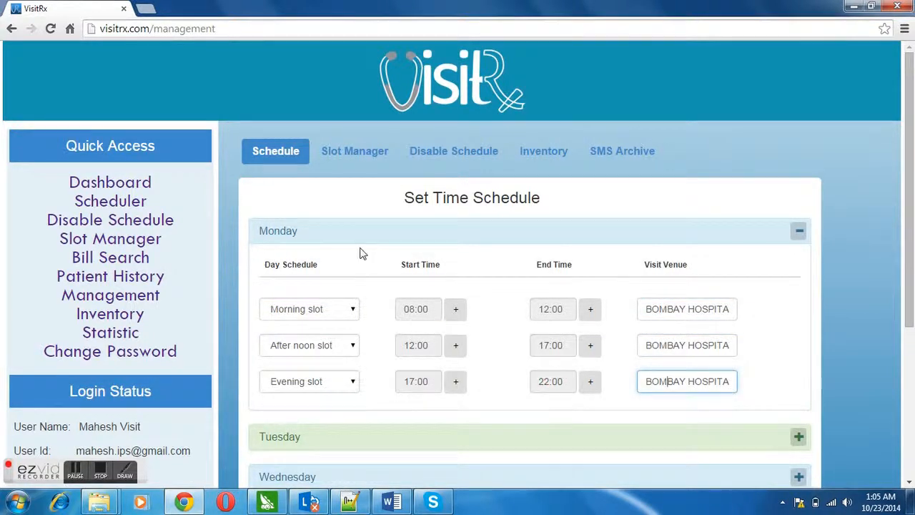
left_click(348, 152)
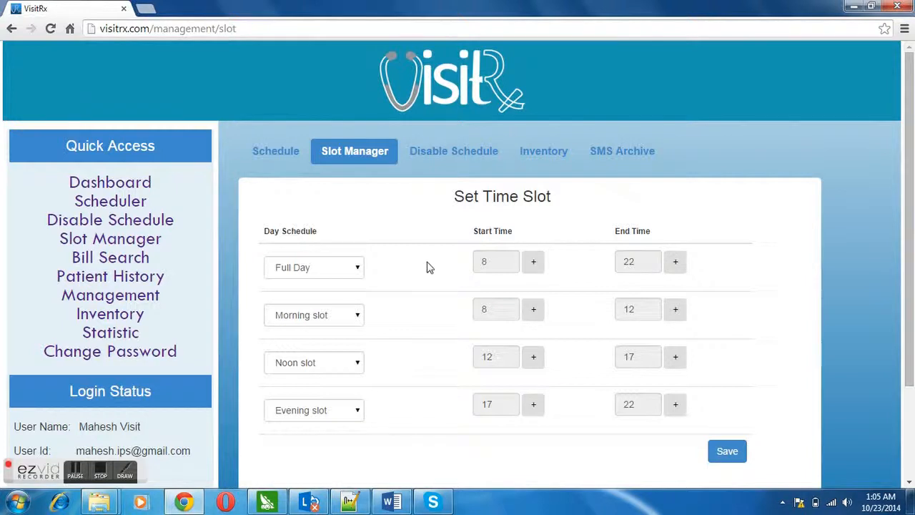
Choose 24 October 2014 as the date on the Disable Schedule page.
left_click(437, 158)
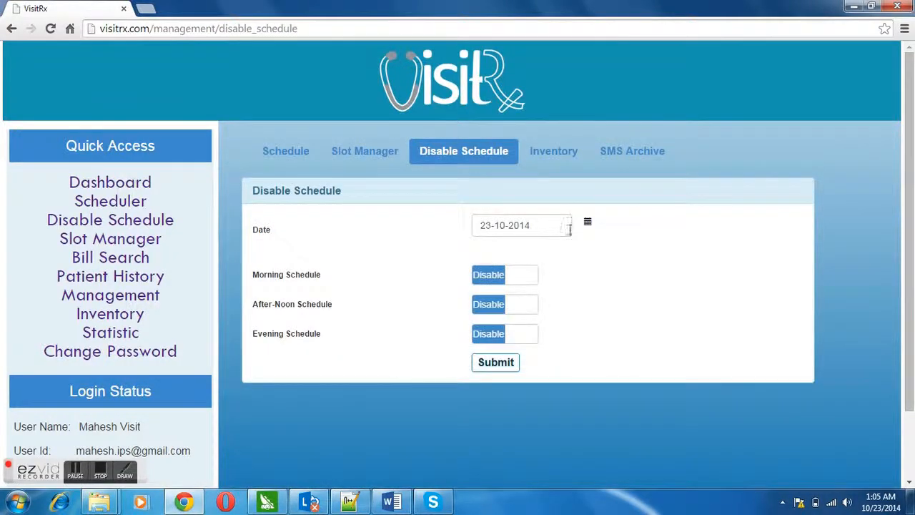
left_click(588, 223)
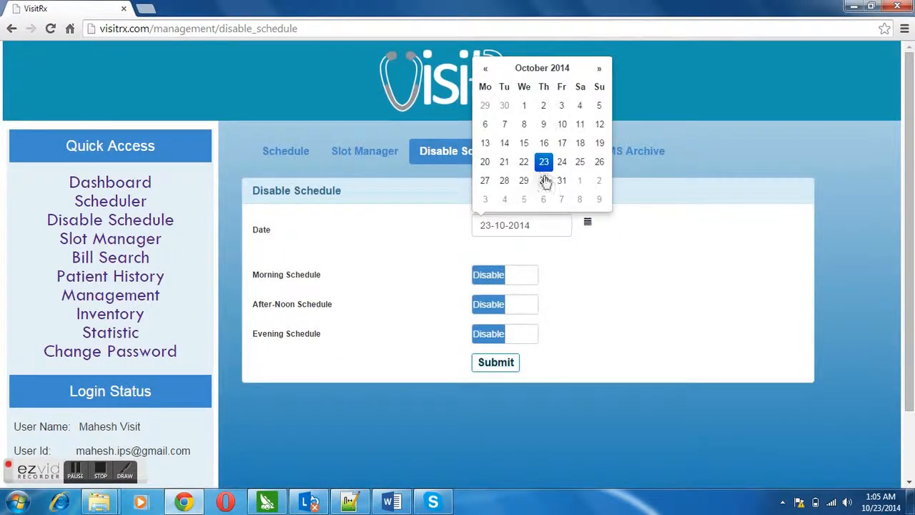
left_click(562, 162)
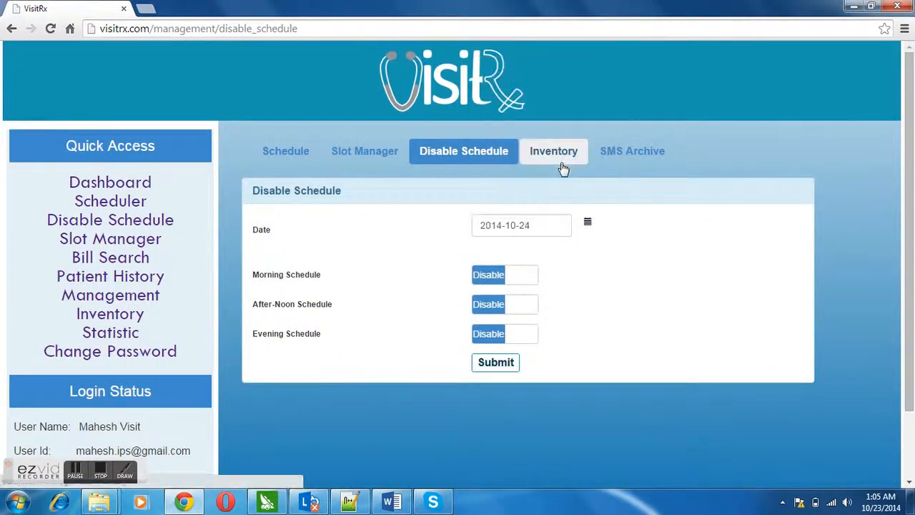
Leave the Morning and After-Noon shifts disabled, then open the drug Inventory.
left_click(492, 278)
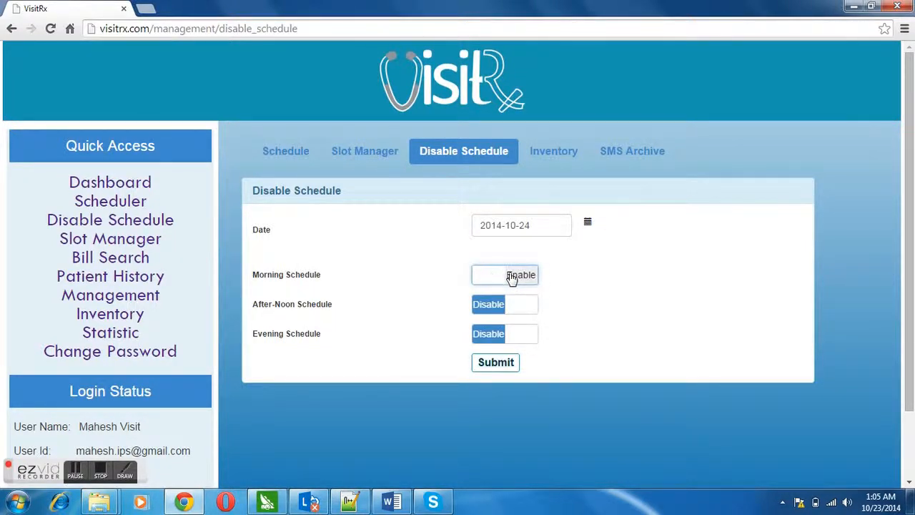
left_click(512, 278)
left_click(493, 307)
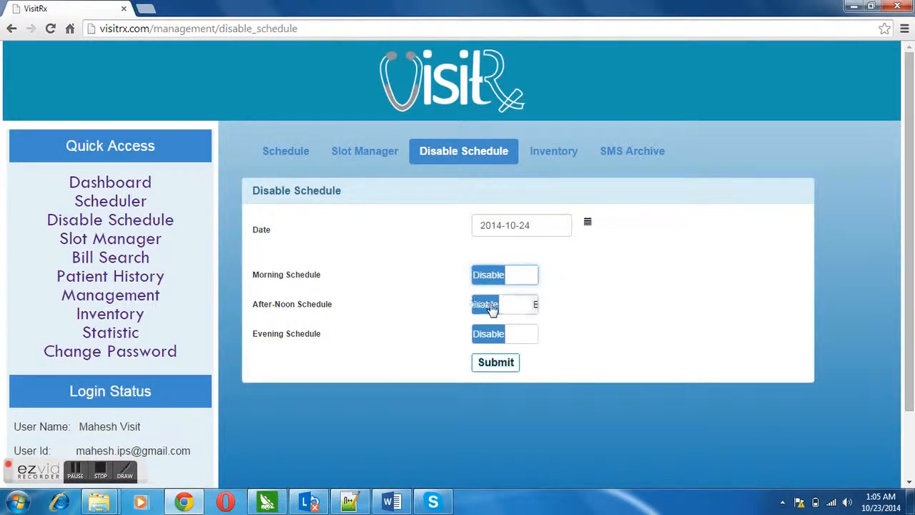
left_click(524, 307)
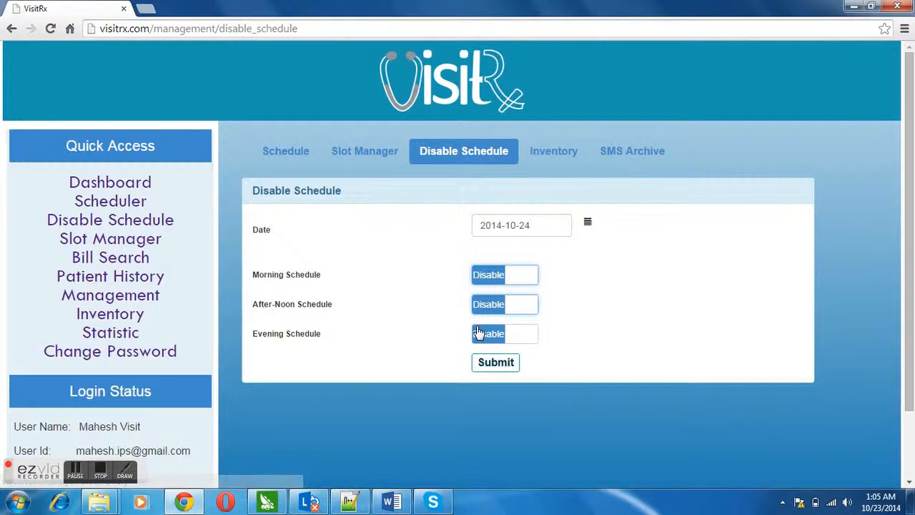
left_click(536, 153)
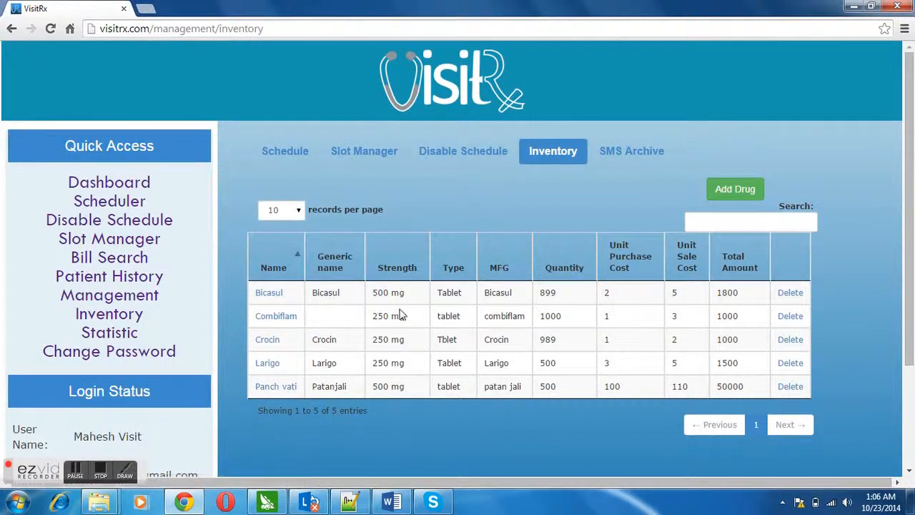
left_click(715, 221)
type("Lar")
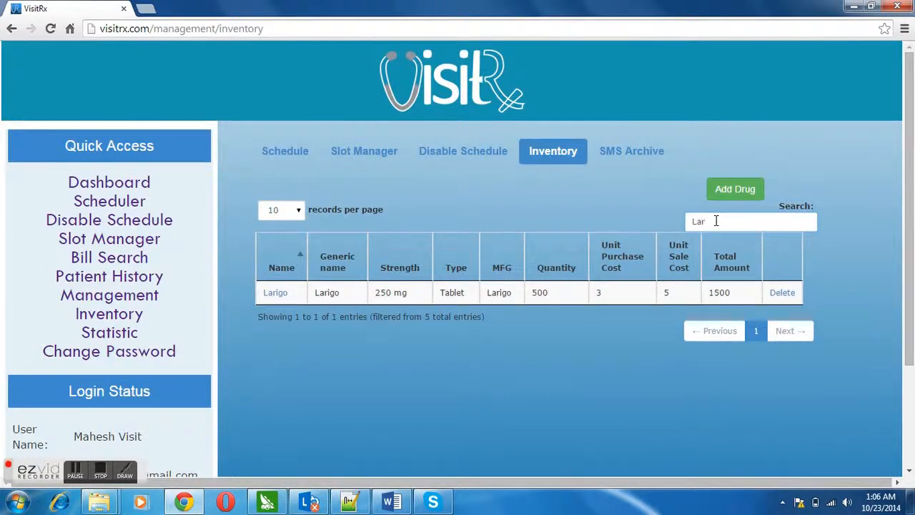
key("BackSpace")
key("BackSpace")
key("BackSpace")
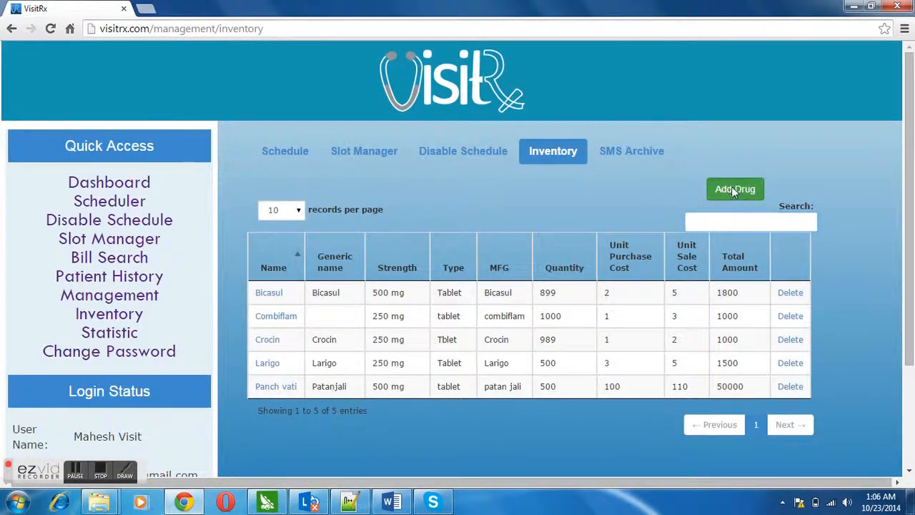
left_click(730, 189)
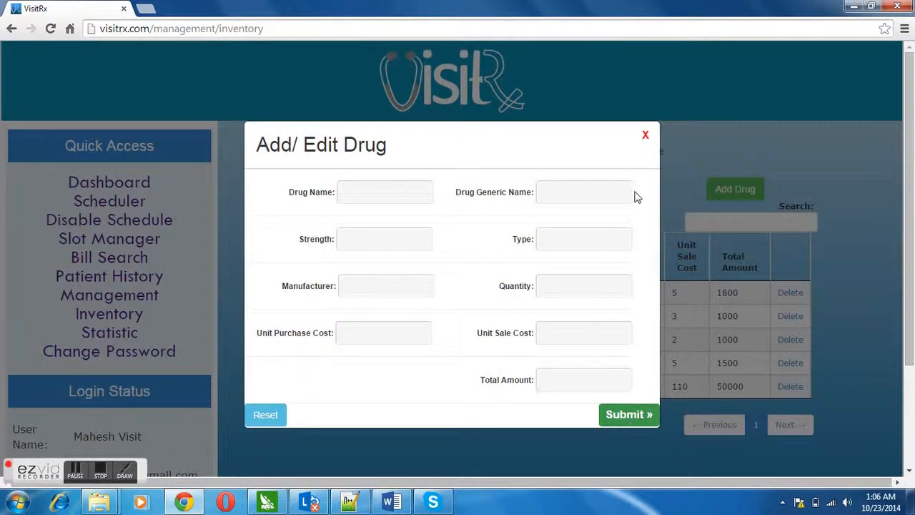
left_click(646, 136)
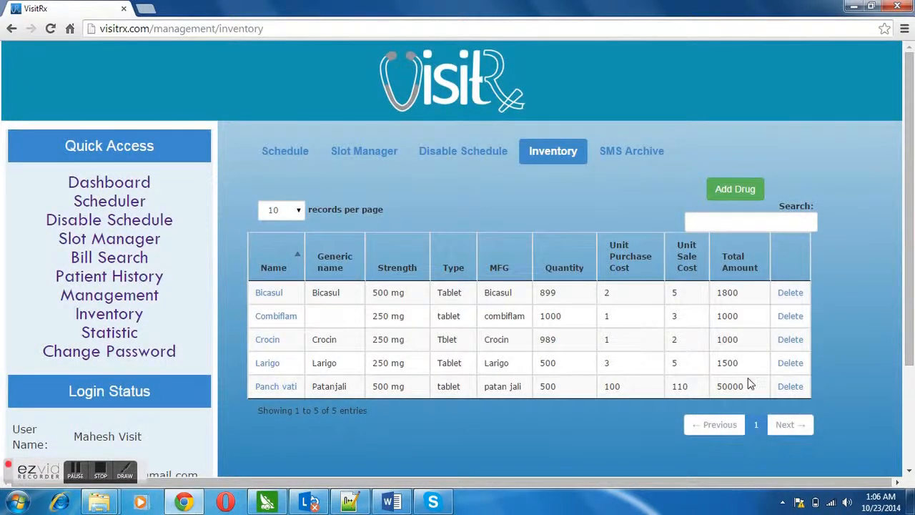
left_click(301, 213)
left_click(301, 214)
In SMS Archive, add four patients' numbers as SMS recipients.
left_click(620, 151)
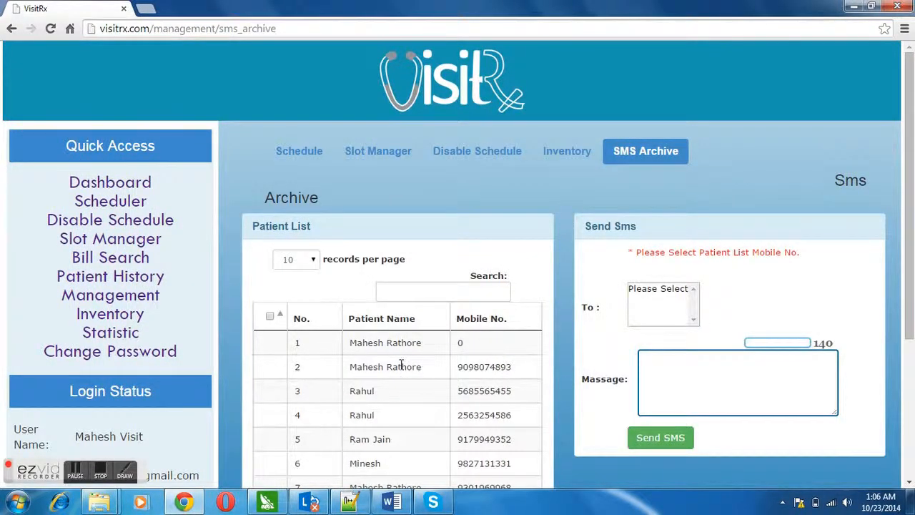
left_click(400, 389)
left_click(404, 368)
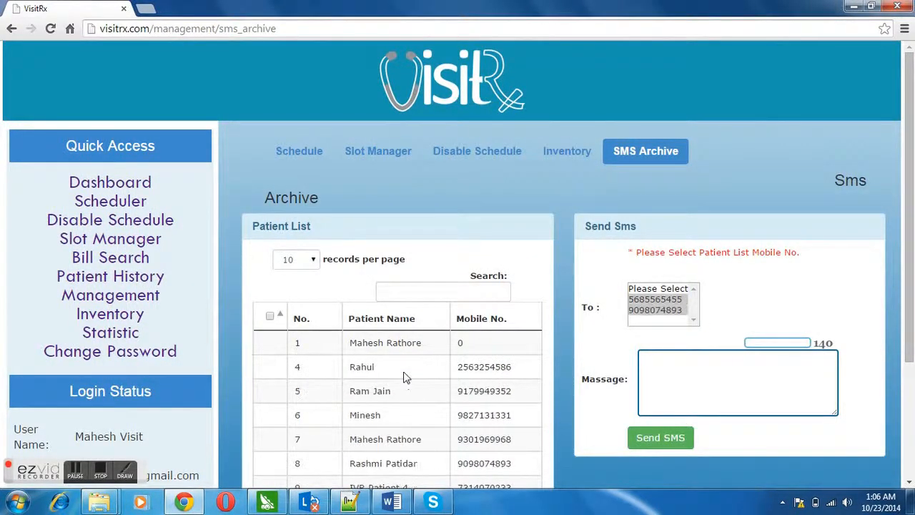
left_click(394, 416)
left_click(391, 440)
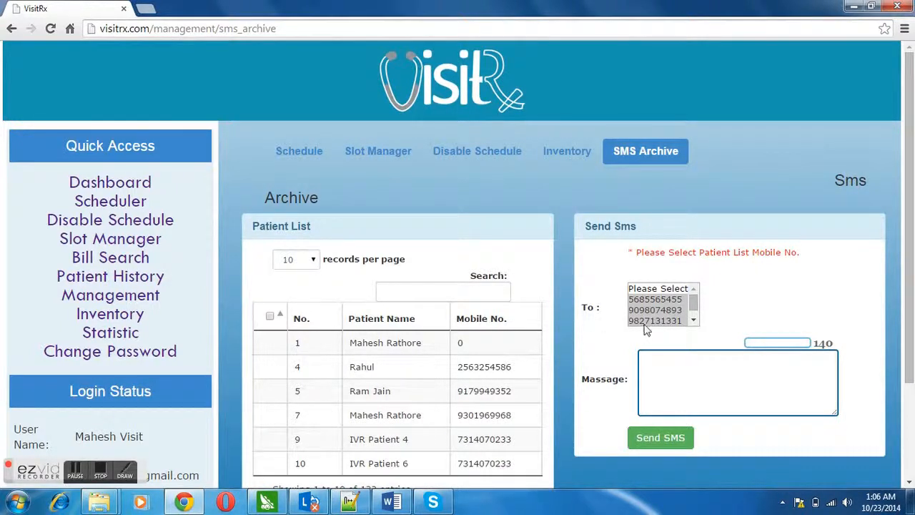
left_click(693, 320)
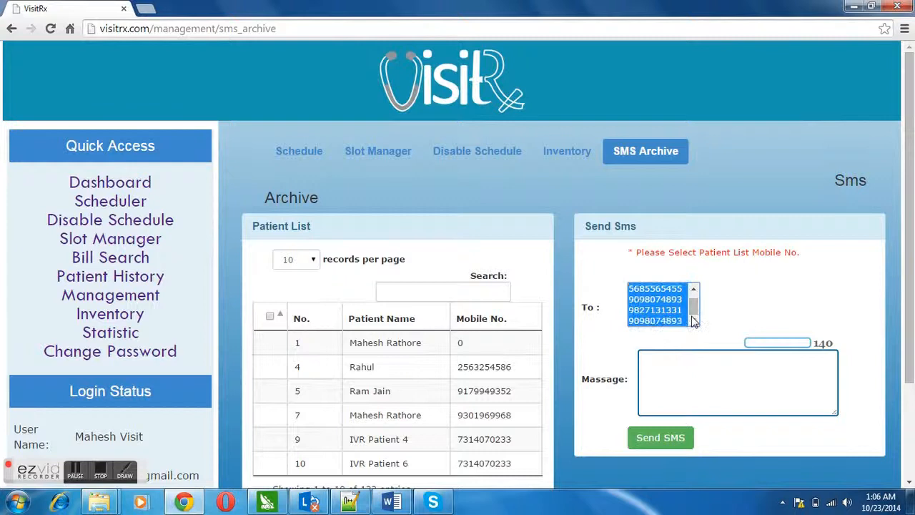
left_click_drag(815, 343, 835, 343)
Write 'Hi, EYE check up camp is conducted on 28th' and return to the Inventory page.
left_click(753, 366)
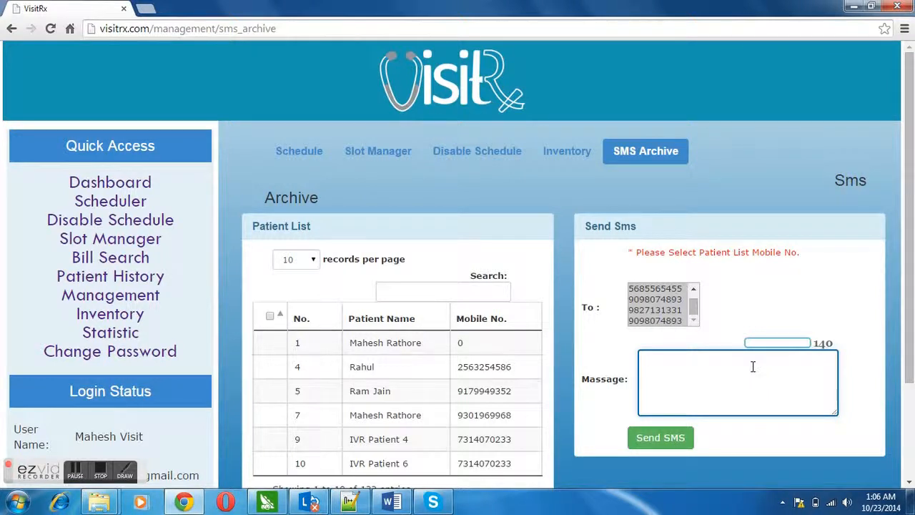
type("Hi, EYE check u")
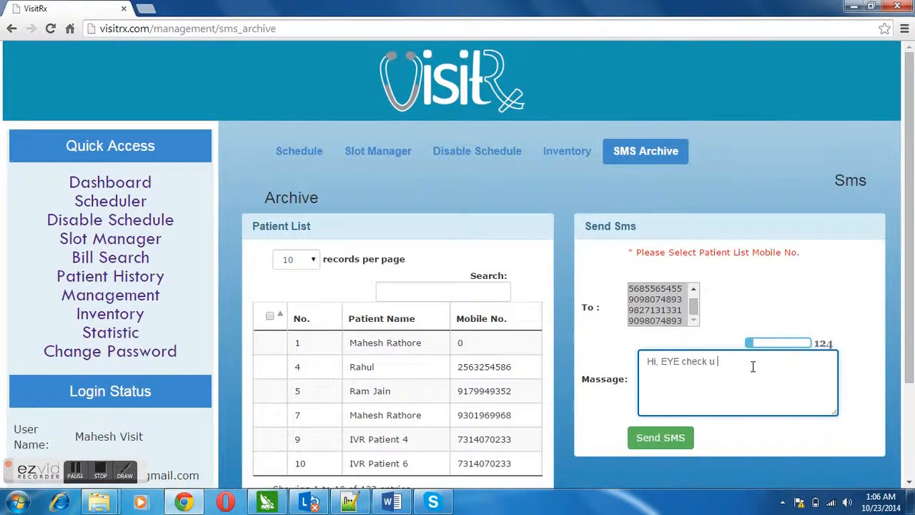
key("BackSpace")
type("up camp is conducted on")
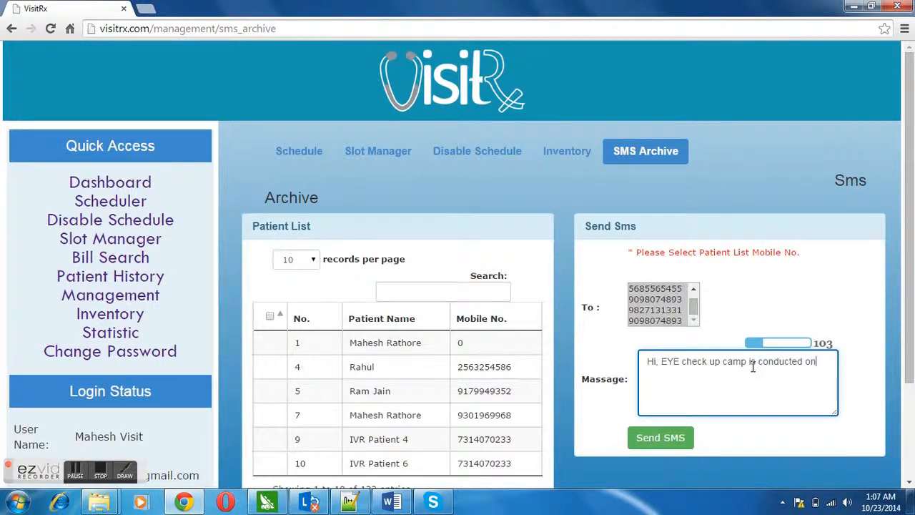
type(" 28th")
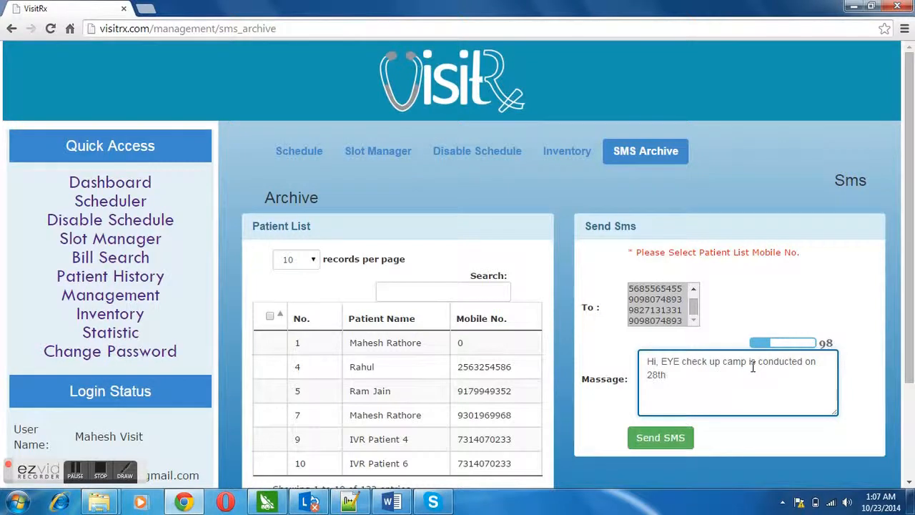
scroll(661, 446, "down", 2)
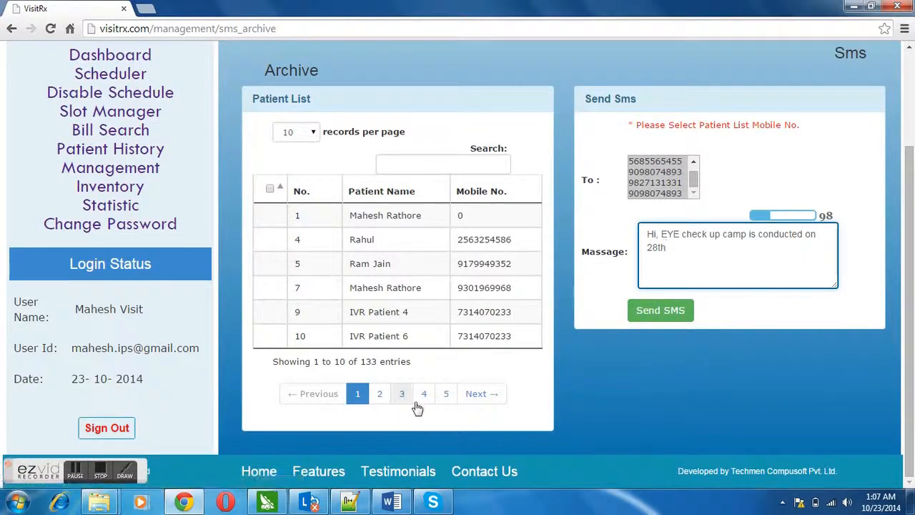
left_click(283, 136)
left_click(285, 142)
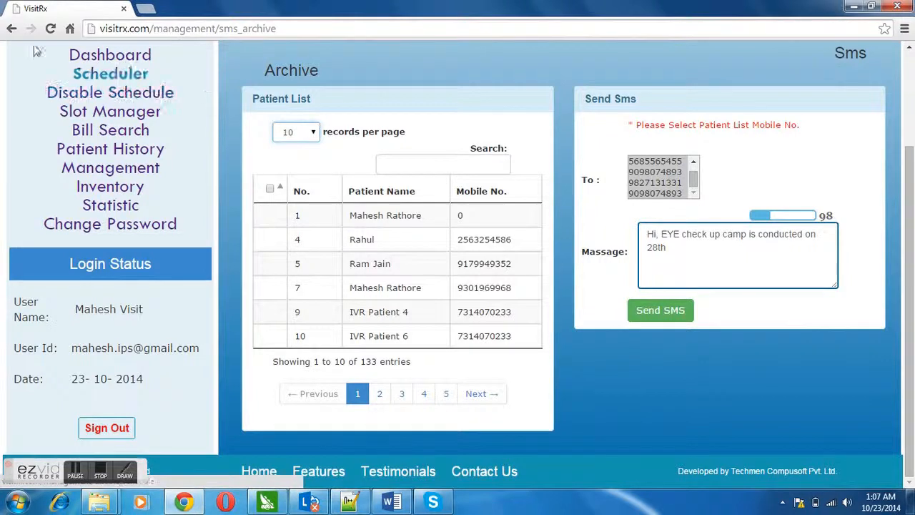
left_click(11, 30)
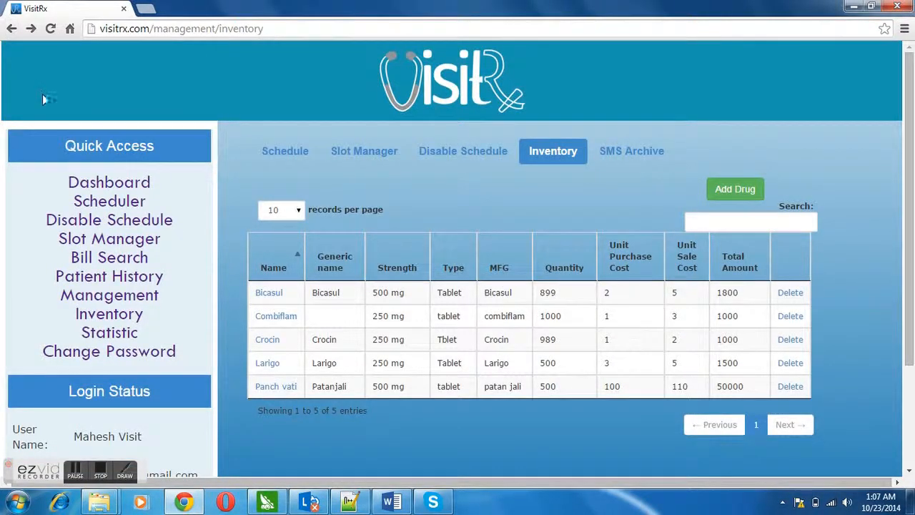
Open Patient History and view the second patient's visit 1 details.
left_click(80, 275)
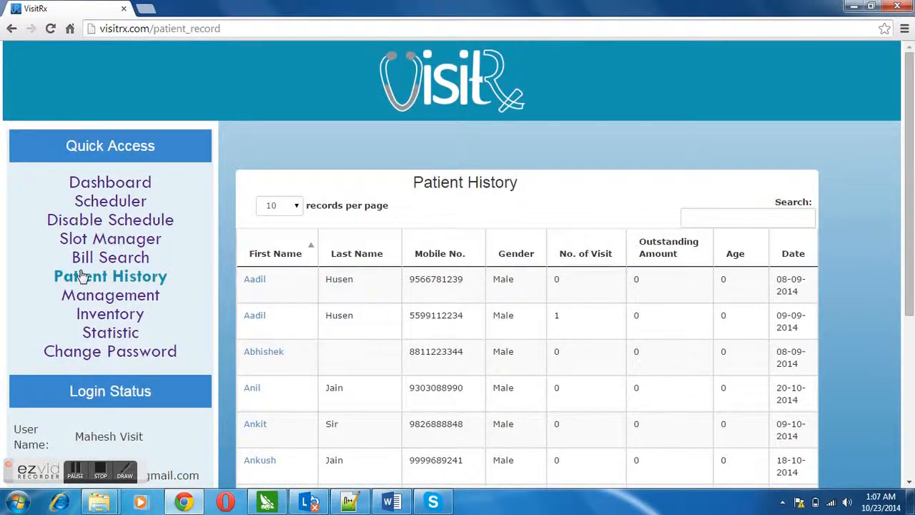
left_click(255, 322)
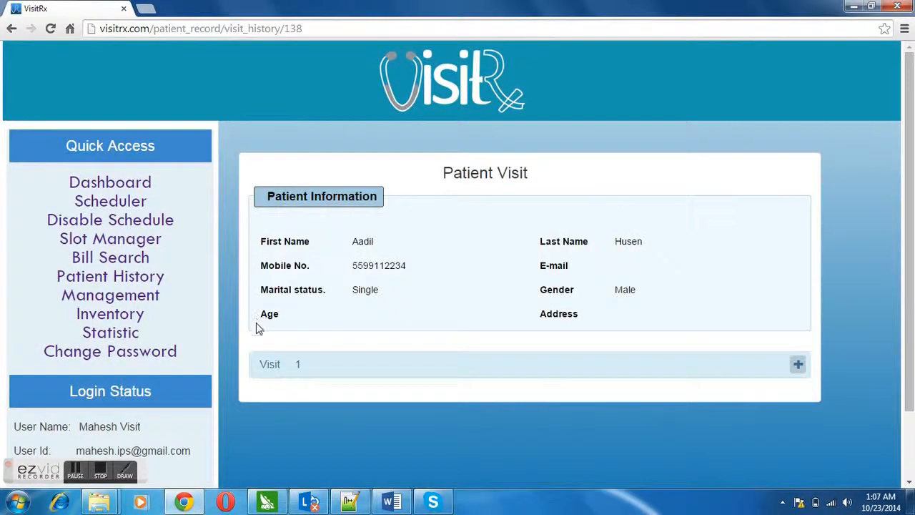
left_click(798, 364)
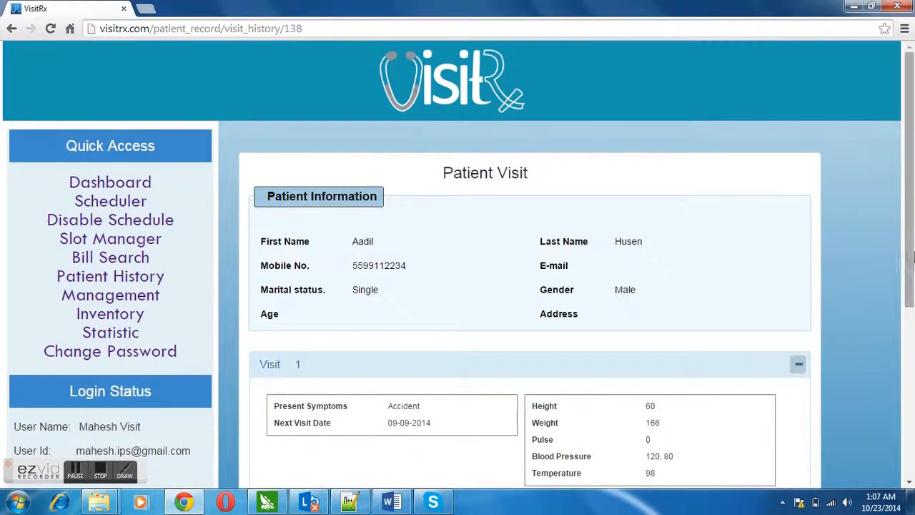
left_click_drag(912, 256, 904, 414)
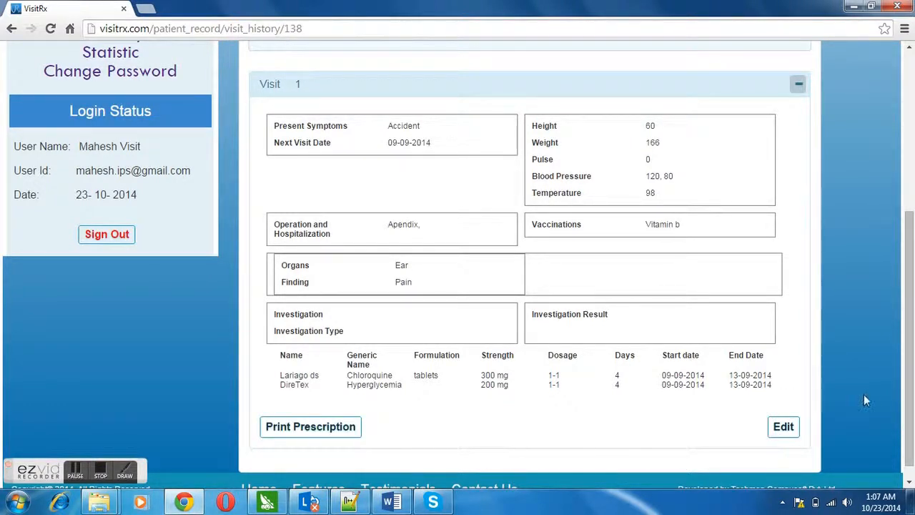
left_click_drag(908, 408, 906, 264)
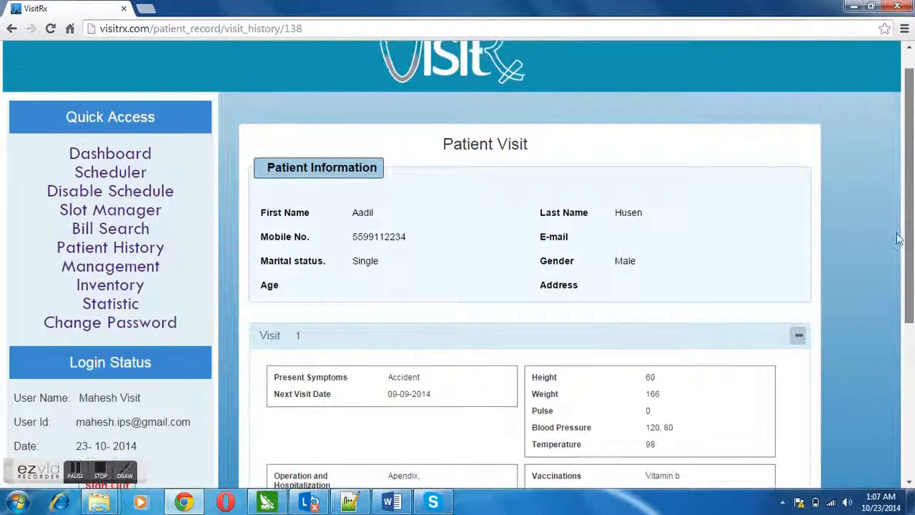
scroll(899, 236, "up", 1)
left_click(10, 30)
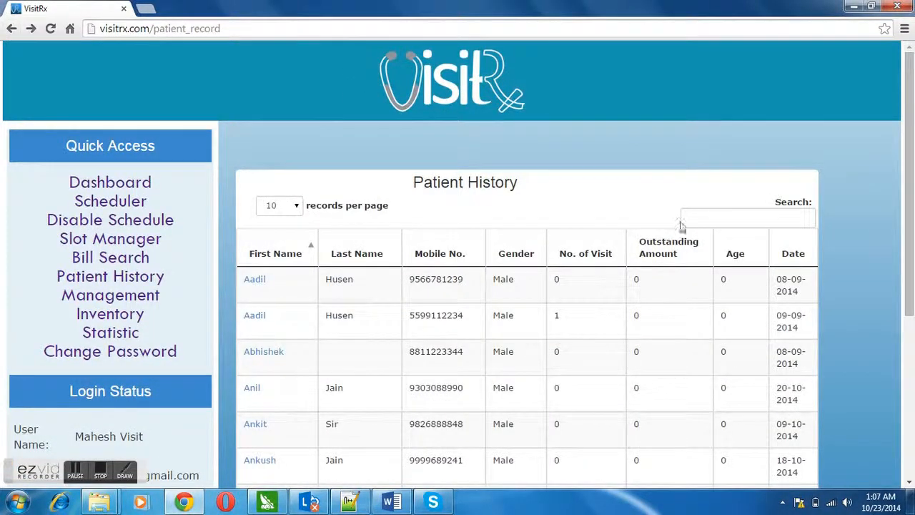
Sort the patient list by mobile number, visit count and first name.
left_click(425, 253)
left_click(425, 254)
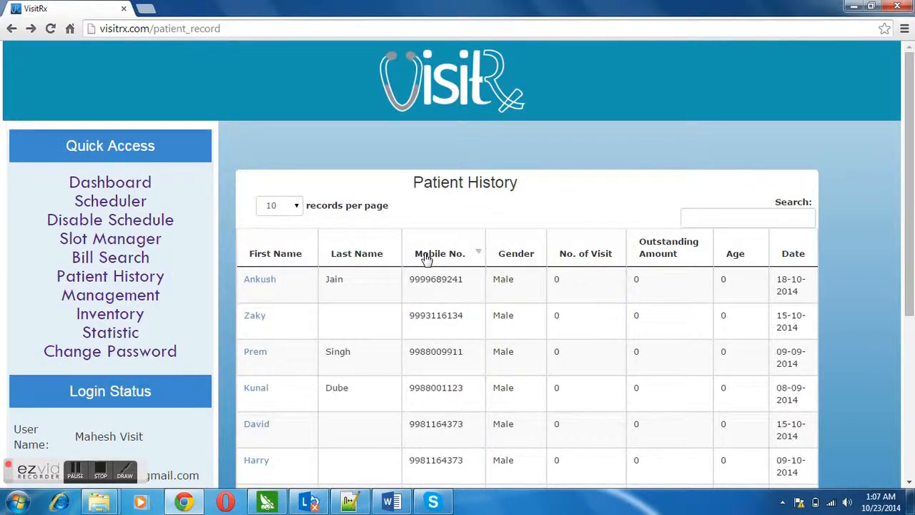
left_click(578, 257)
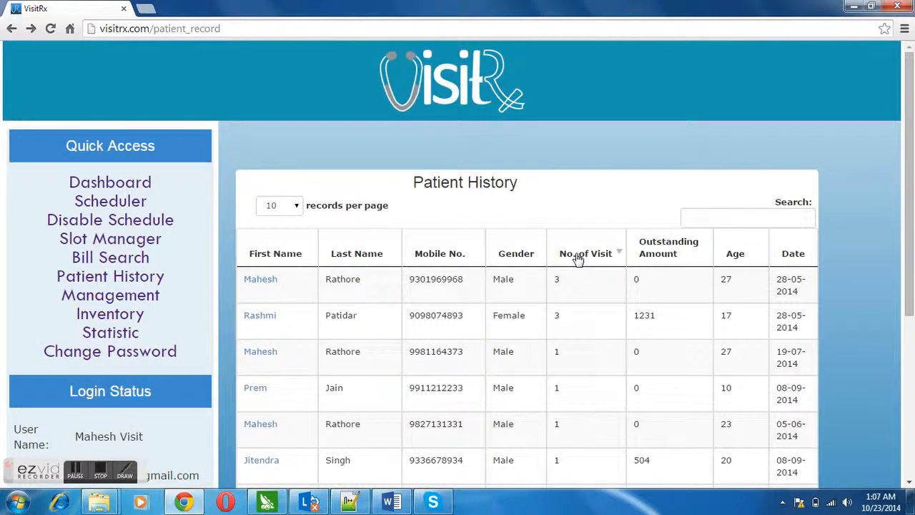
left_click(300, 259)
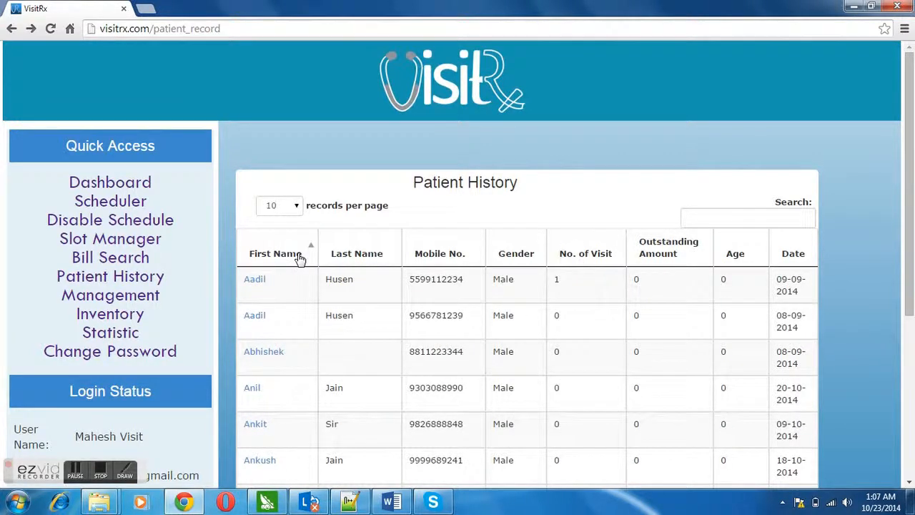
Search patients for 'mahe', then '99811', then clear the search to list all 133.
left_click(713, 224)
type("mahe")
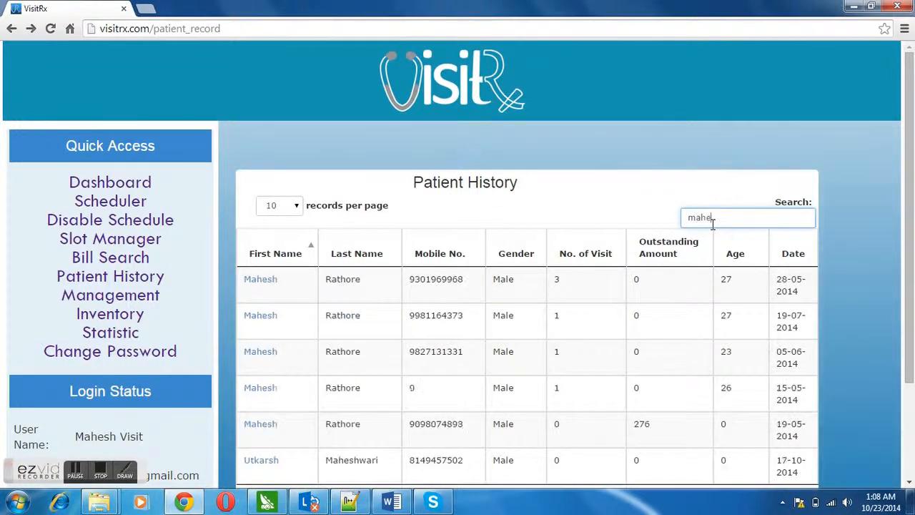
key("BackSpace")
key("BackSpace")
key("BackSpace")
key("BackSpace")
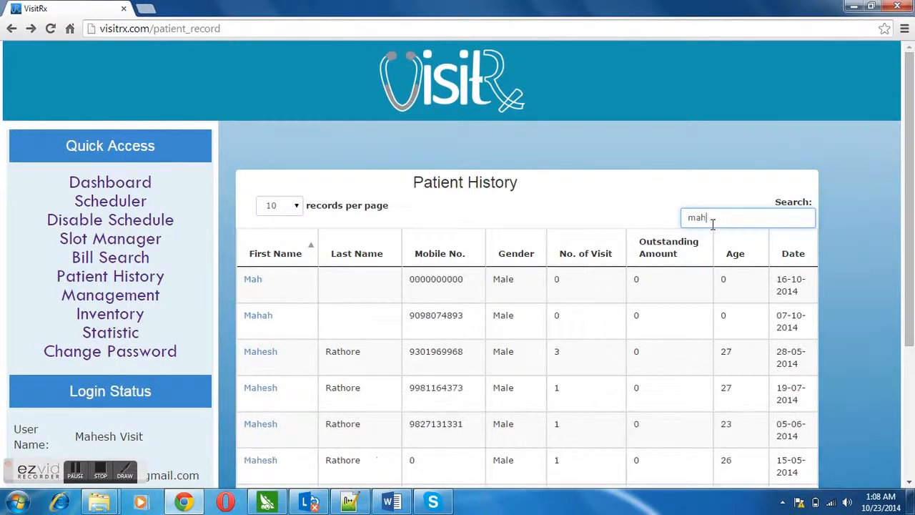
type("99811")
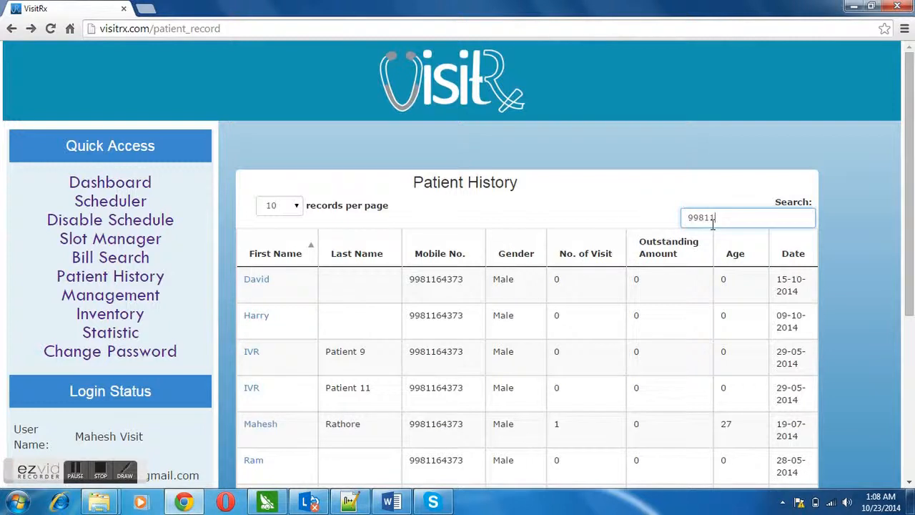
key("BackSpace")
key("BackSpace")
key("BackSpace")
key("BackSpace")
key("BackSpace")
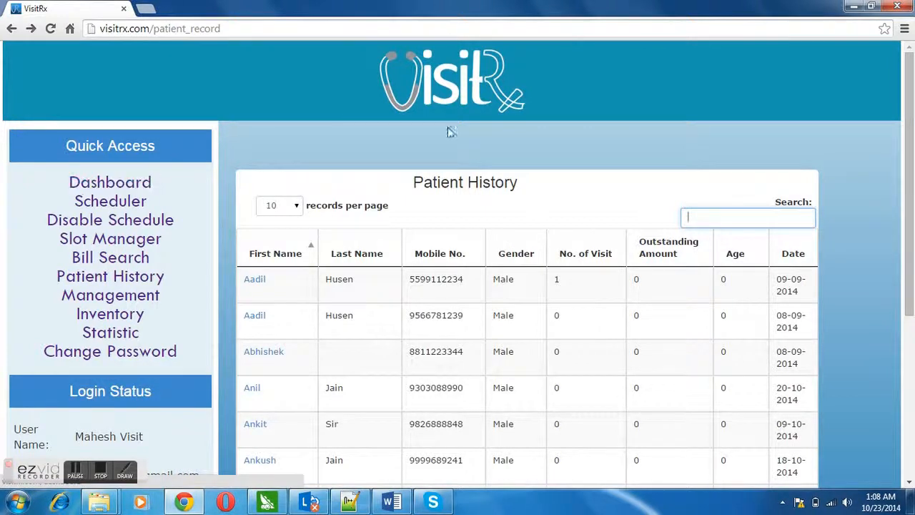
left_click_drag(910, 137, 906, 263)
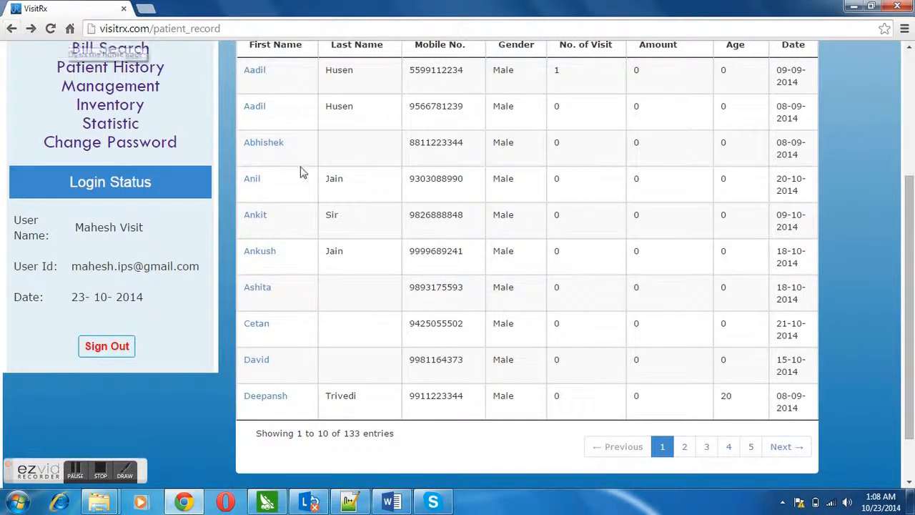
left_click_drag(911, 416, 913, 280)
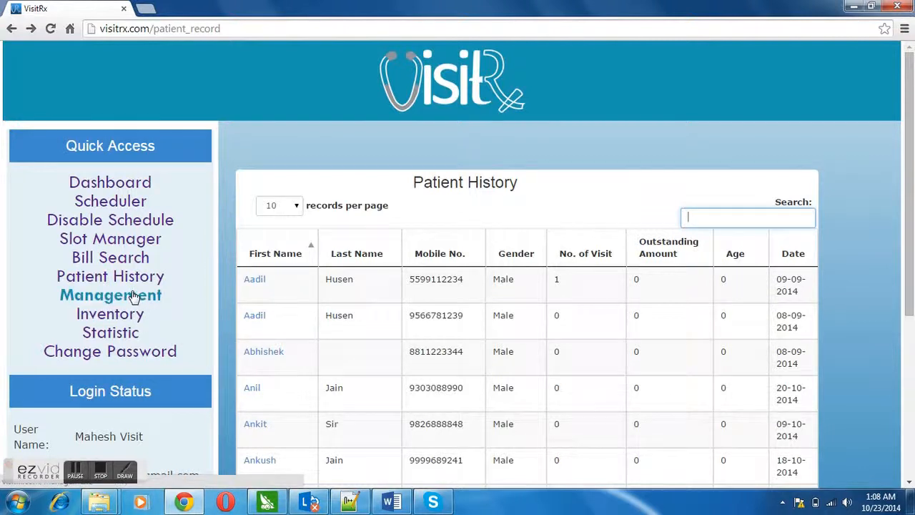
Open the billing form and charge clenasing at quantity 3.
left_click(142, 258)
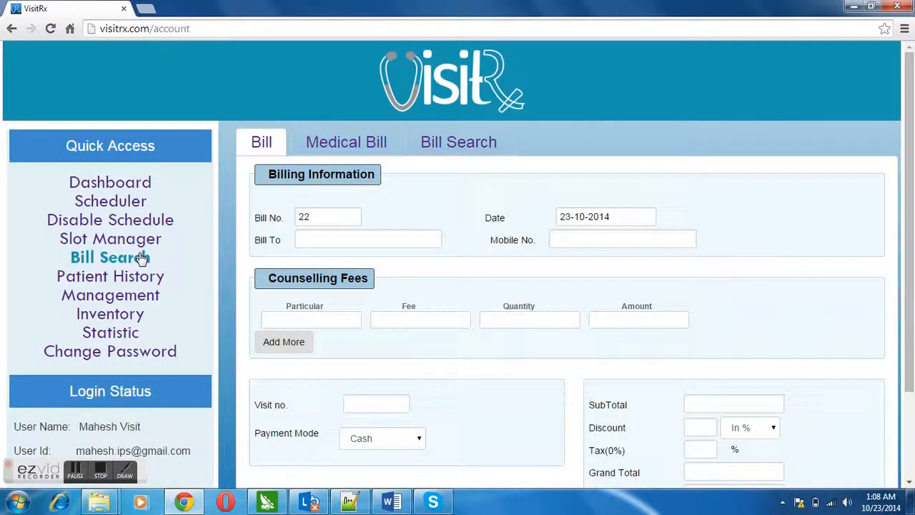
left_click(306, 237)
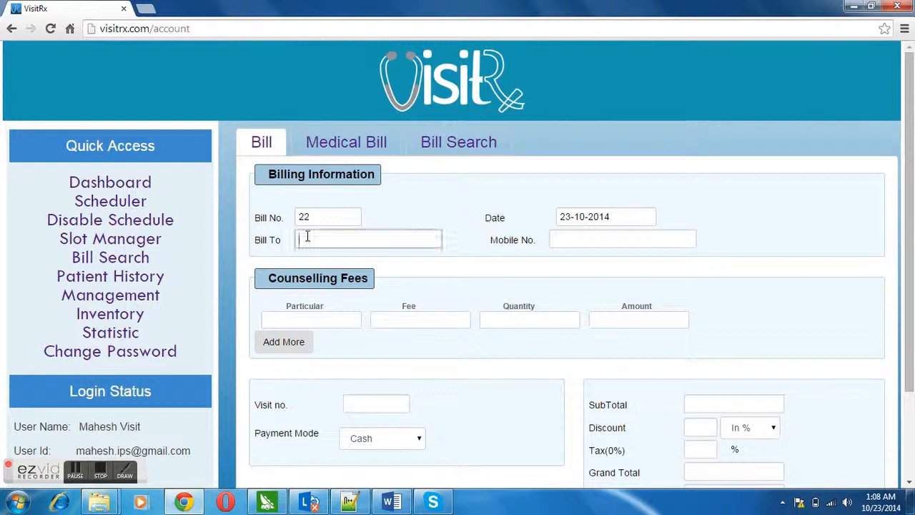
left_click(566, 237)
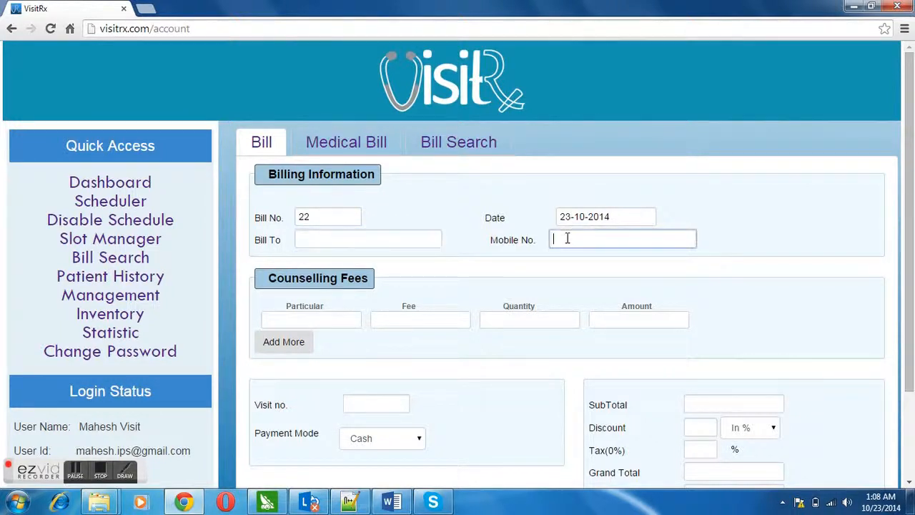
left_click(285, 325)
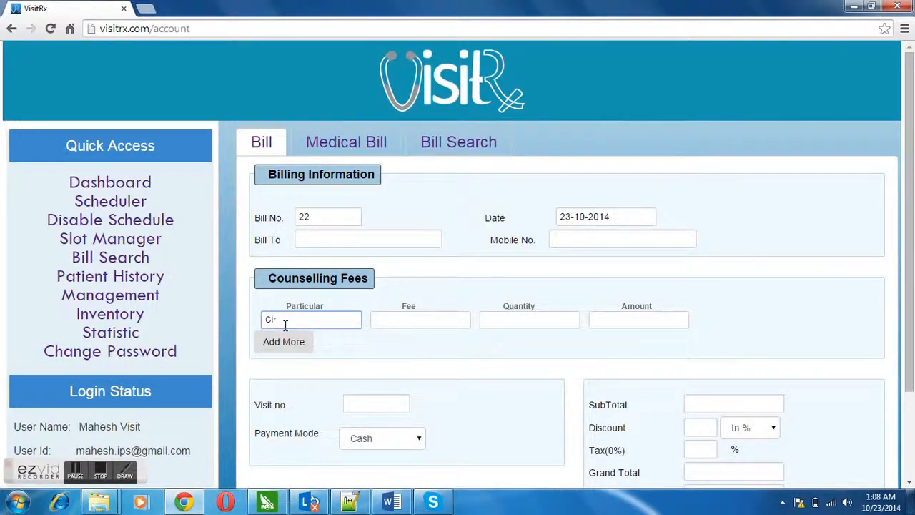
type("Cl")
left_click(296, 341)
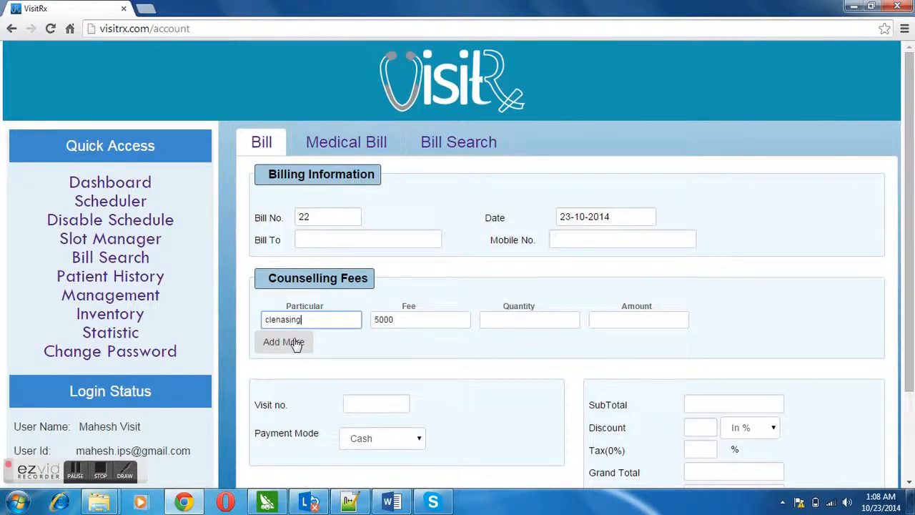
left_click(496, 326)
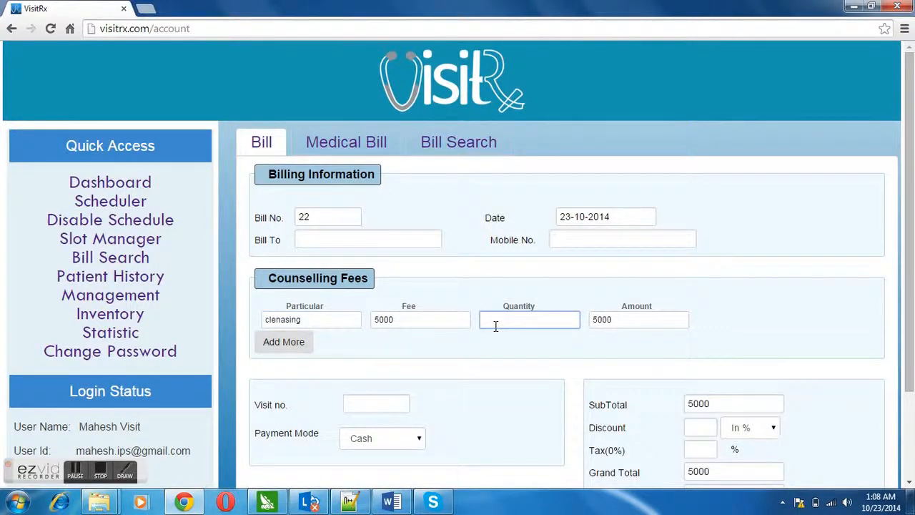
left_click(660, 316)
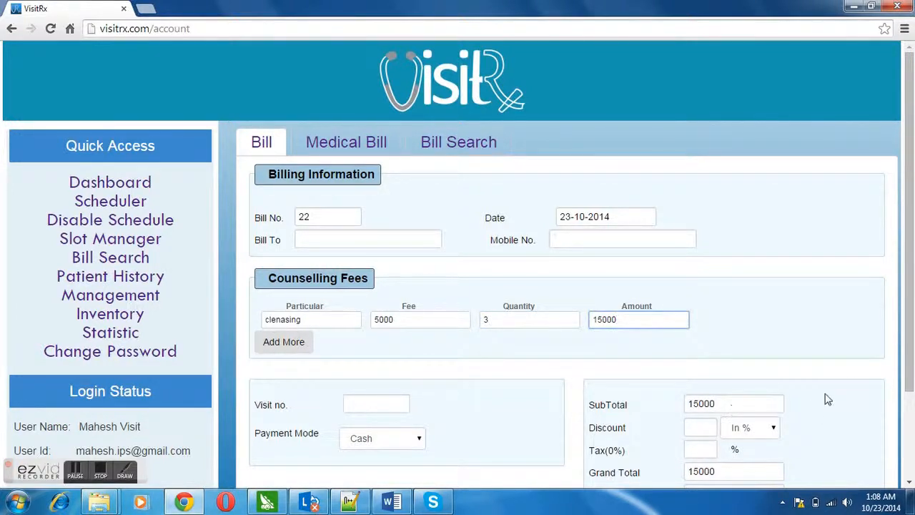
left_click_drag(907, 368, 719, 384)
left_click(719, 385)
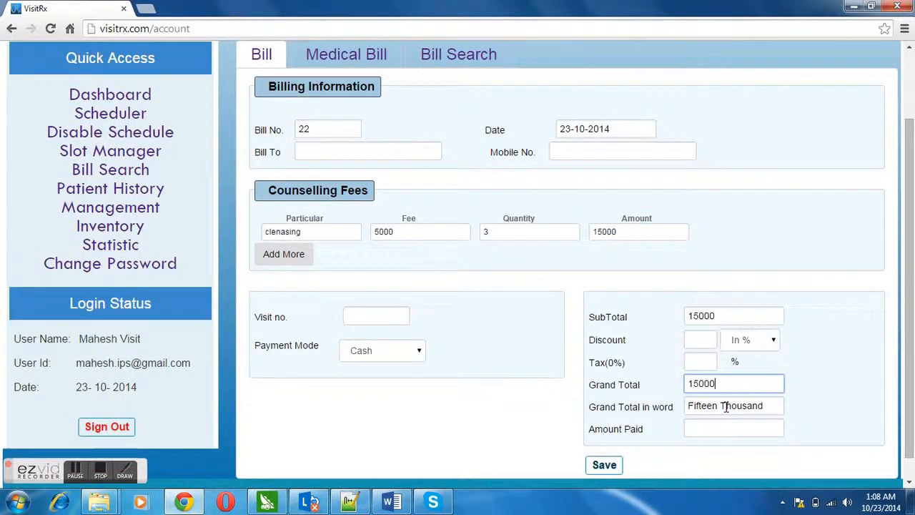
Apply a 4% discount and 2% tax, checking the recalculated grand total.
left_click(710, 341)
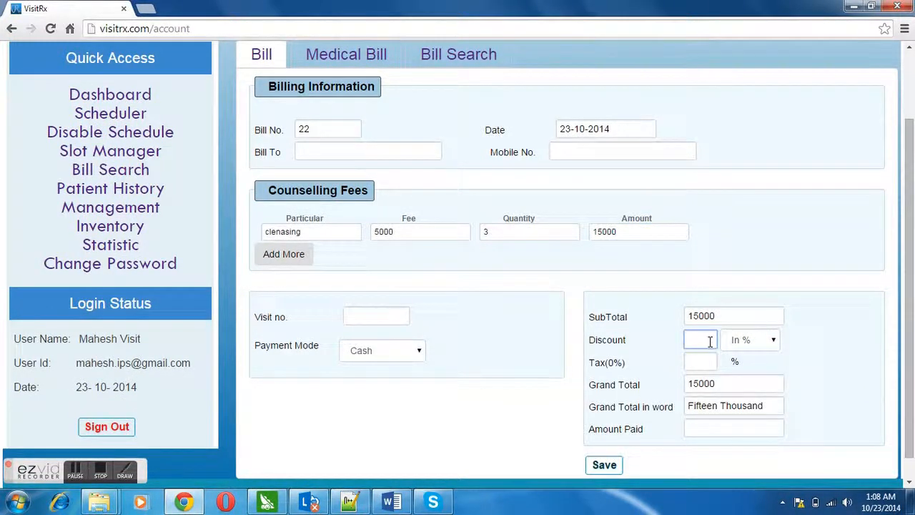
type("4")
left_click(724, 383)
left_click(725, 407)
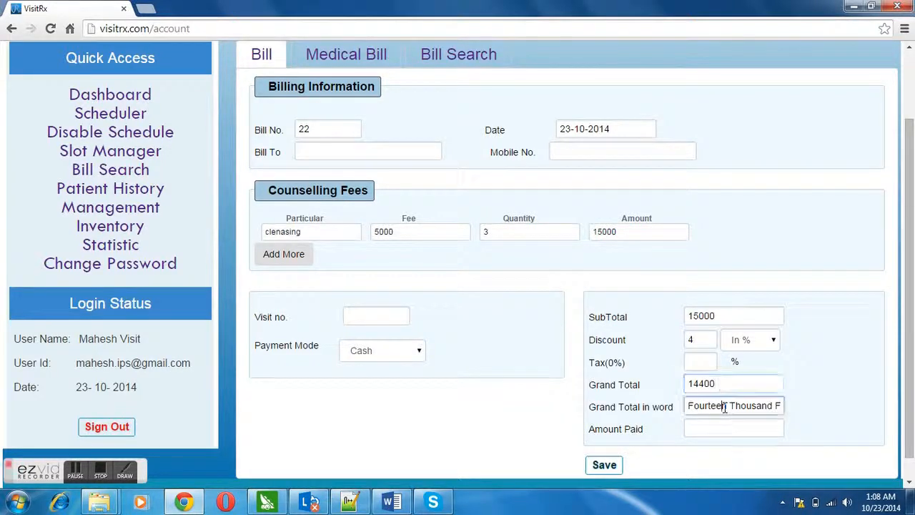
left_click(703, 358)
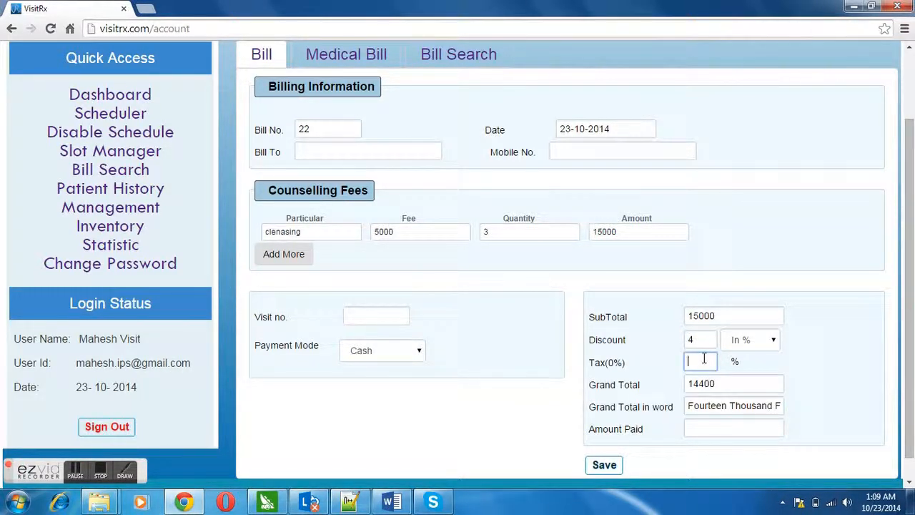
type("2")
left_click(719, 389)
left_click(722, 407)
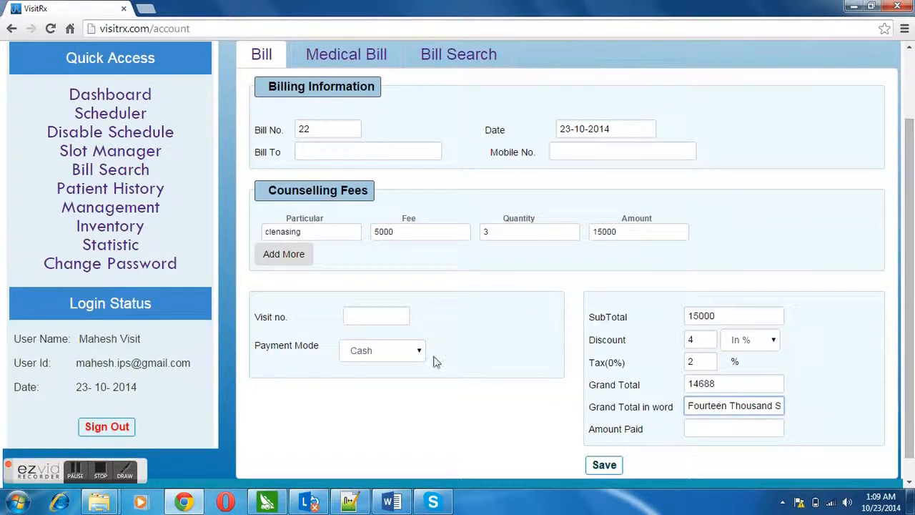
Keep Cash as the payment mode and add two blank fee rows.
left_click(400, 319)
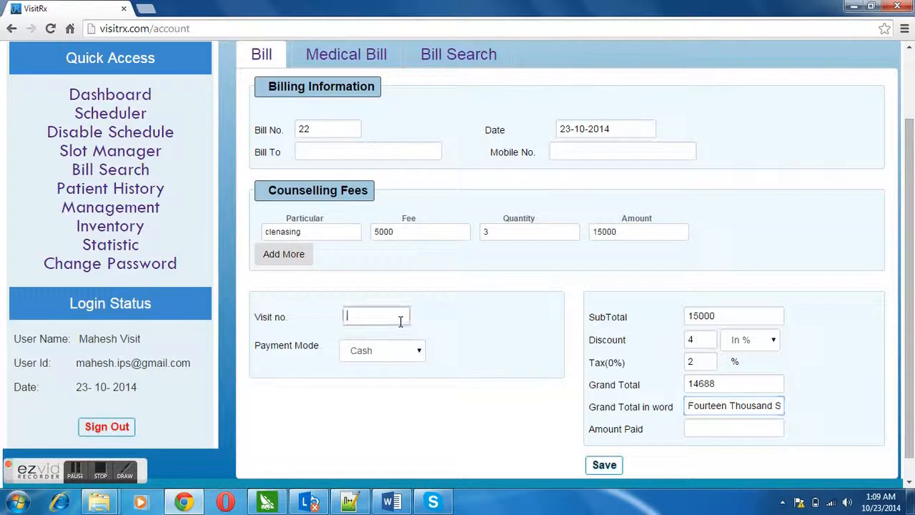
left_click(416, 357)
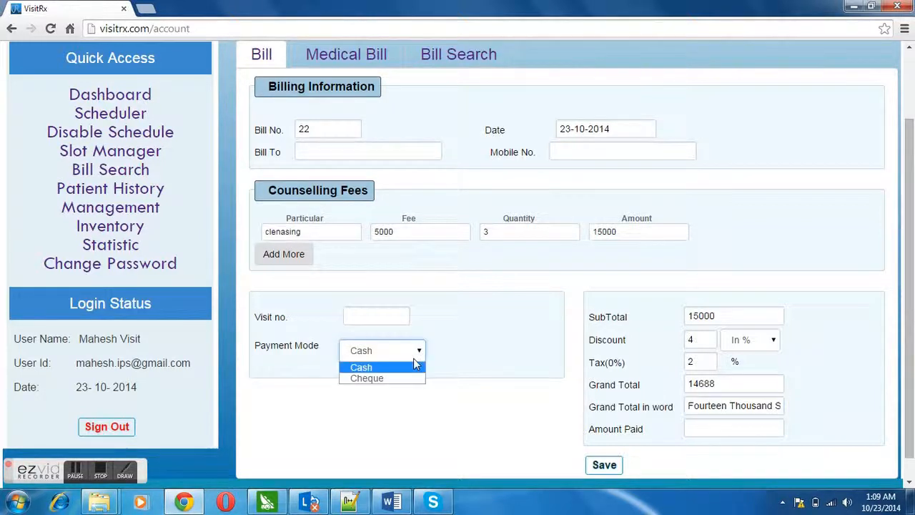
left_click(413, 358)
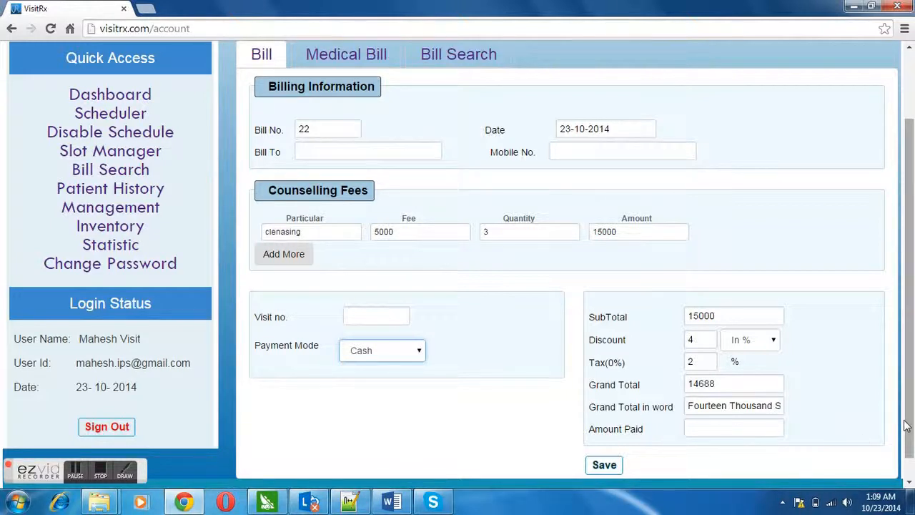
left_click_drag(911, 427, 904, 342)
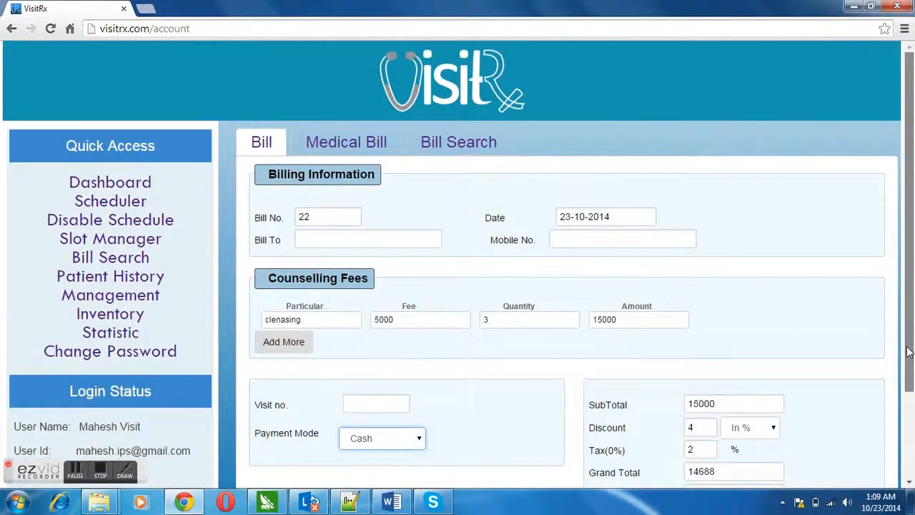
left_click(274, 340)
left_click(291, 362)
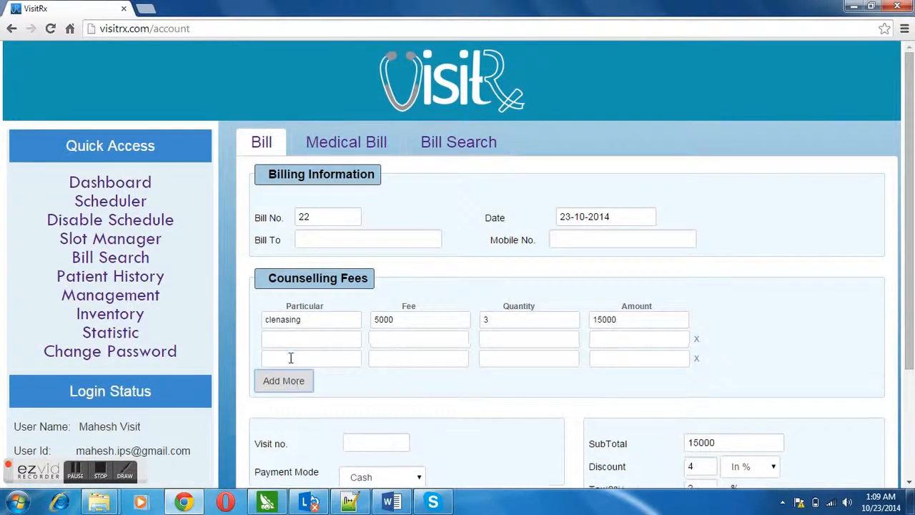
On the medical bill form, pick Crocin as the first drug and dismiss the invalid rate warning.
left_click(355, 150)
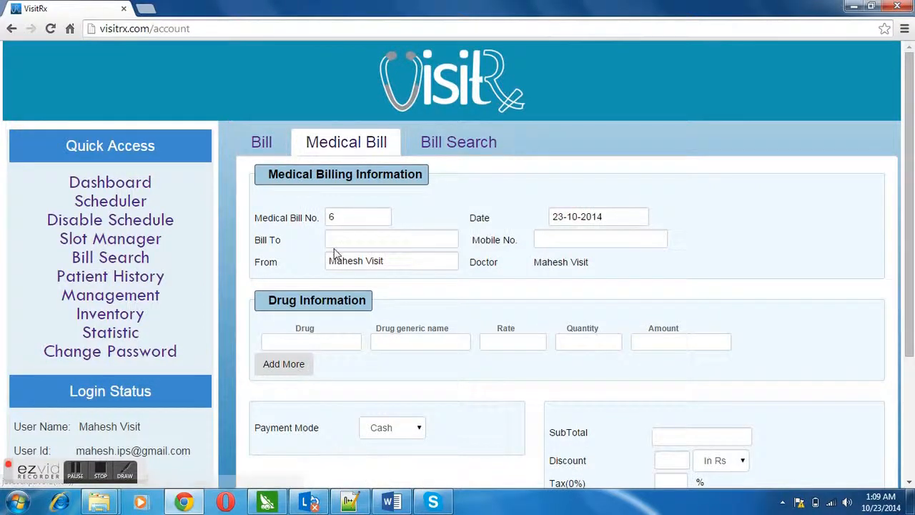
left_click(354, 237)
left_click(568, 238)
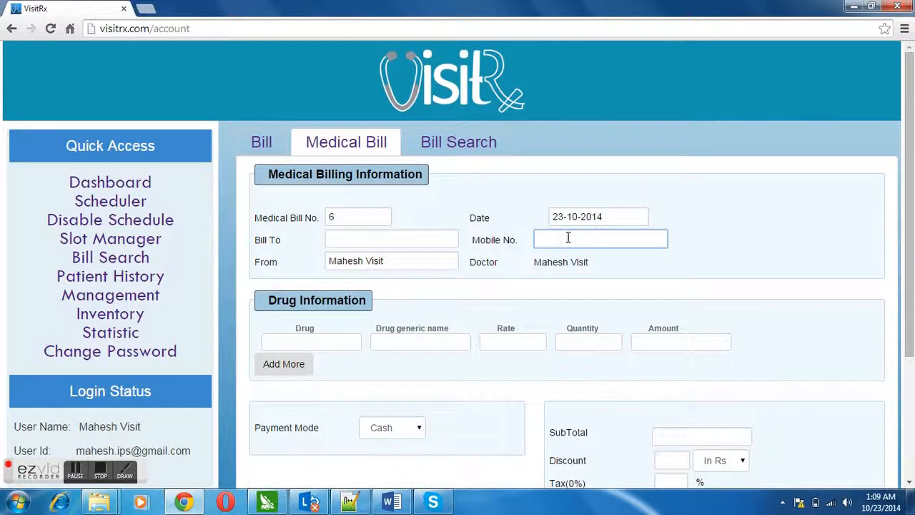
left_click(310, 341)
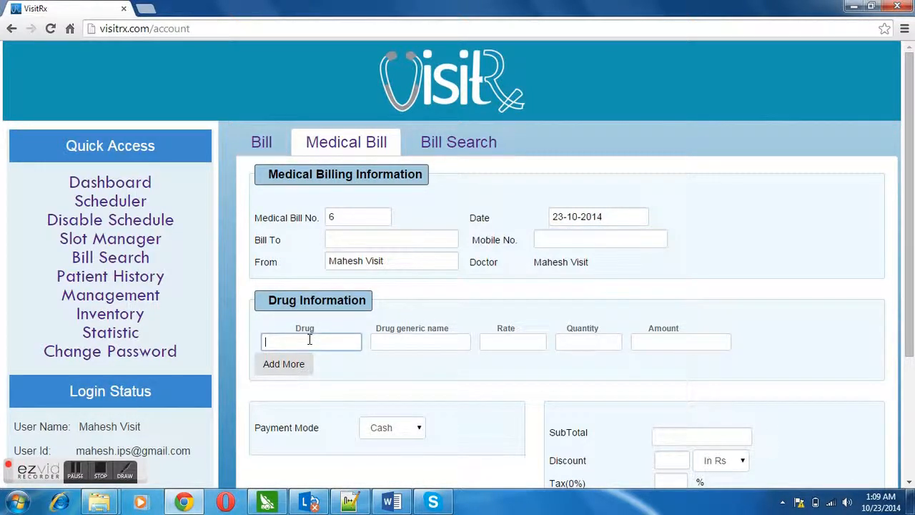
type("Crocin")
left_click(306, 364)
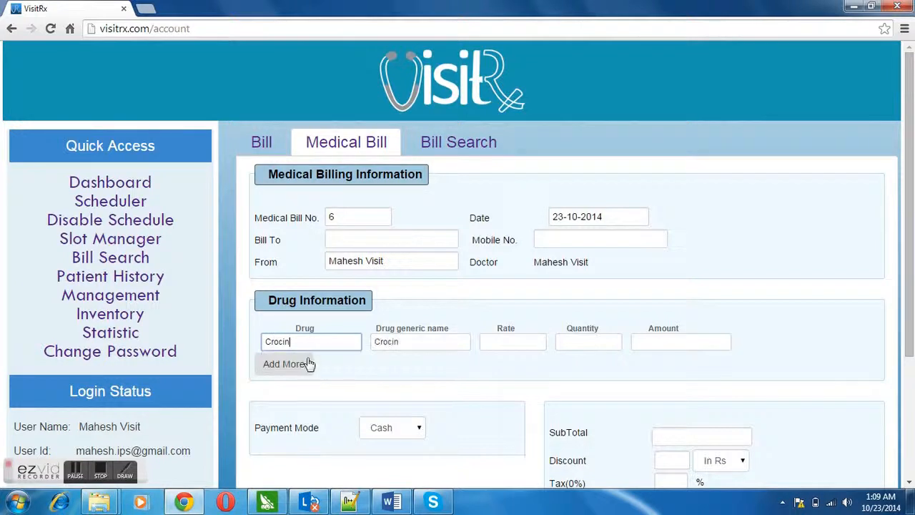
left_click(502, 342)
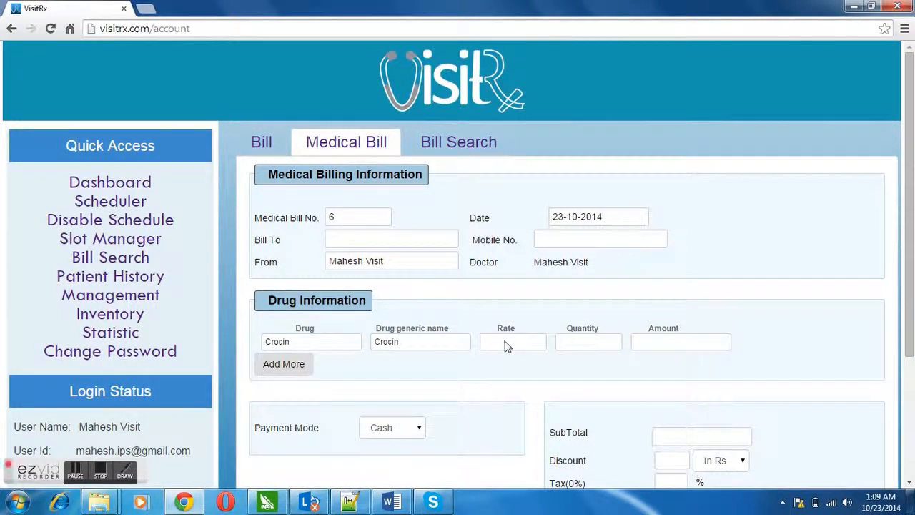
key("Tab")
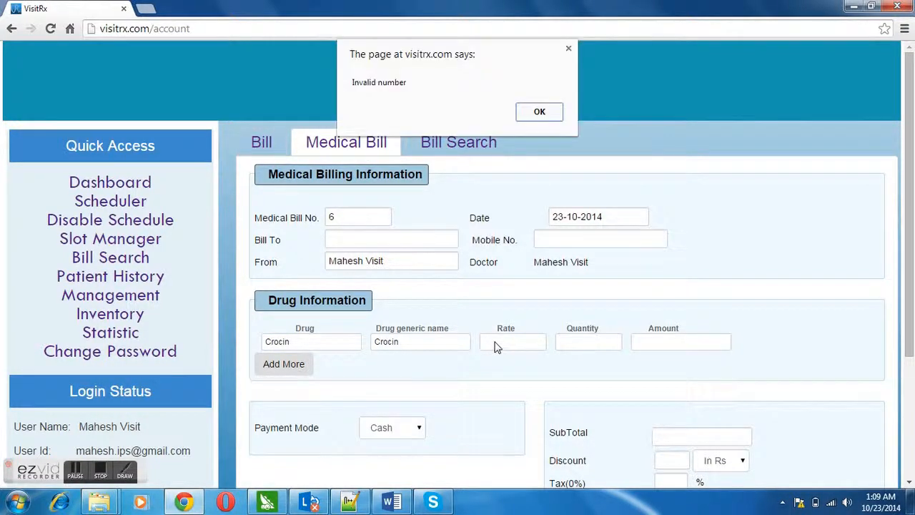
left_click(558, 115)
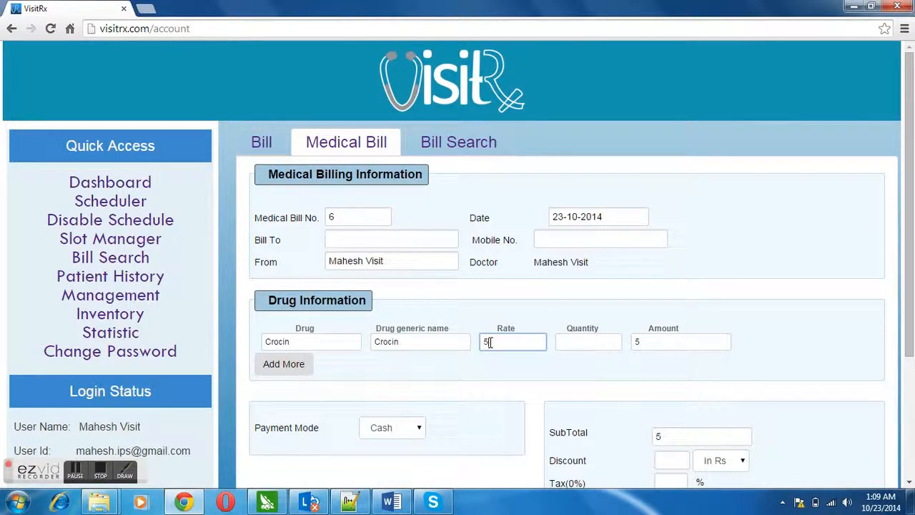
Set Crocin quantity to 20 with a 4% discount, checking the updated grand total.
left_click(568, 343)
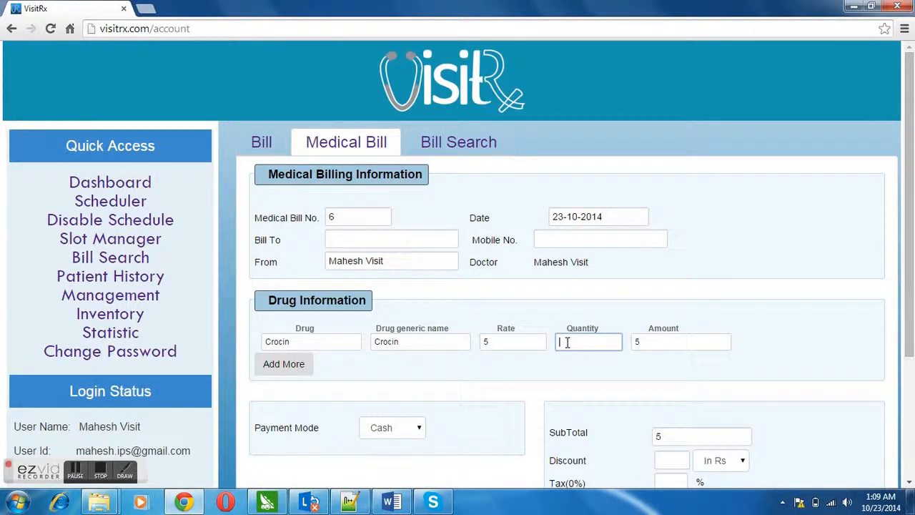
type("20")
left_click(704, 341)
left_click(703, 435)
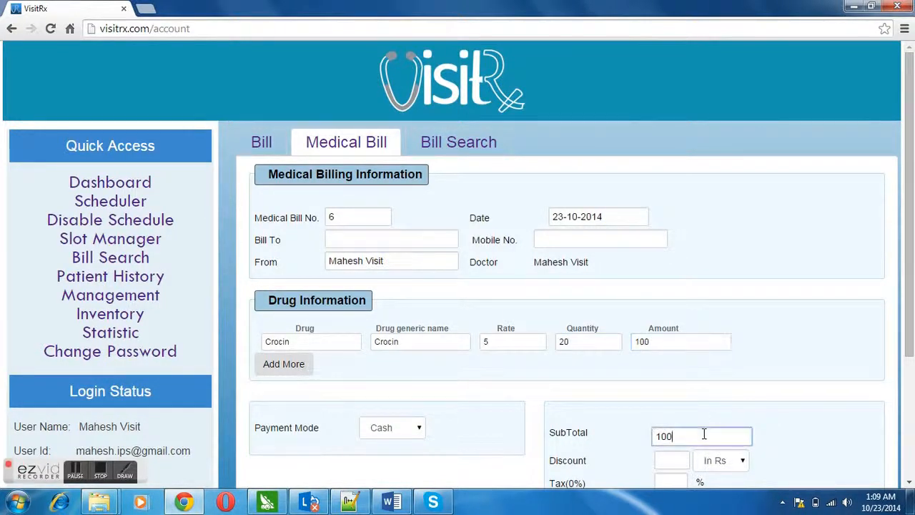
left_click_drag(906, 287, 767, 365)
left_click(736, 357)
left_click(722, 382)
left_click(680, 354)
type("4")
left_click(684, 407)
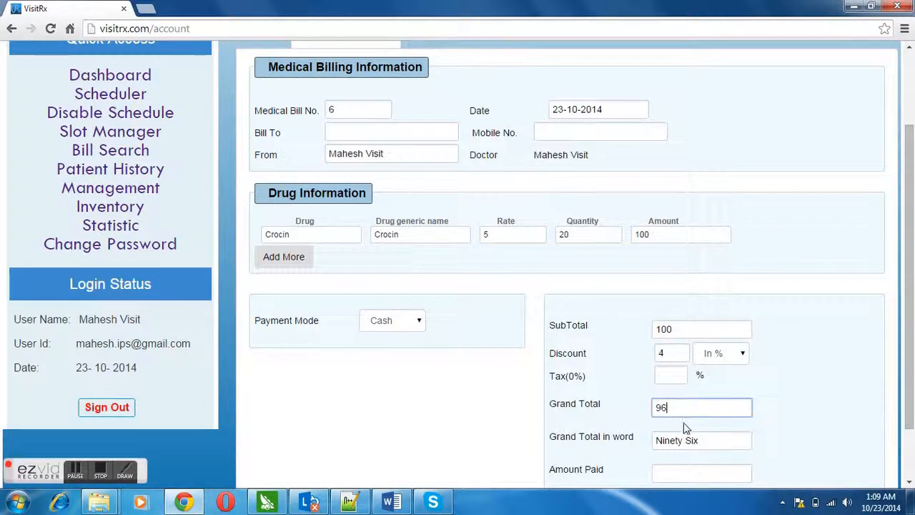
left_click(686, 437)
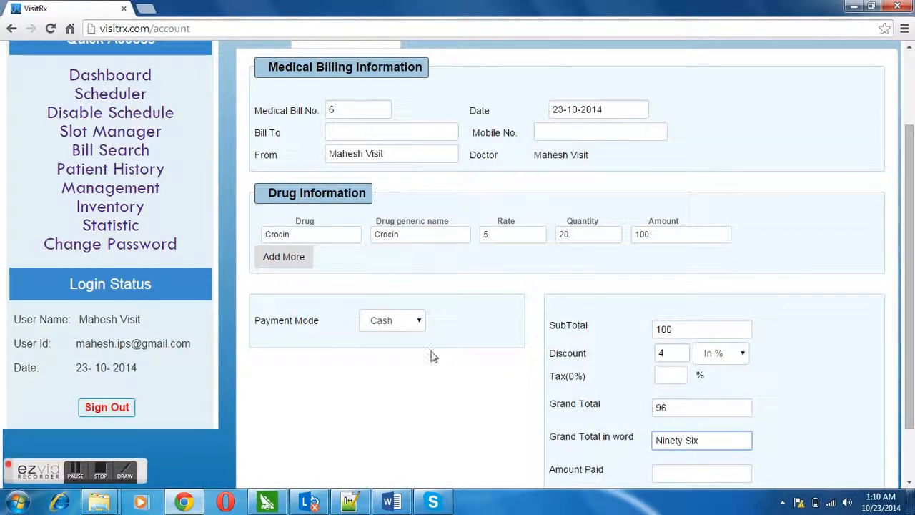
Keep Cash as the payment mode and open the Bill Search list.
left_click(420, 326)
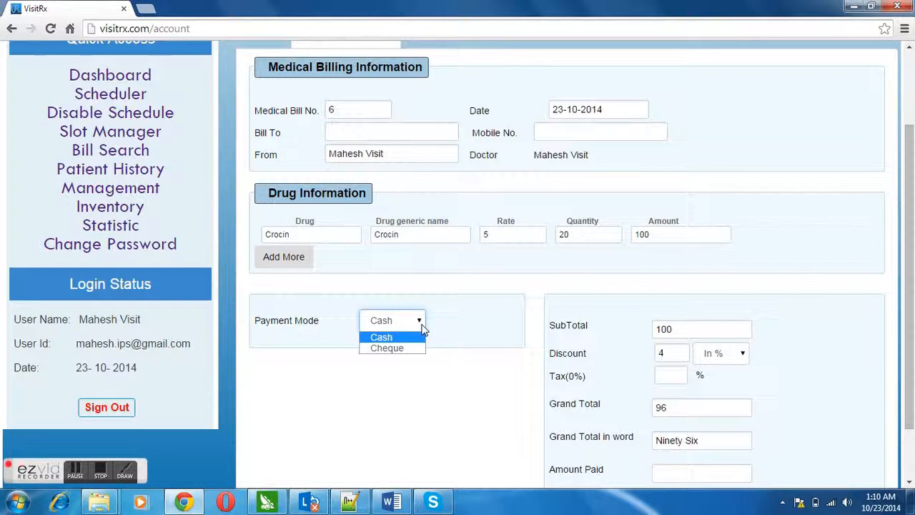
left_click(421, 327)
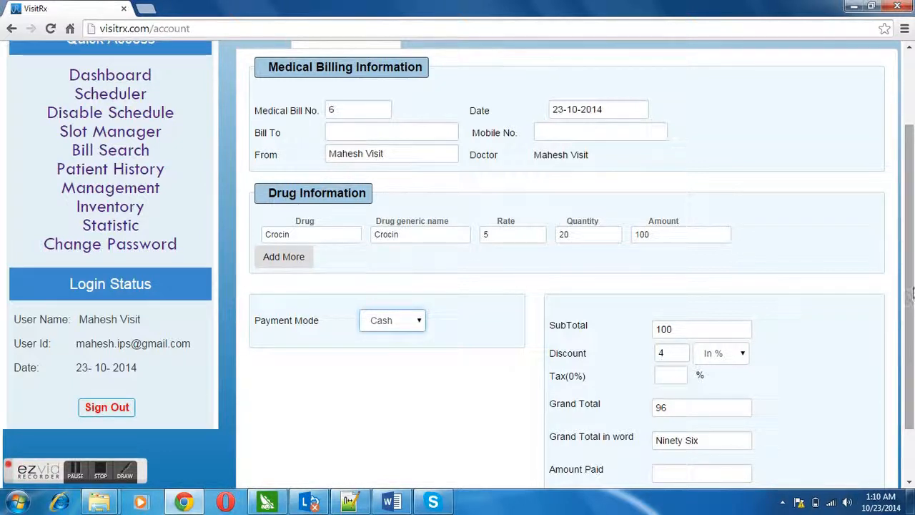
scroll(909, 292, "up", 3)
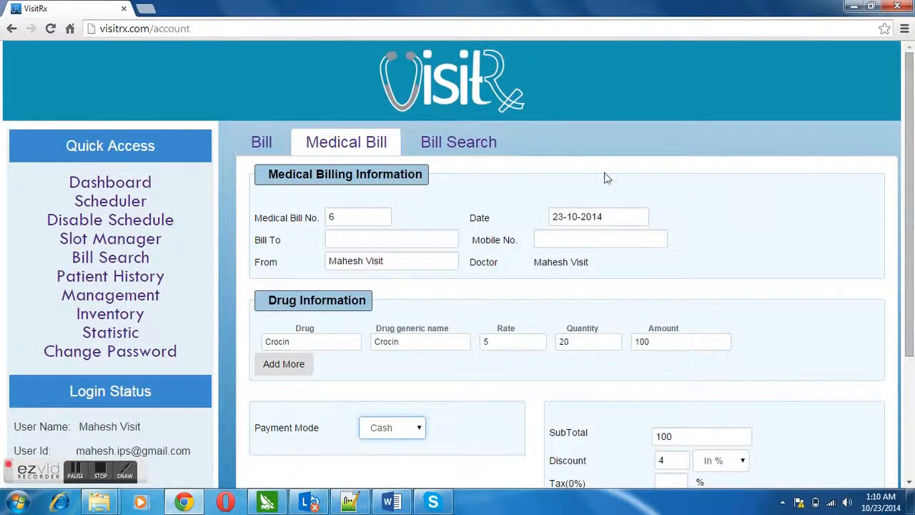
left_click(437, 149)
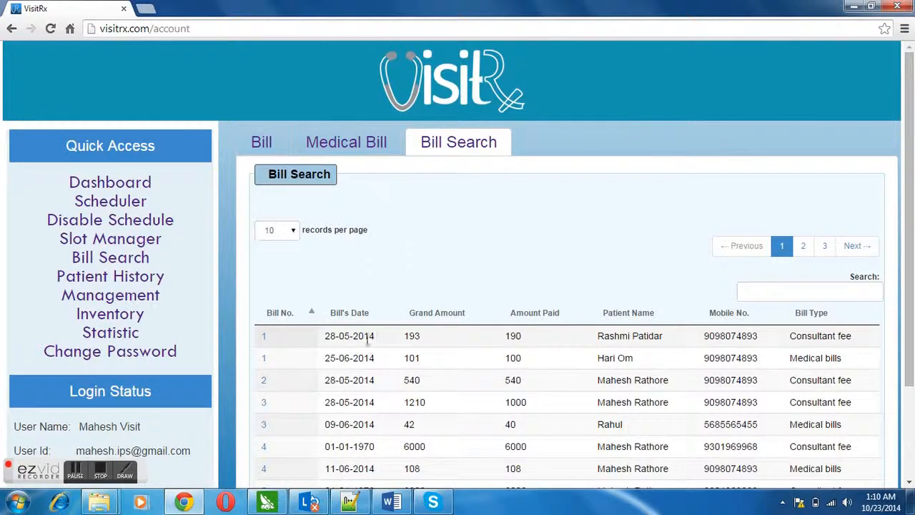
left_click(293, 235)
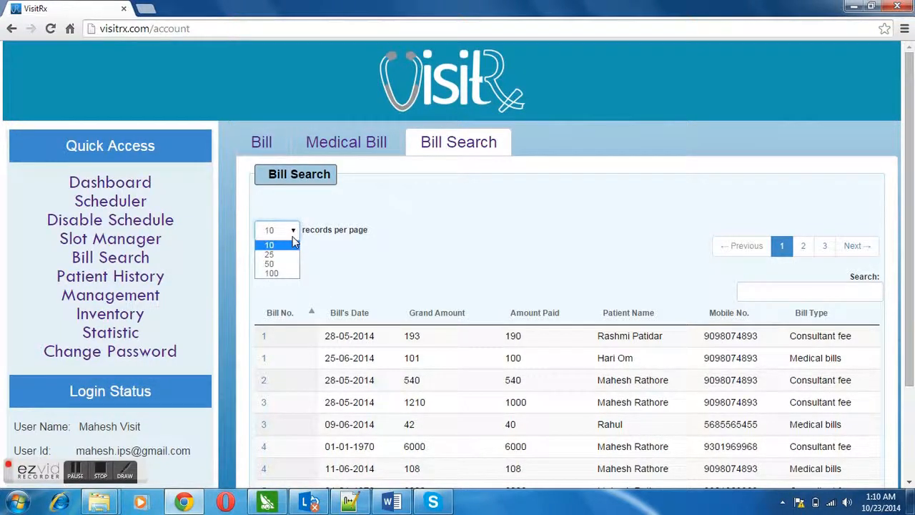
left_click(293, 241)
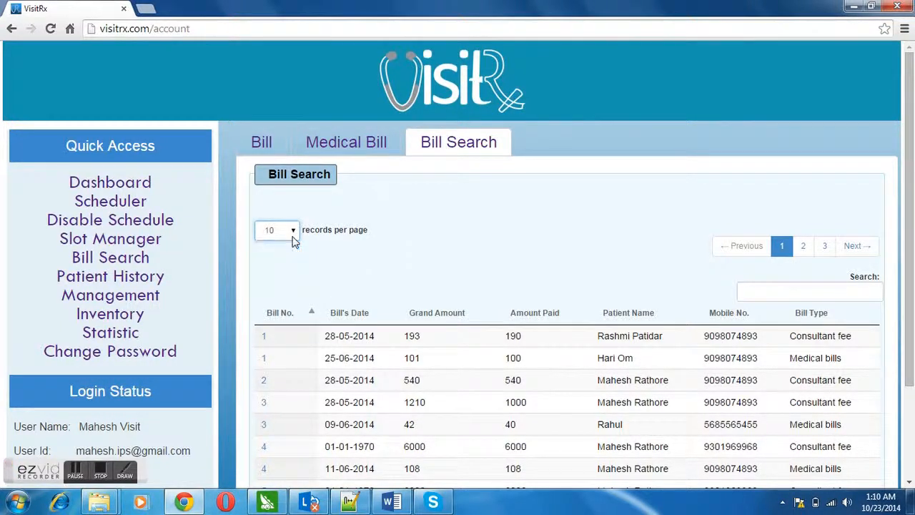
left_click(748, 295)
type("Rash")
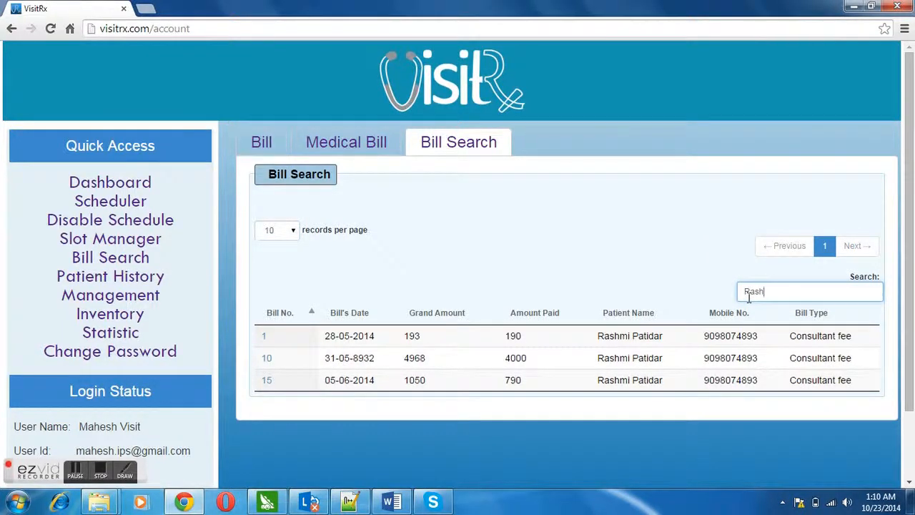
key("BackSpace")
key("BackSpace")
key("BackSpace")
key("BackSpace")
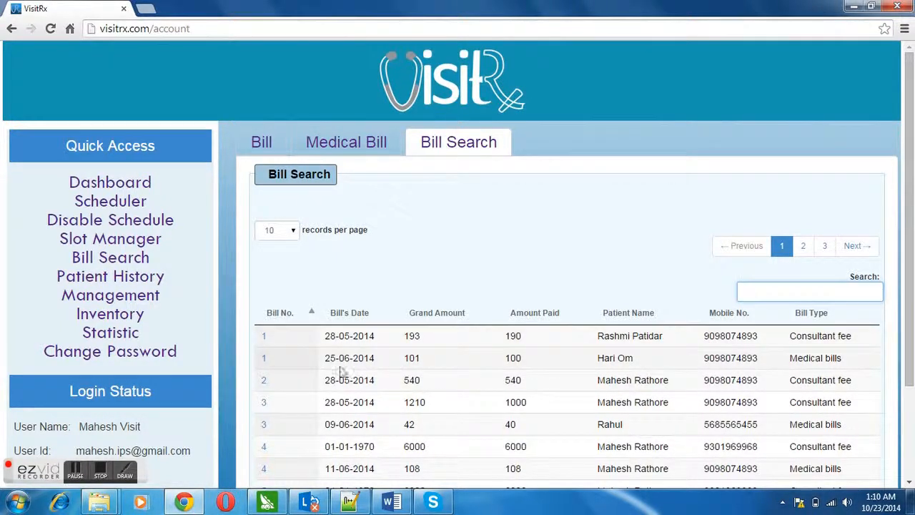
left_click(264, 362)
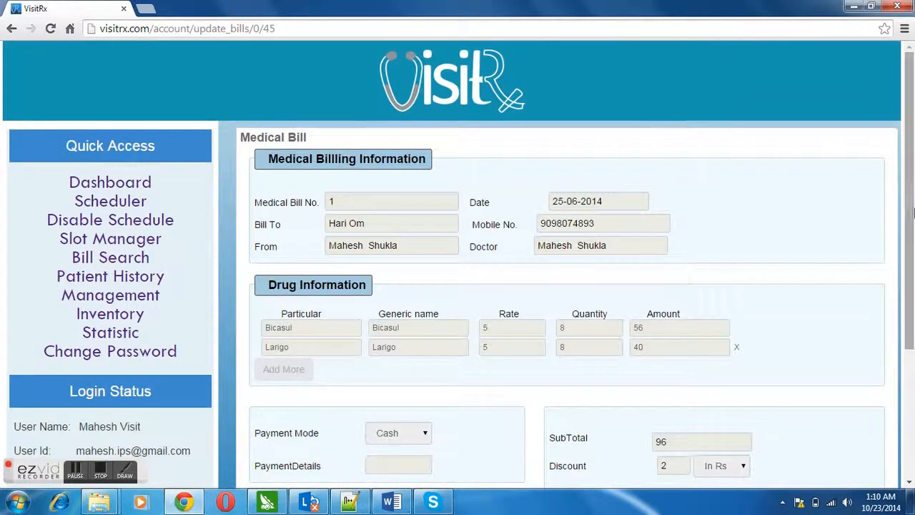
Scroll through bill 1's drugs and totals, then bring up the inventory Statistic chart.
scroll(913, 212, "down", 3)
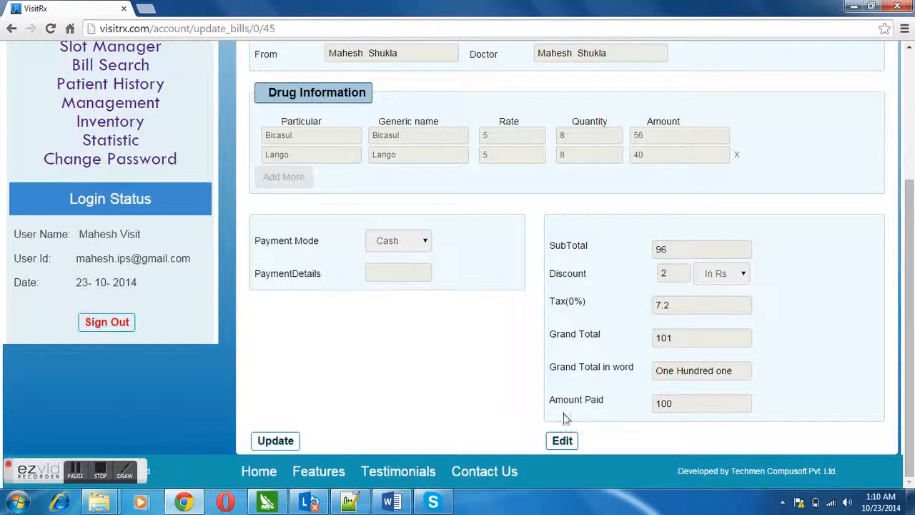
left_click_drag(910, 296, 899, 90)
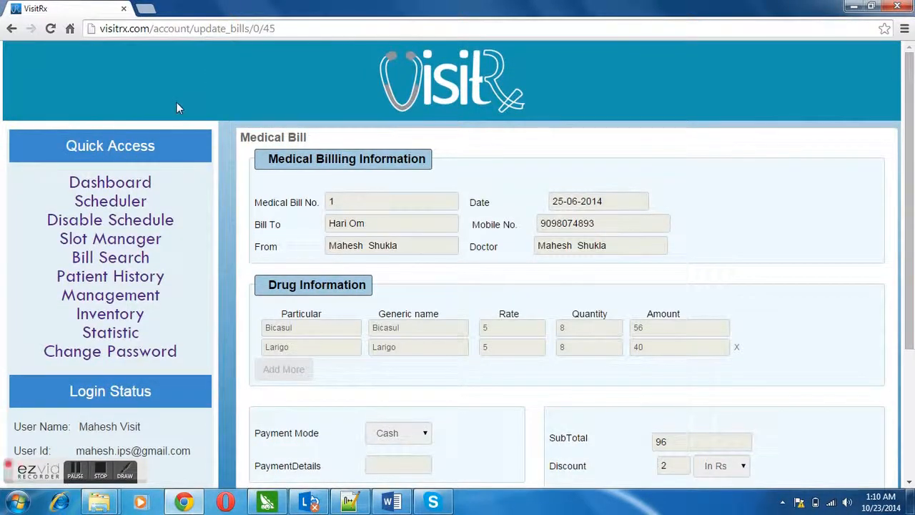
left_click(109, 340)
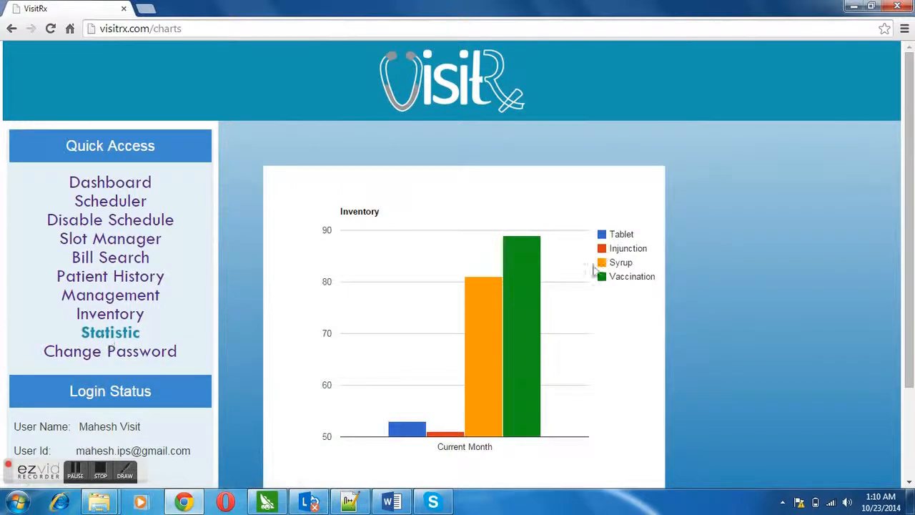
Inspect the monthly inventory chart bars, then sign out of the doctor account.
mouse_move(507, 286)
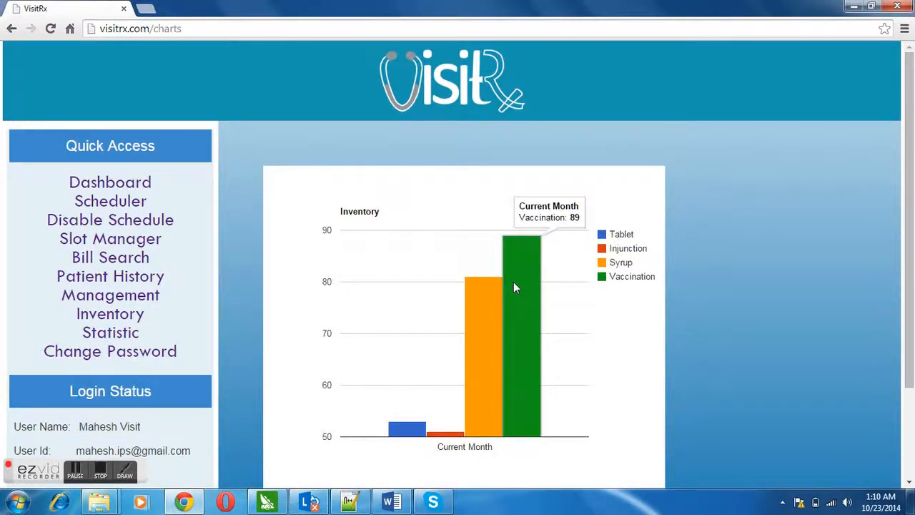
mouse_move(493, 303)
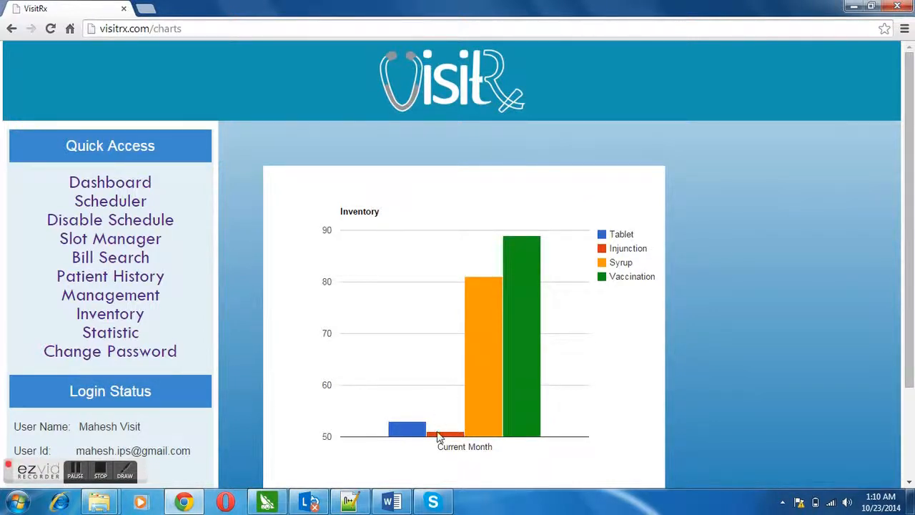
mouse_move(421, 434)
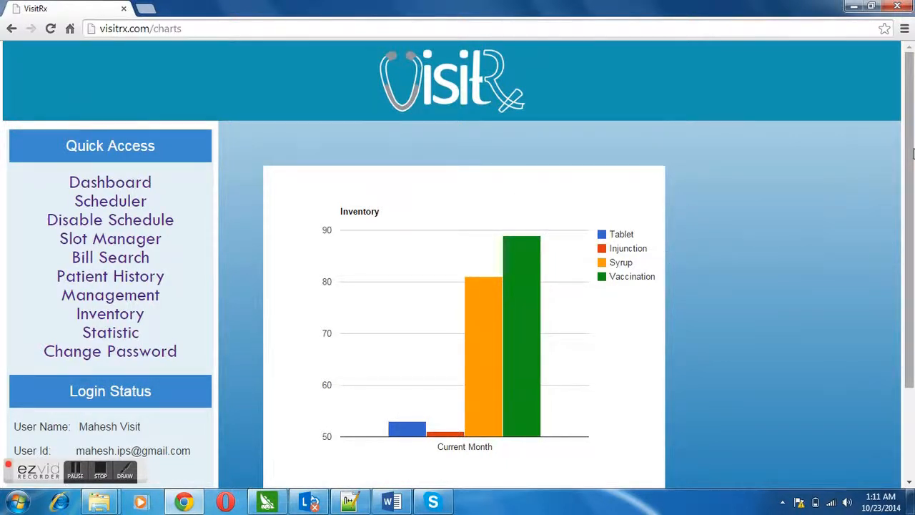
left_click_drag(911, 153, 912, 226)
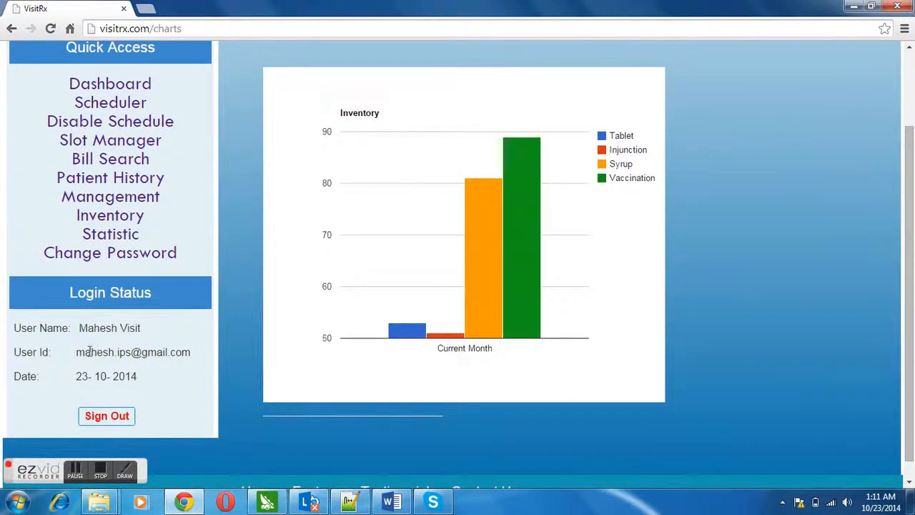
left_click(107, 417)
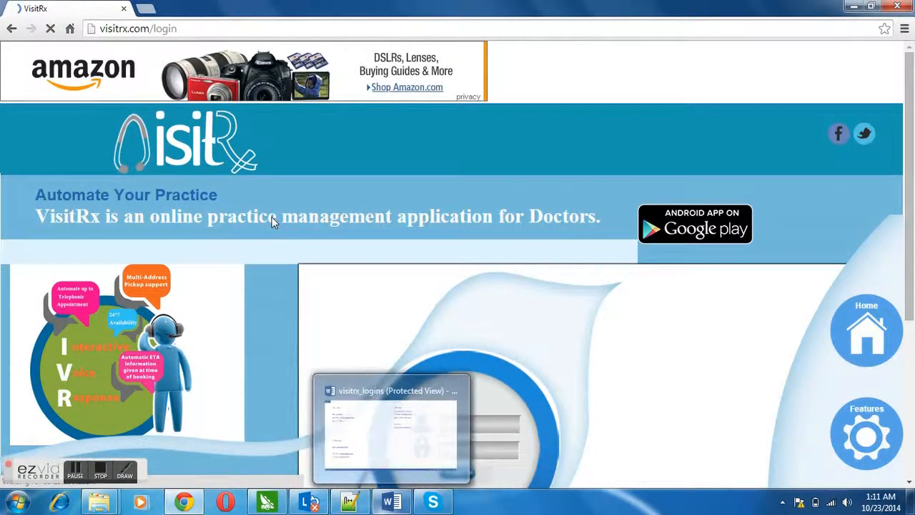
Change the address to visitrx.com/manager to load the manager login page.
left_click(282, 33)
left_click(282, 33)
key("BackSpace")
key("BackSpace")
key("BackSpace")
key("BackSpace")
key("BackSpace")
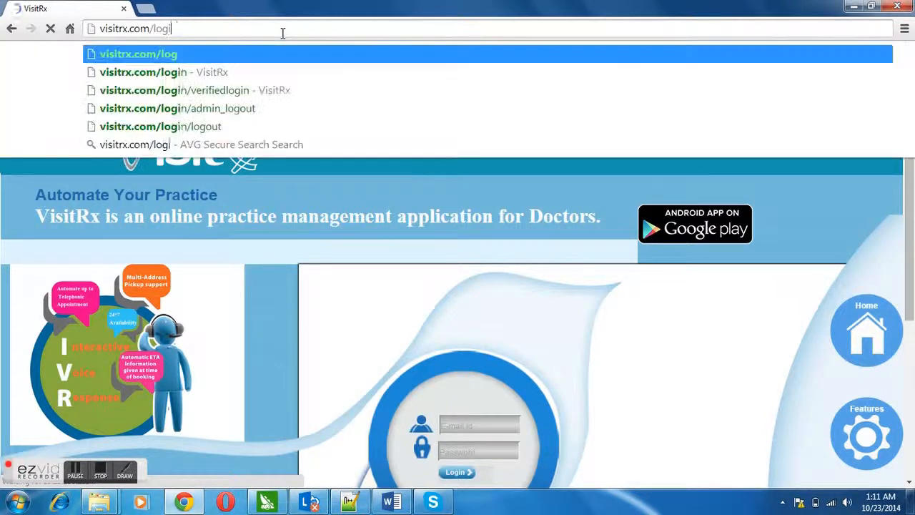
type("manager")
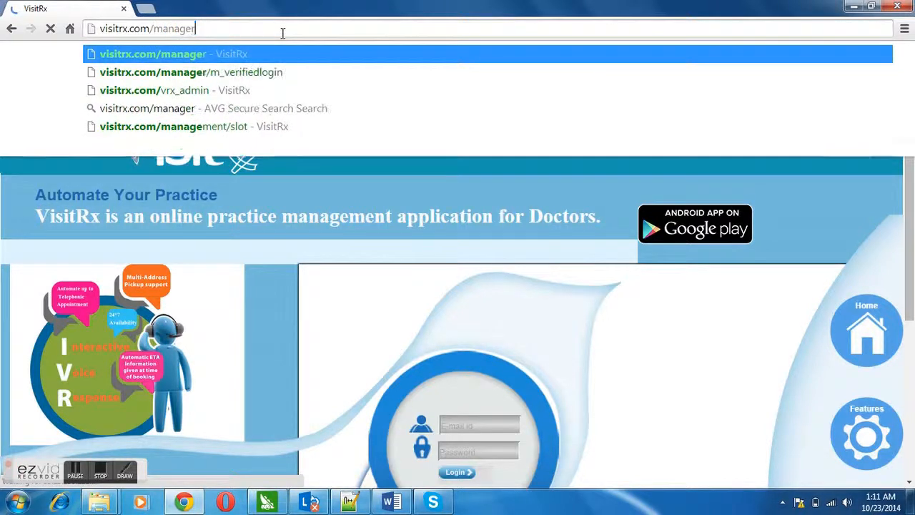
key("Return")
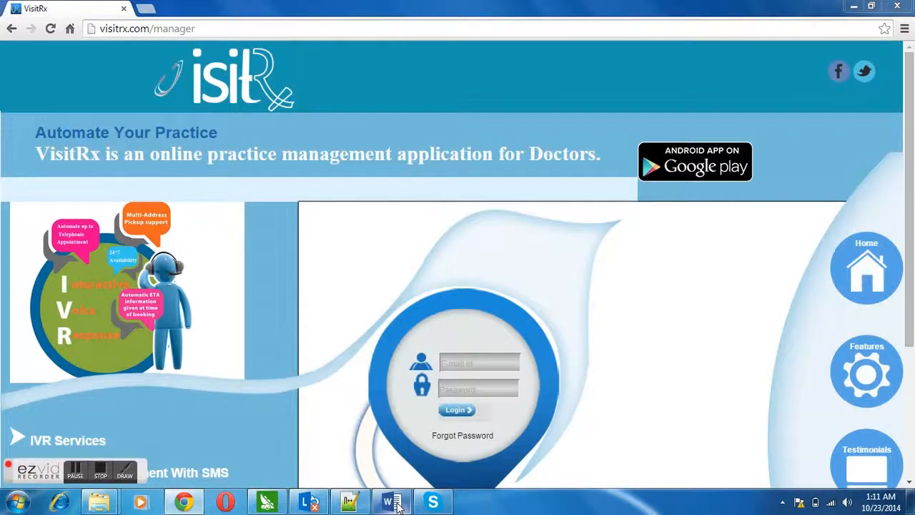
Fill in the saved manager e-mail, type the account password and sign in.
left_click(477, 363)
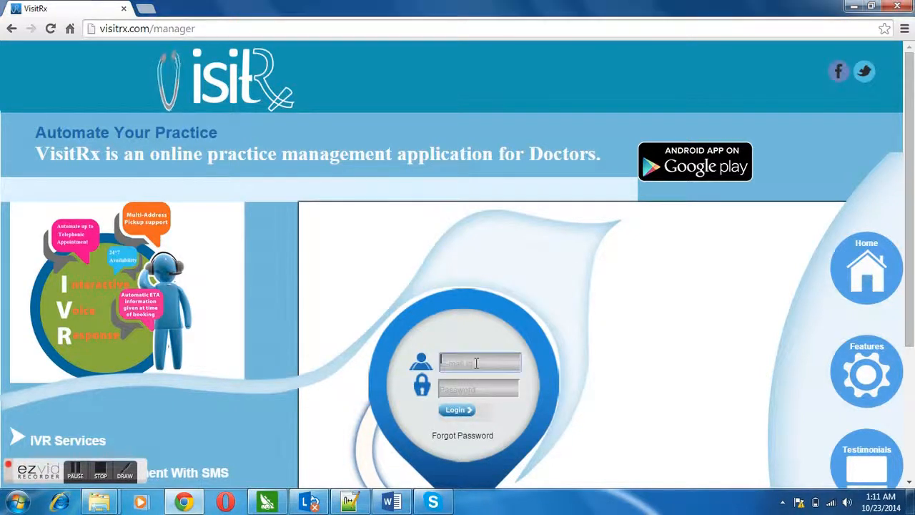
type("man")
key("Down")
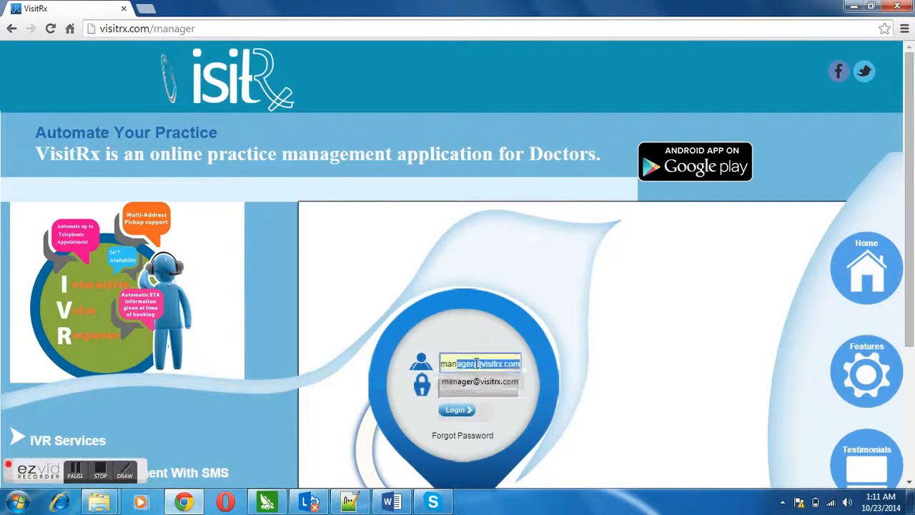
key("Return")
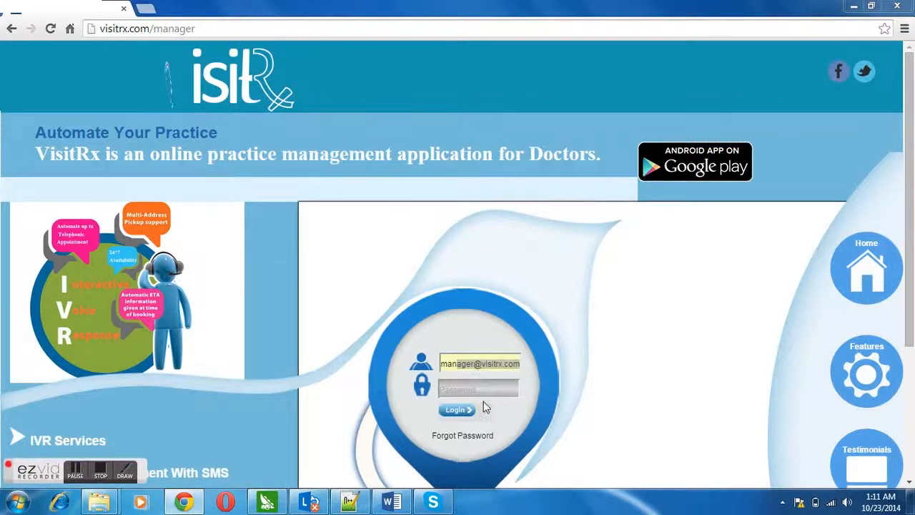
left_click(485, 392)
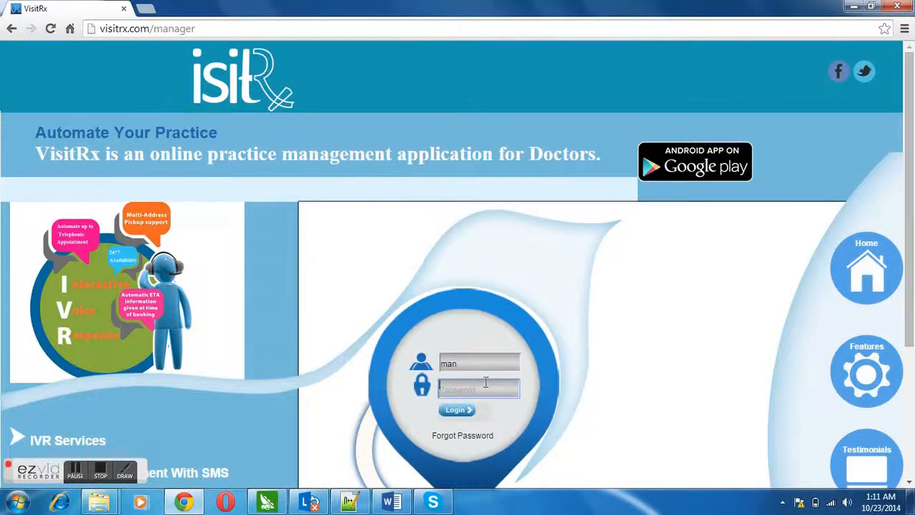
left_click(486, 363)
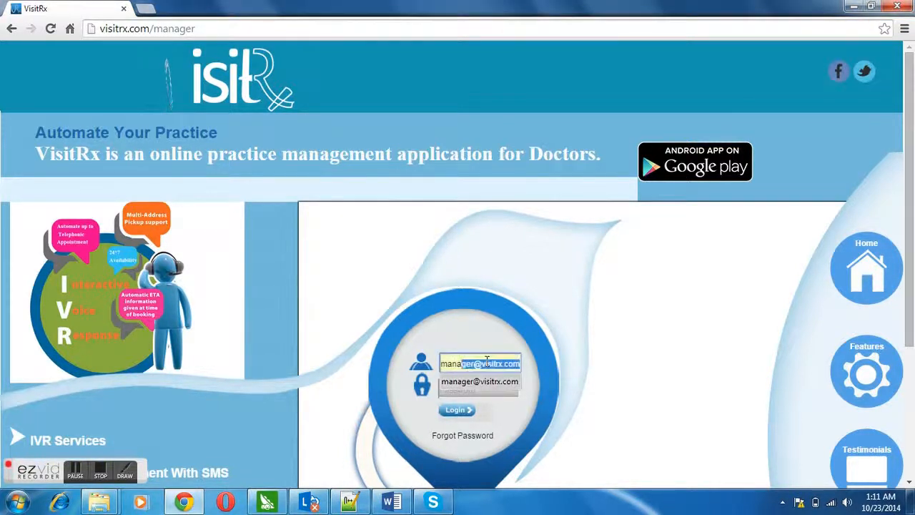
key("Return")
key("Tab")
type("******")
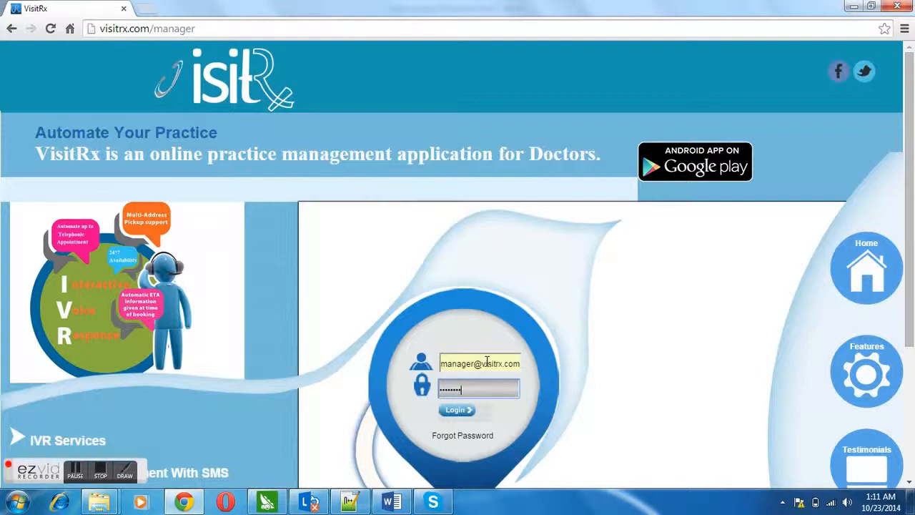
type("*****")
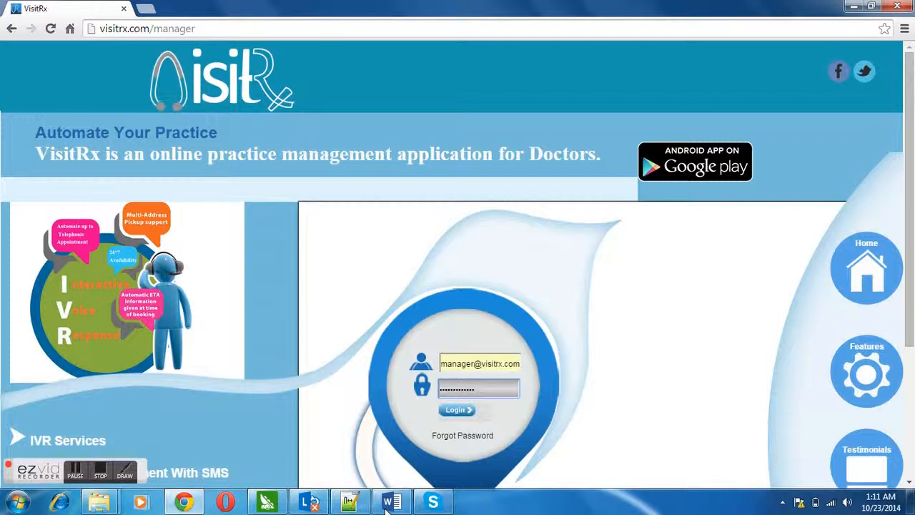
key("Return")
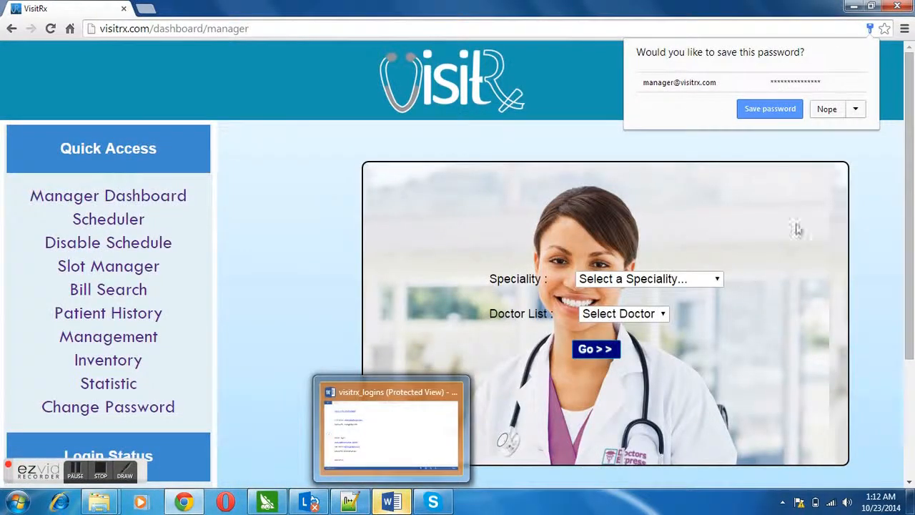
Decline saving the password and open the first Orthopaedics doctor's dashboard.
left_click(827, 109)
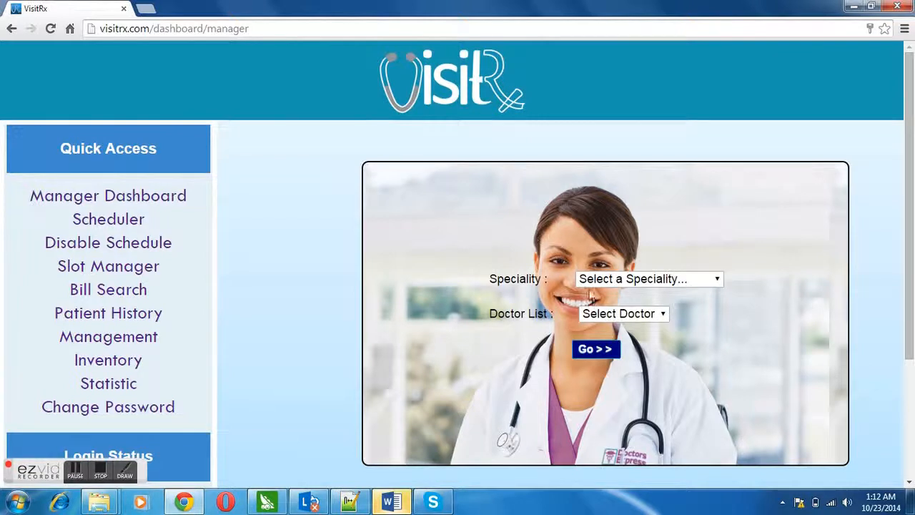
left_click(604, 283)
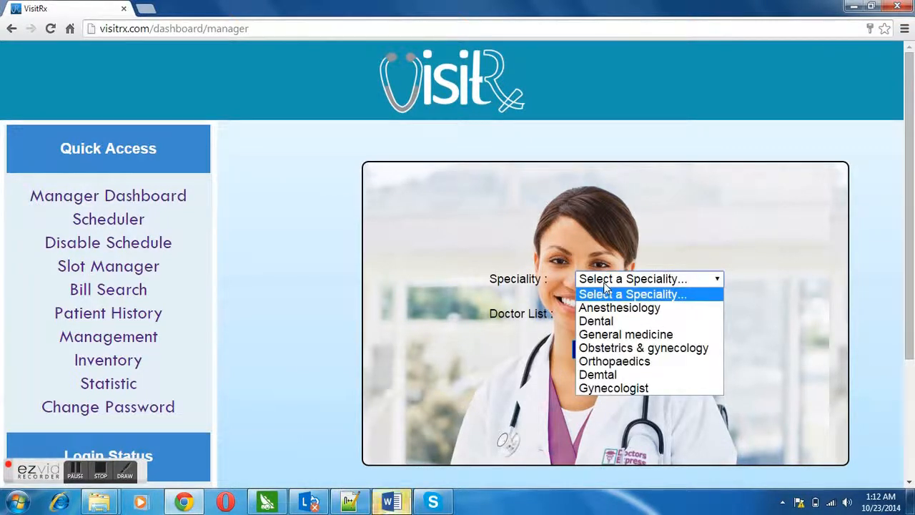
left_click(610, 363)
left_click(615, 315)
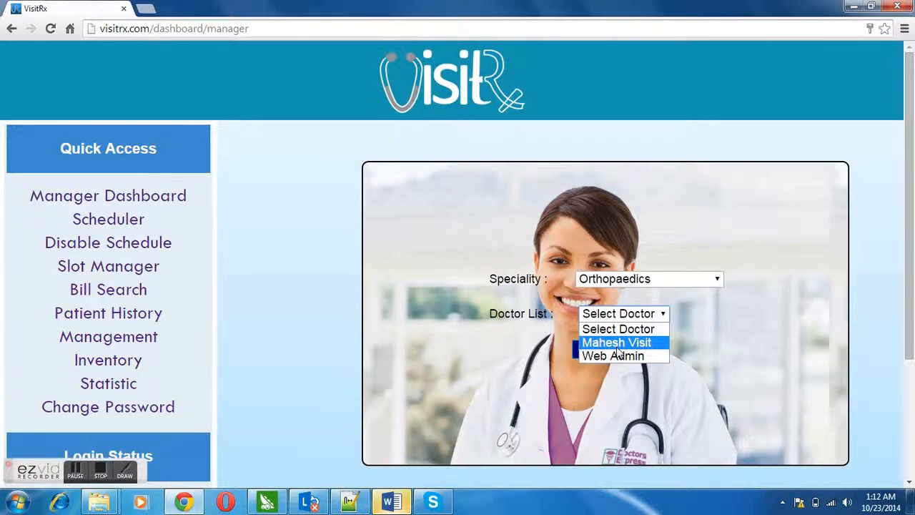
left_click(618, 349)
left_click(606, 350)
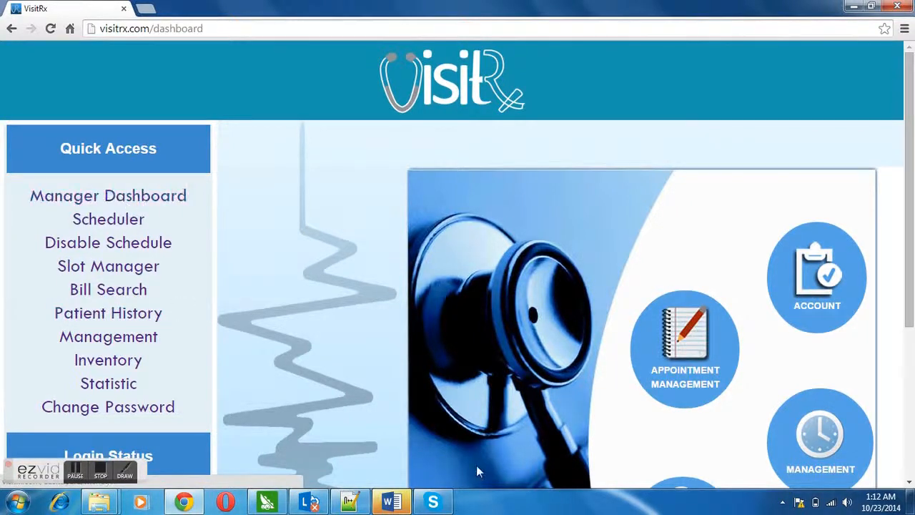
Return to the manager dashboard and sign out under Login Status.
left_click(166, 203)
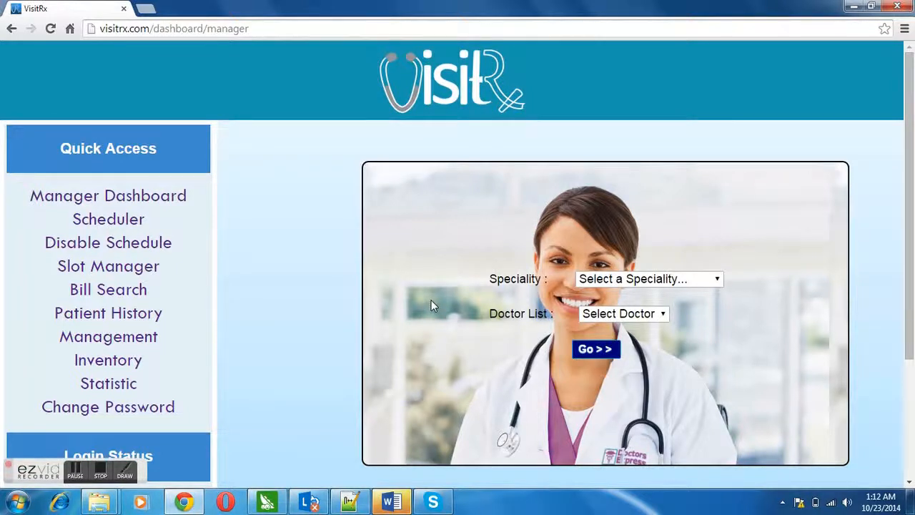
left_click_drag(910, 229, 910, 300)
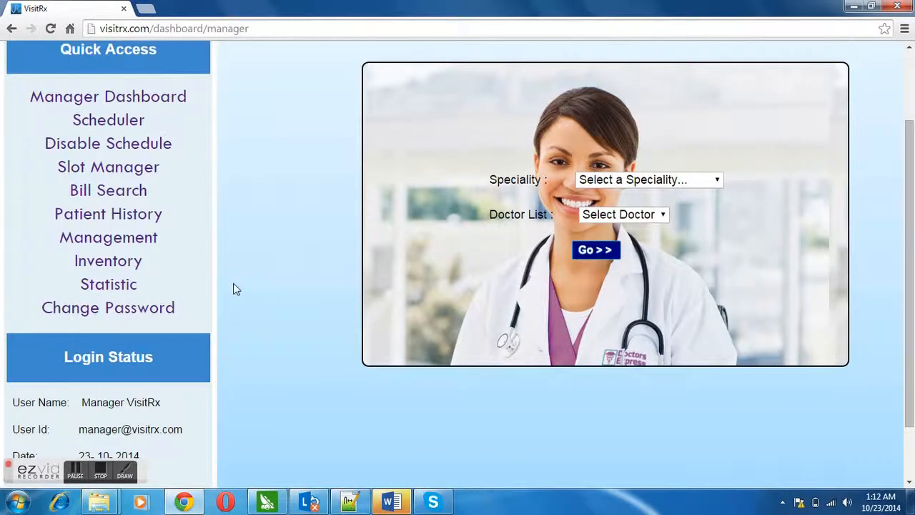
scroll(911, 279, "down", 1)
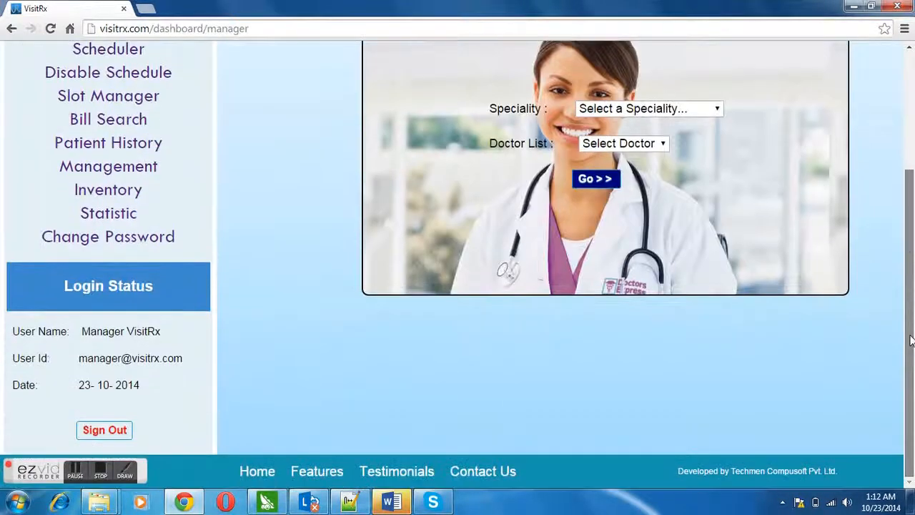
left_click(116, 430)
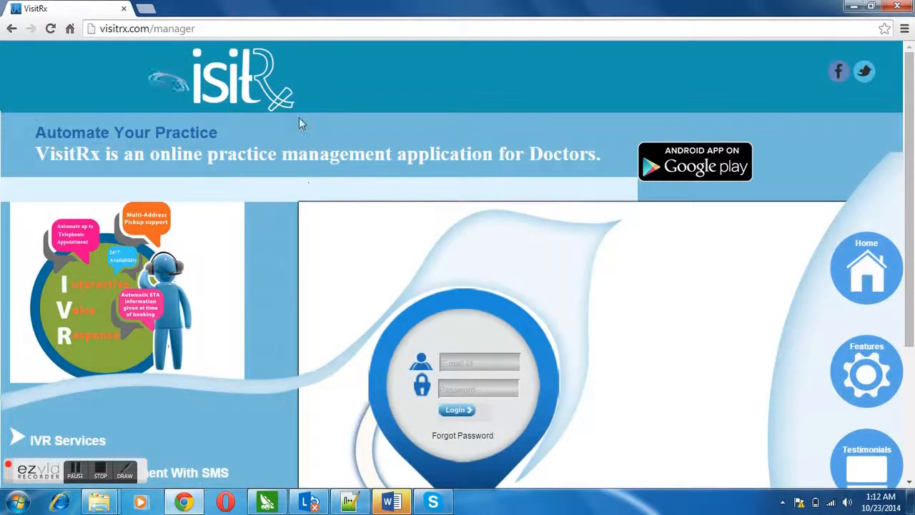
Check the logins document and load the admin login page at visitrx.com/vrx_admin.
left_click(391, 502)
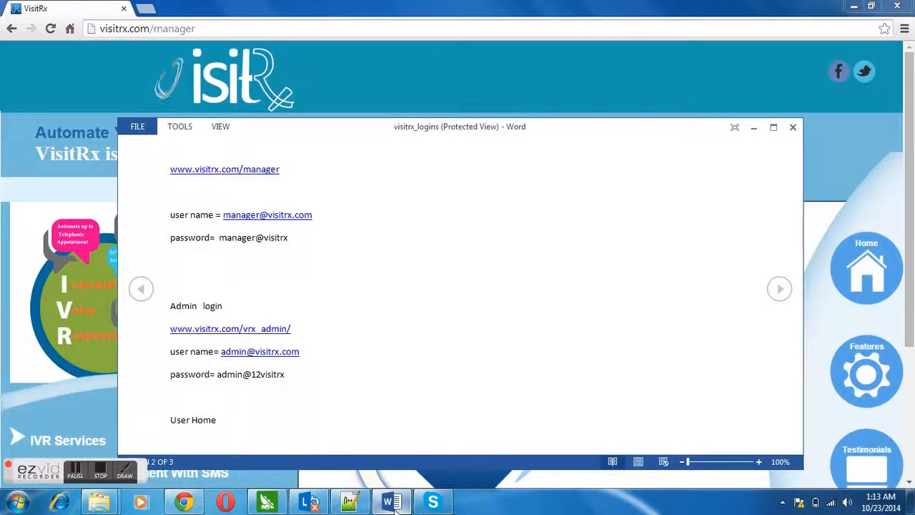
left_click(391, 501)
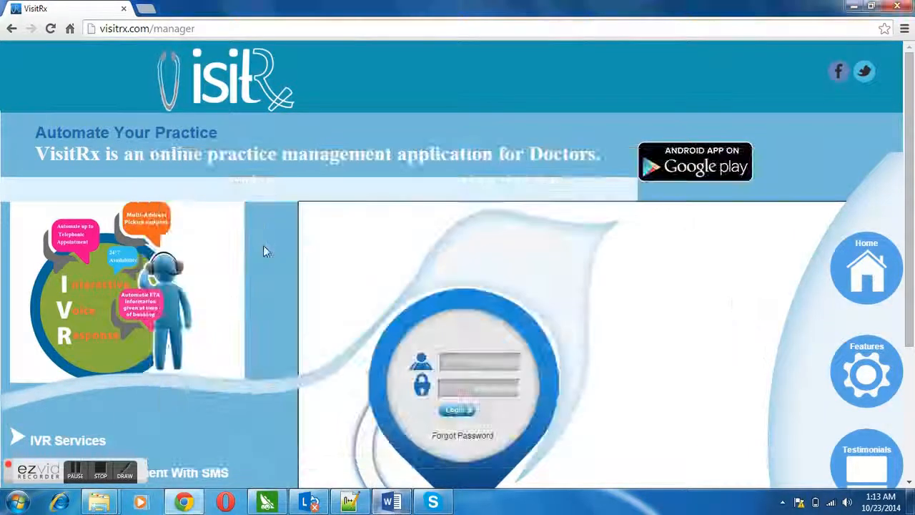
left_click(204, 27)
left_click(204, 27)
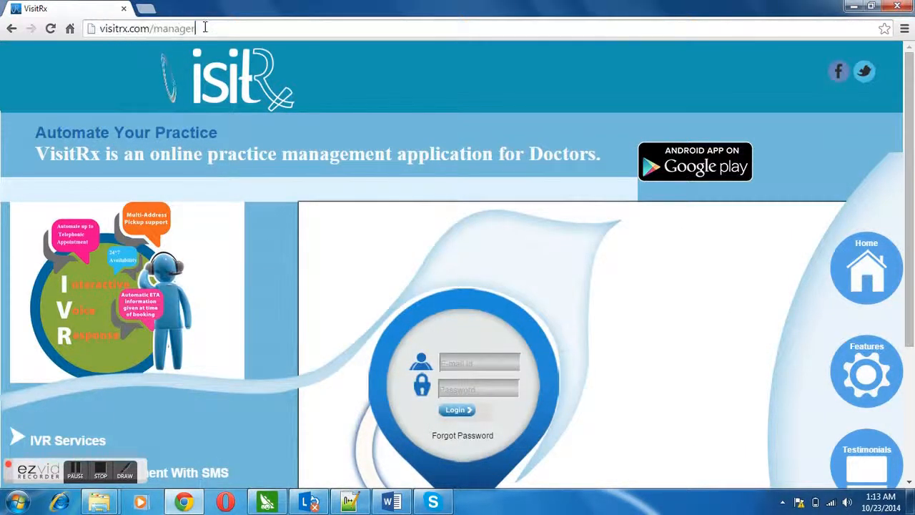
key("BackSpace")
key("BackSpace")
key("BackSpace")
key("BackSpace")
key("BackSpace")
key("BackSpace")
key("BackSpace")
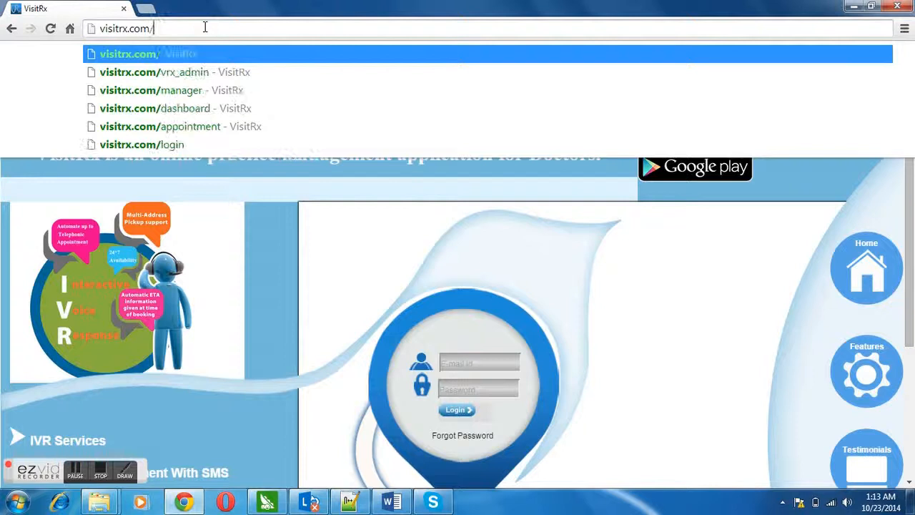
type("vrx_")
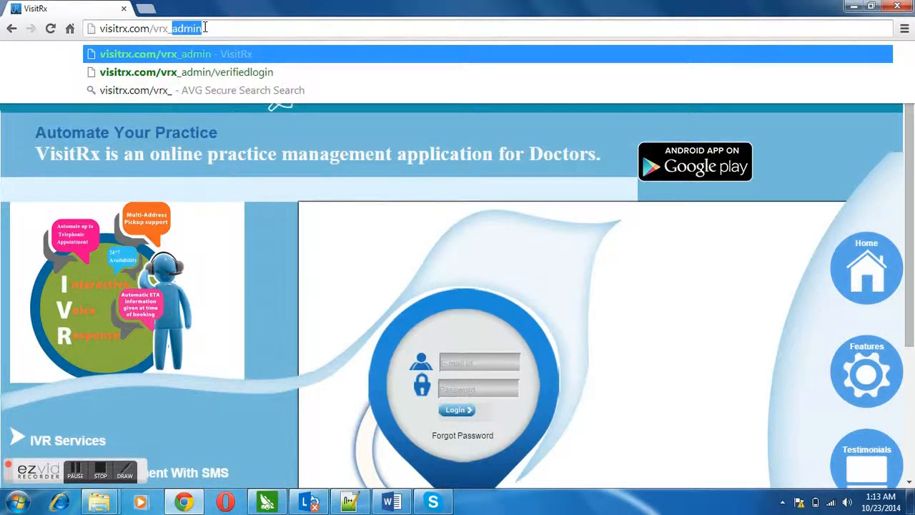
type("admin")
key("Return")
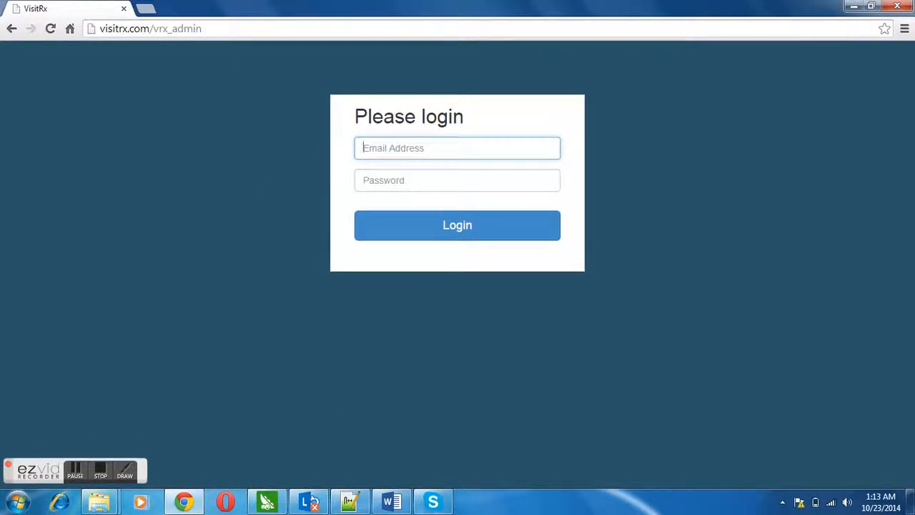
Fill in the saved admin e-mail address and the administrator password.
left_click(395, 503)
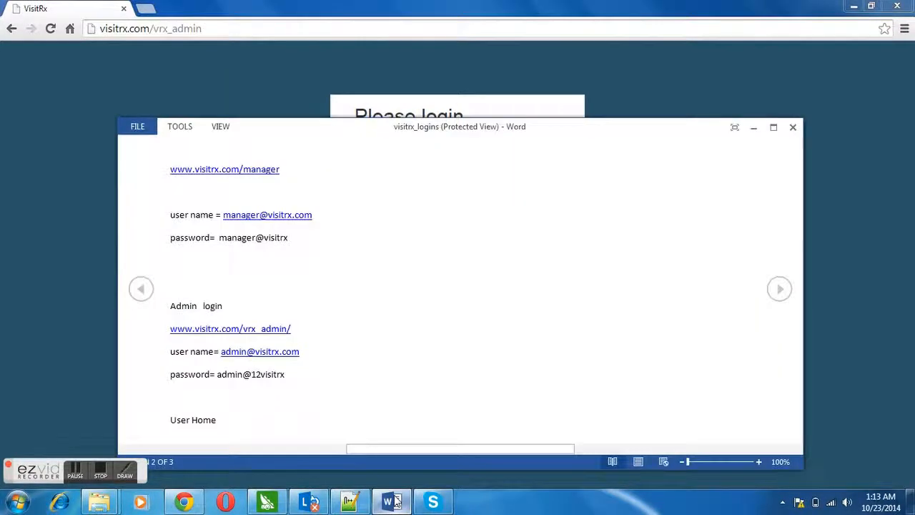
left_click(394, 503)
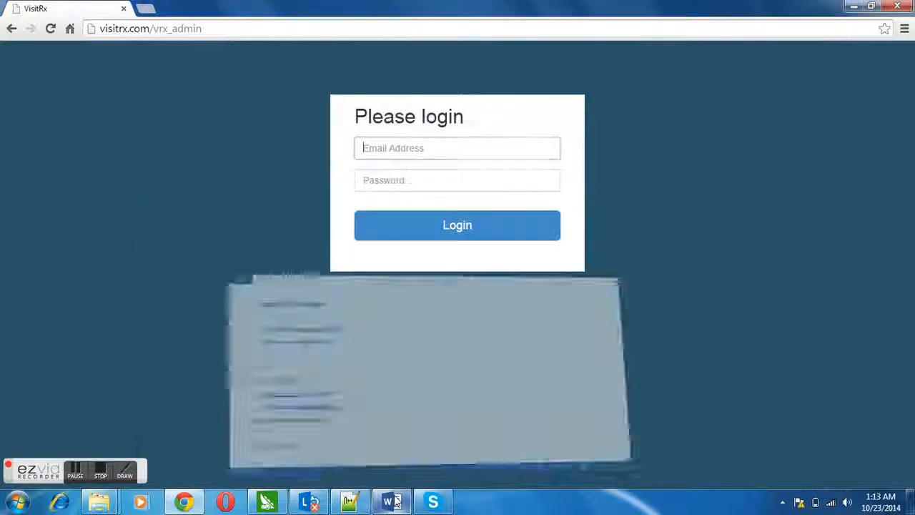
left_click(432, 150)
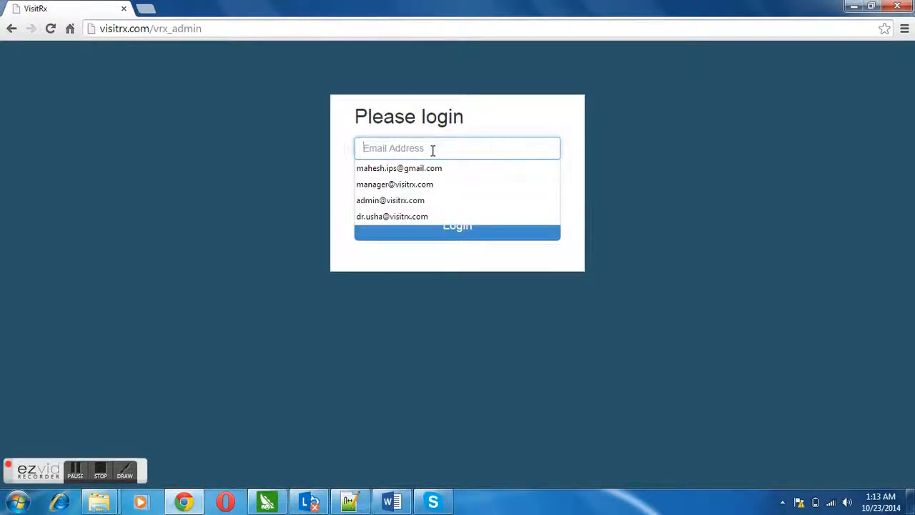
type("a")
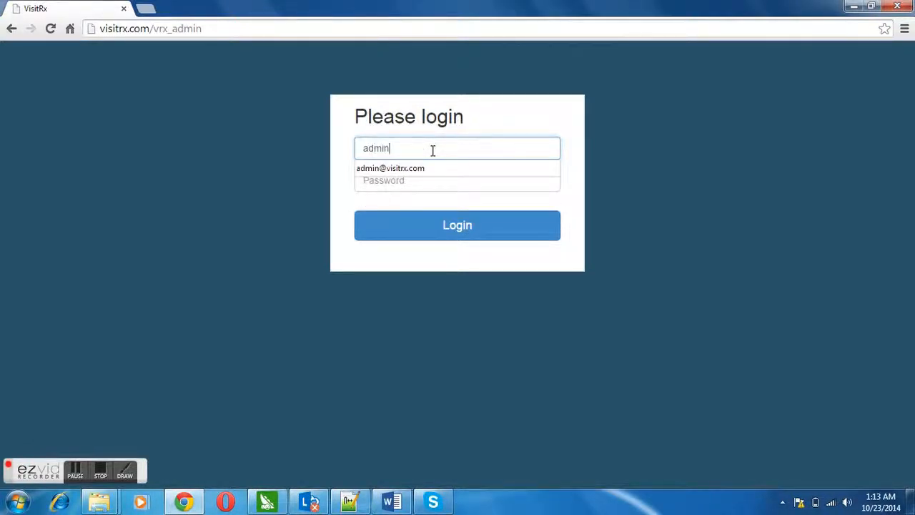
type("dmin")
key("Down")
key("Return")
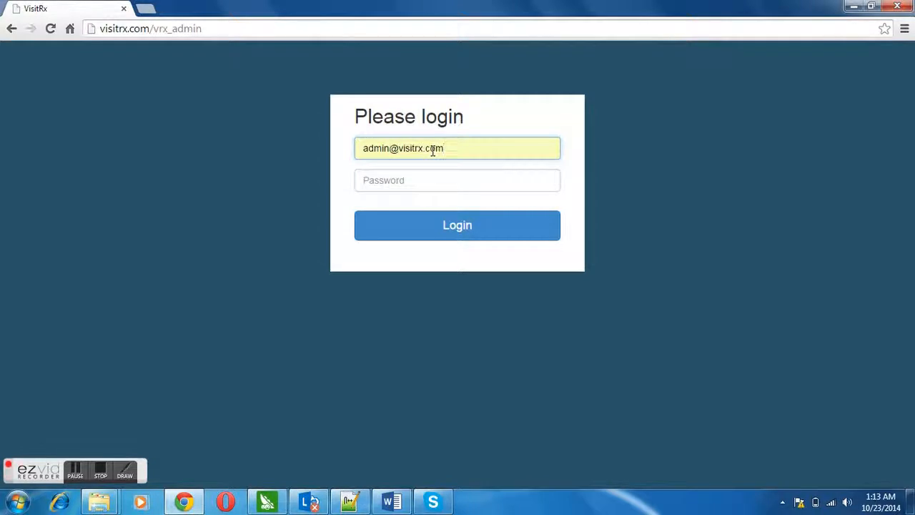
key("Tab")
type("a")
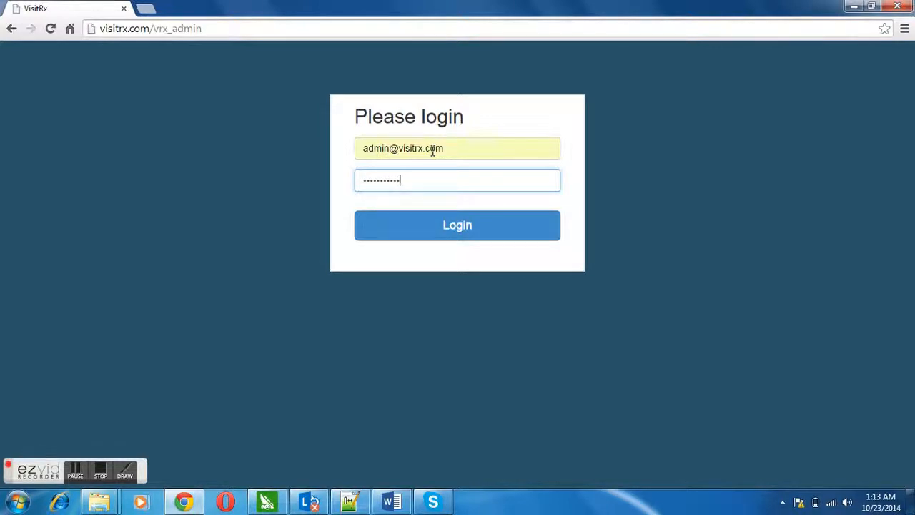
type("••")
Log in as administrator without saving the password, and open the Create User form.
left_click(455, 231)
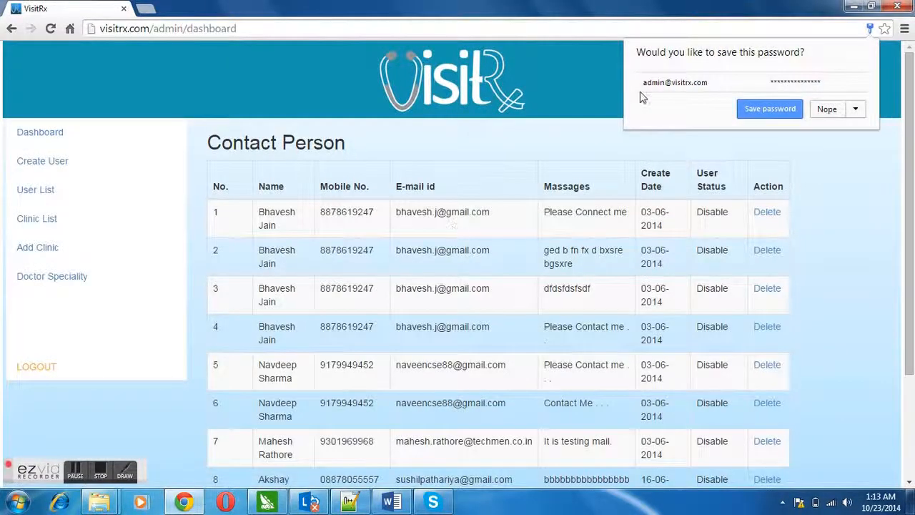
left_click(827, 113)
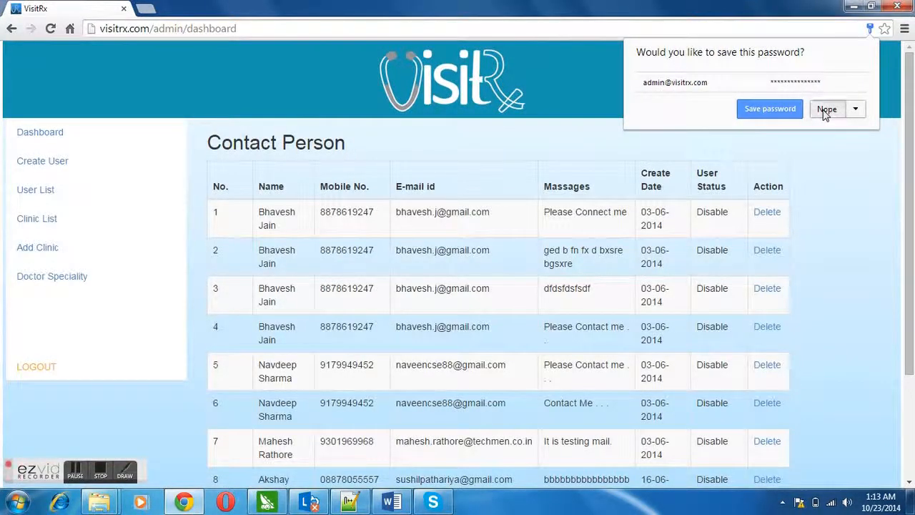
left_click(56, 163)
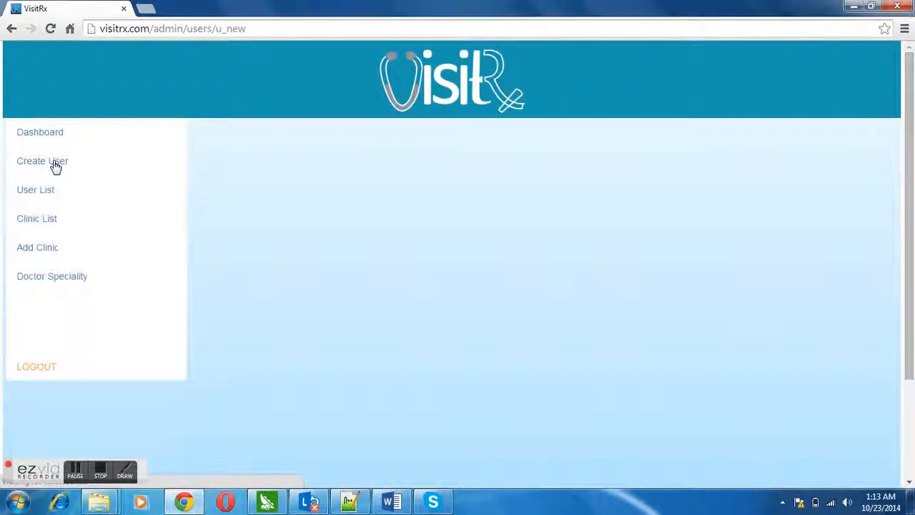
Step through the Create User fields First Name, Email ID and IVR No.
left_click(350, 247)
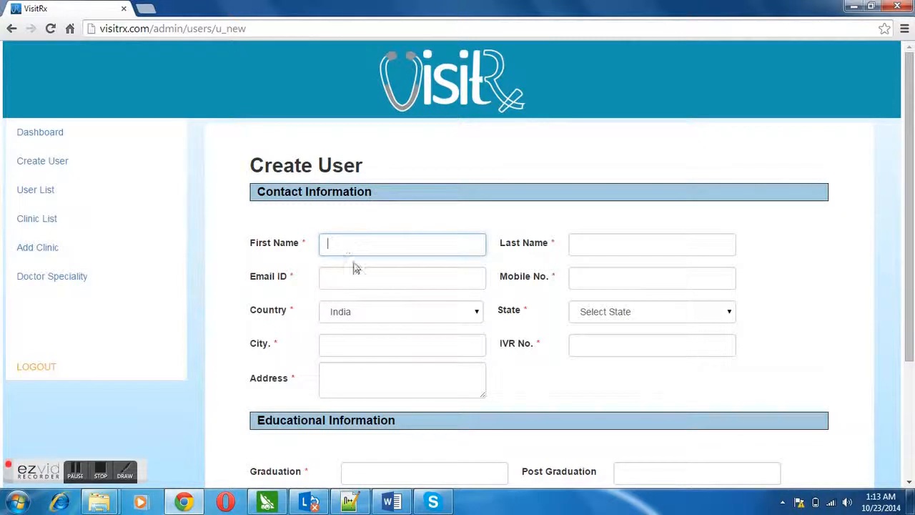
left_click(361, 278)
left_click_drag(905, 213, 912, 296)
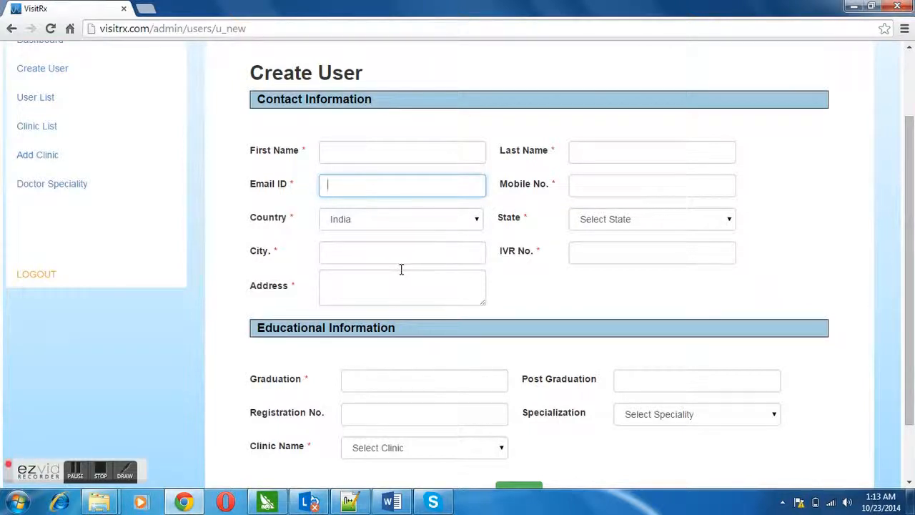
left_click(612, 254)
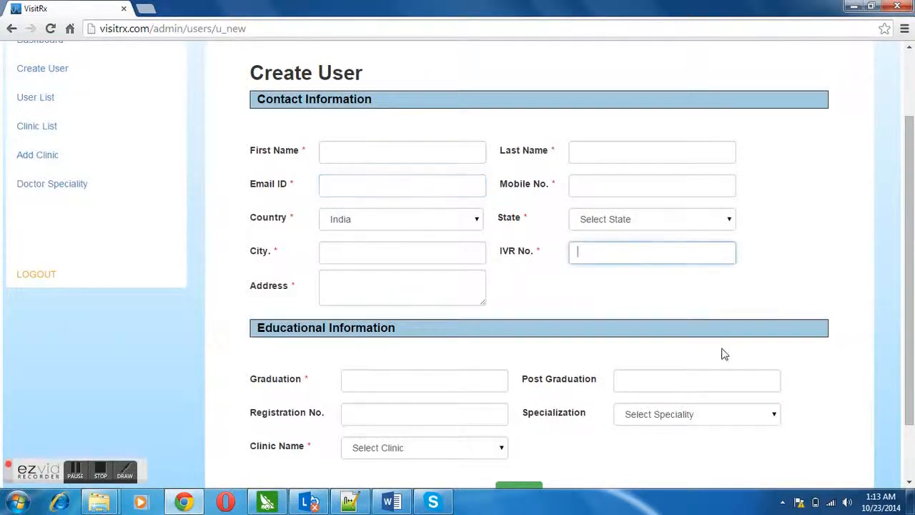
scroll(912, 345, "down", 1)
scroll(911, 400, "up", 3)
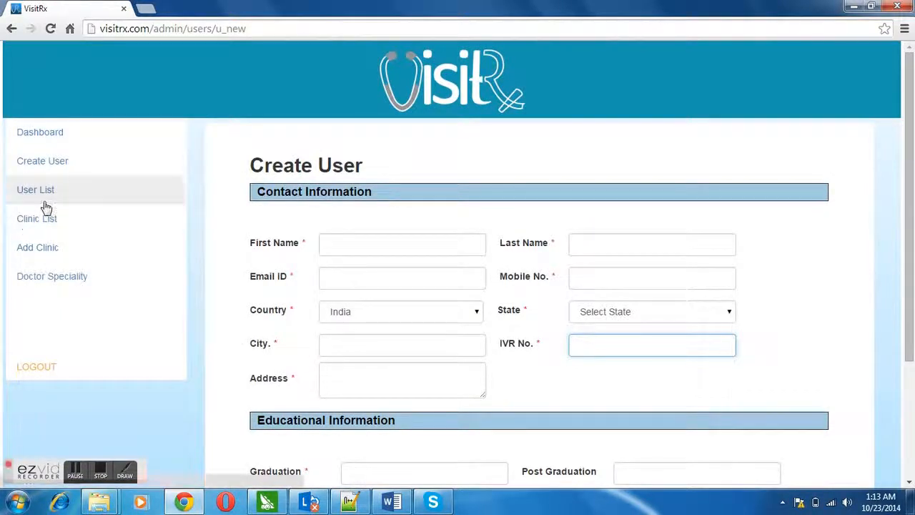
Browse Clinic List, Add Clinic and the Doctor Speciality list, then log out of the admin panel.
left_click(41, 228)
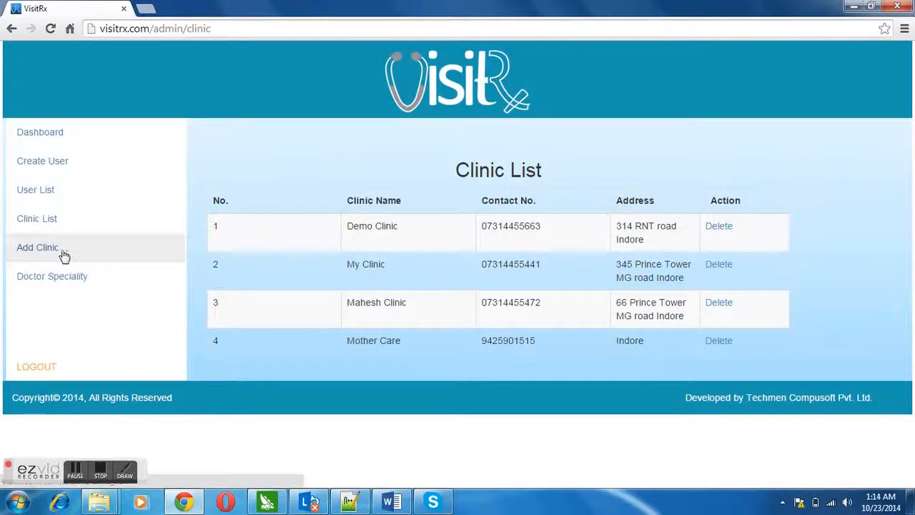
left_click(52, 253)
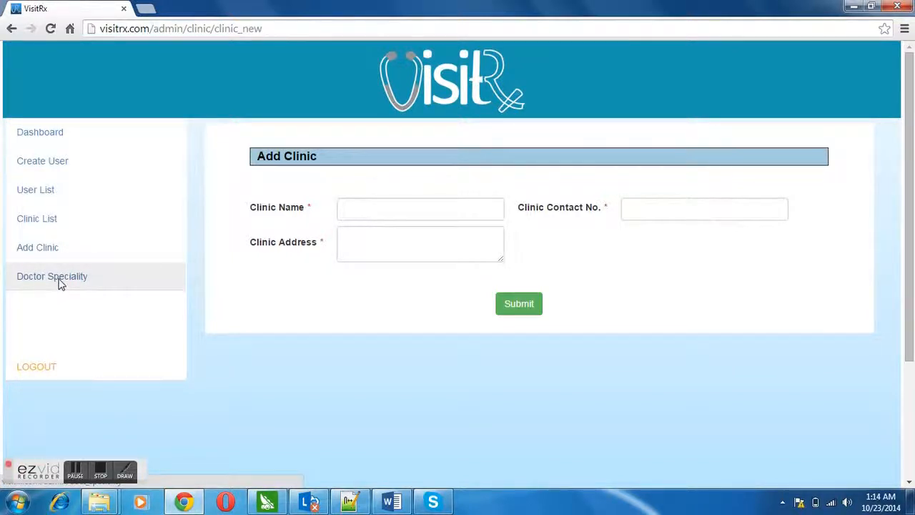
left_click(60, 282)
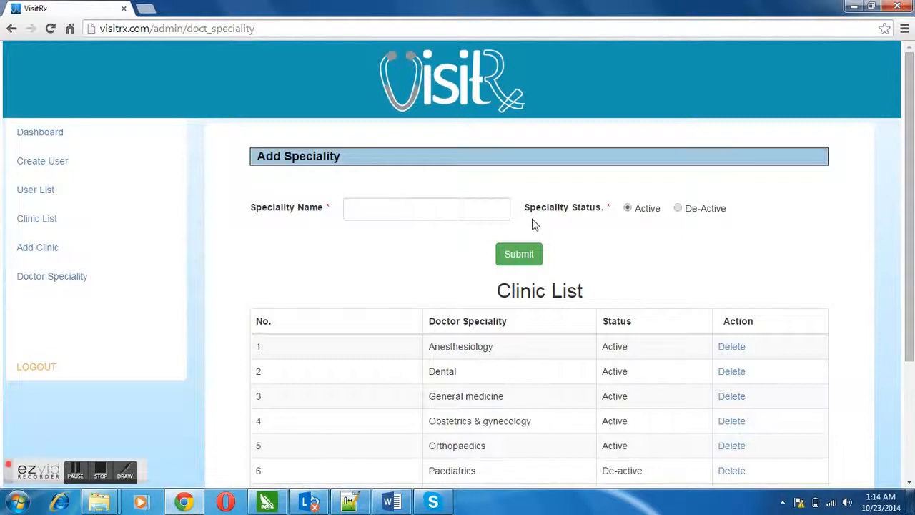
left_click_drag(912, 222, 912, 333)
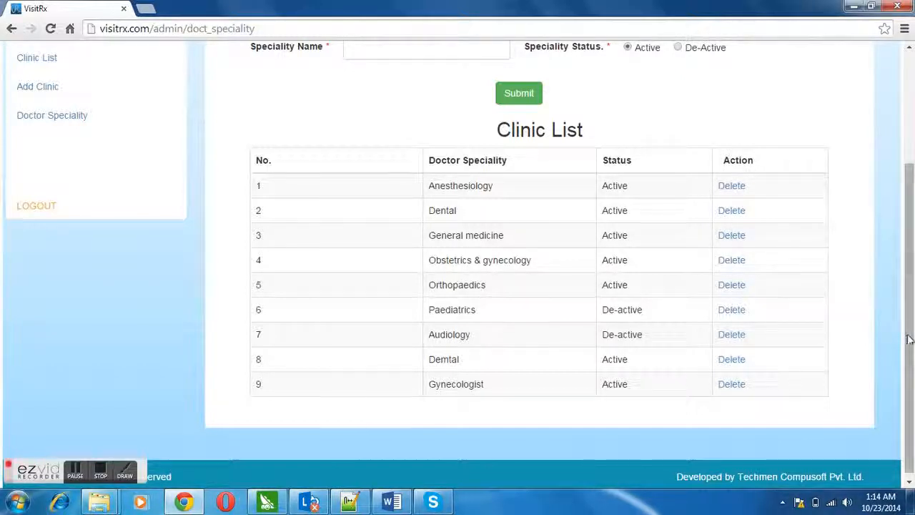
left_click_drag(904, 331, 886, 237)
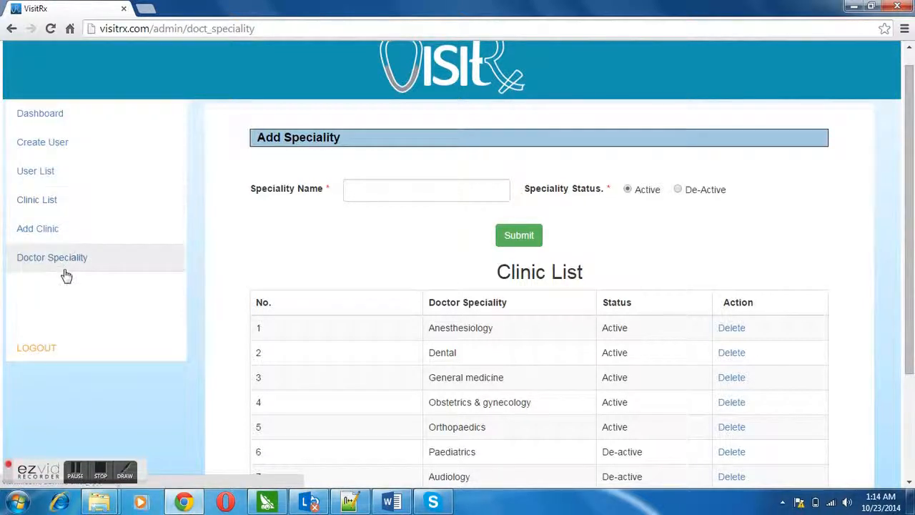
left_click(47, 346)
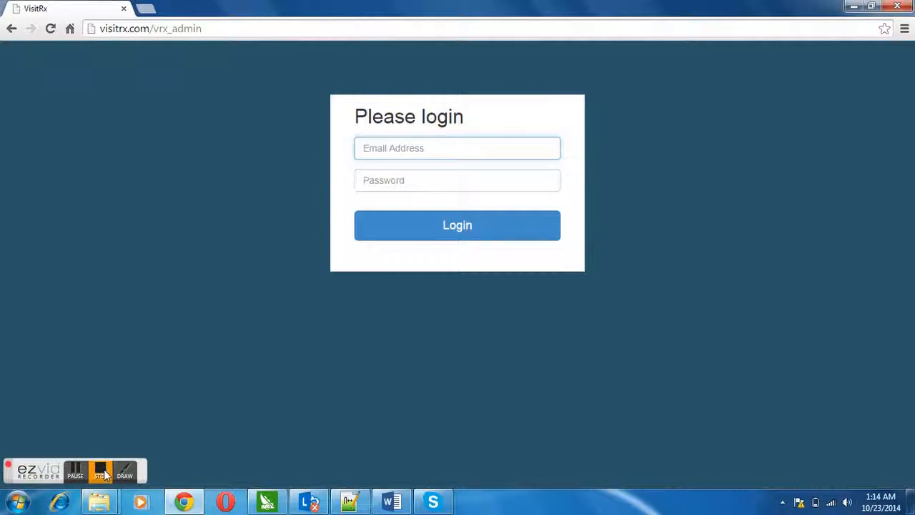